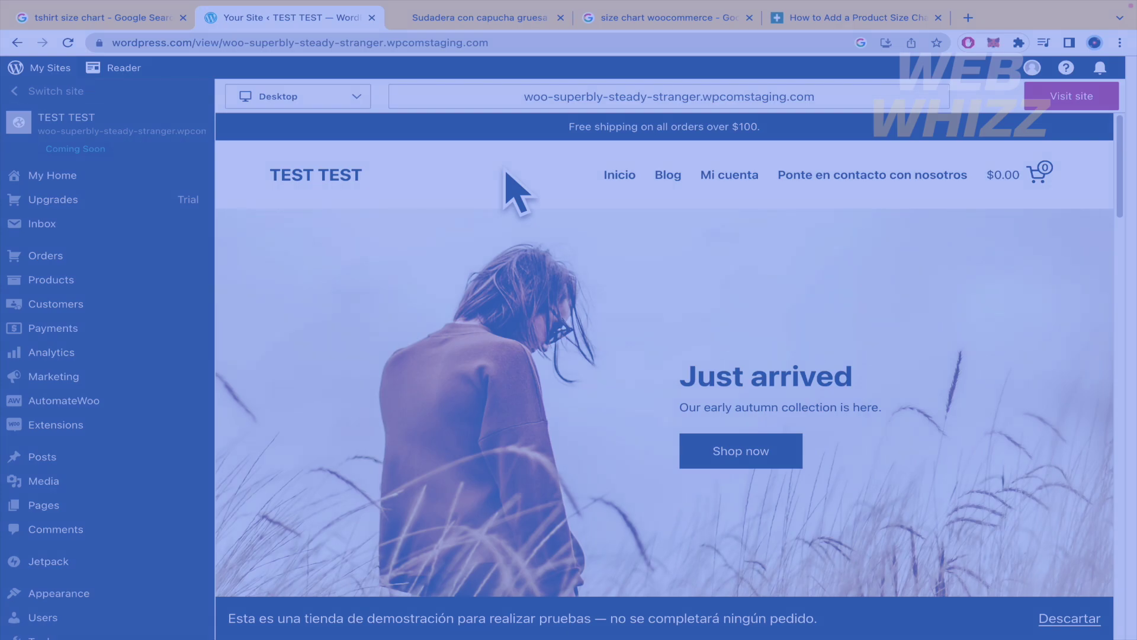
Scroll through the store's home page preview, then switch to the 'tshirt size chart' Google Images search.
scroll(526, 286, down, 4)
scroll(526, 286, down, 15)
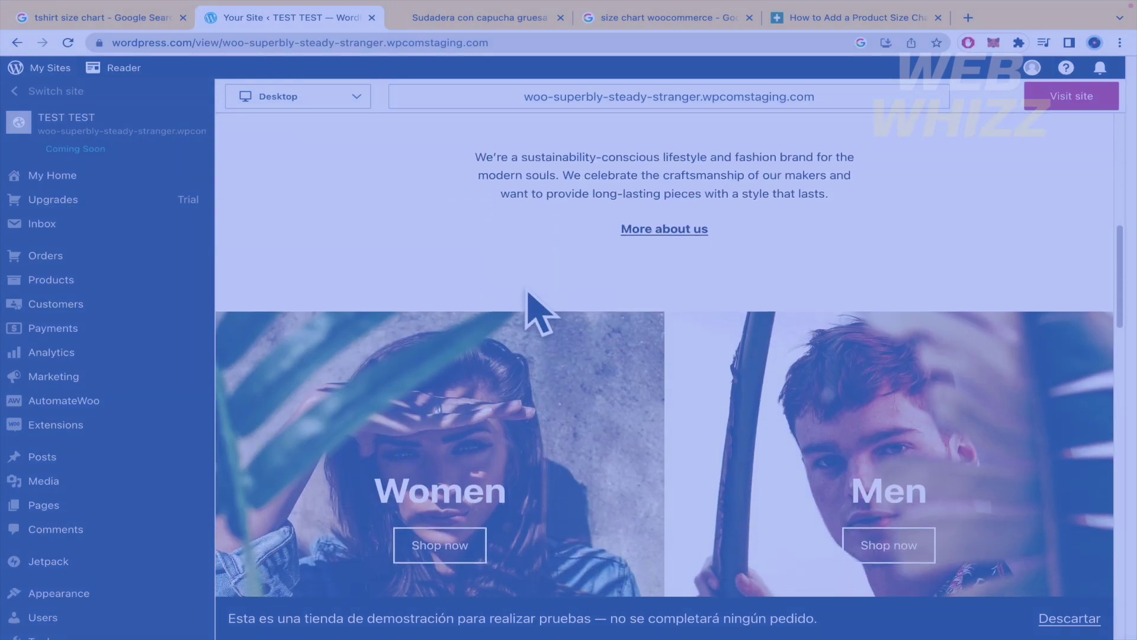
scroll(526, 289, down, 8)
scroll(526, 289, up, 20)
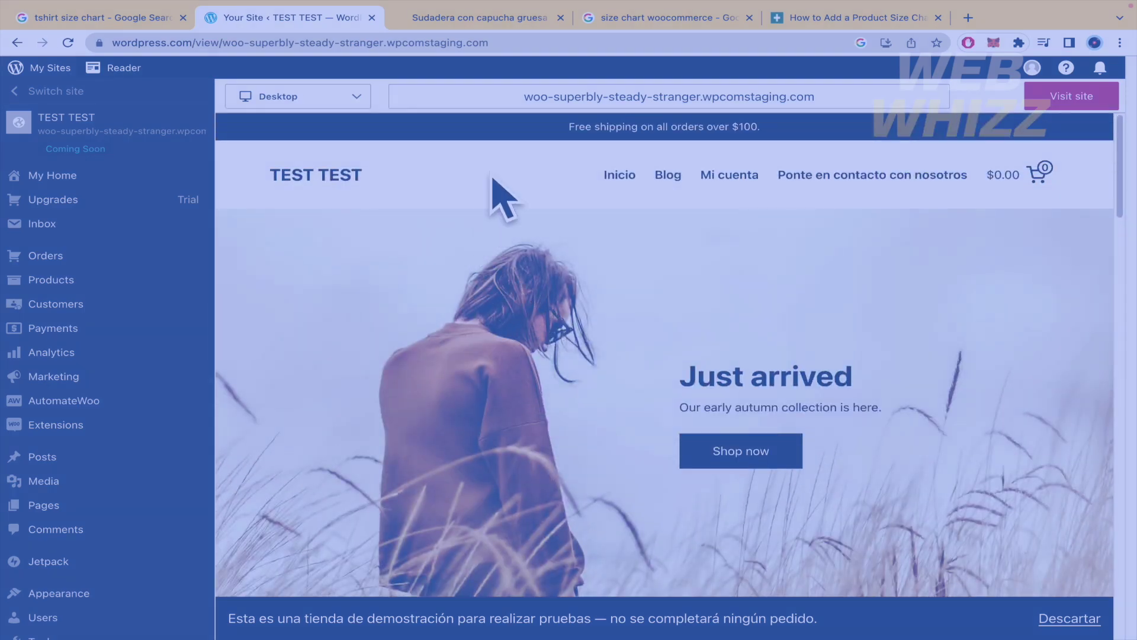
click(137, 19)
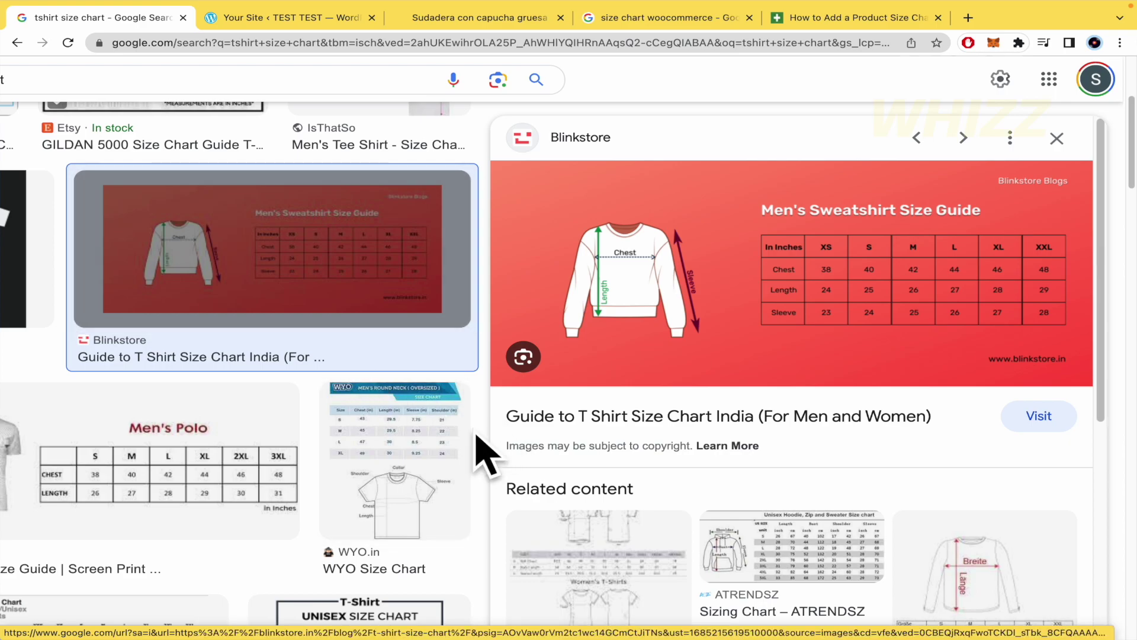
Preview the Fashion2Apparel tee chart, then Blinkstore's Men's Sweatshirt Size Guide, in Google Images.
scroll(483, 454, up, 6)
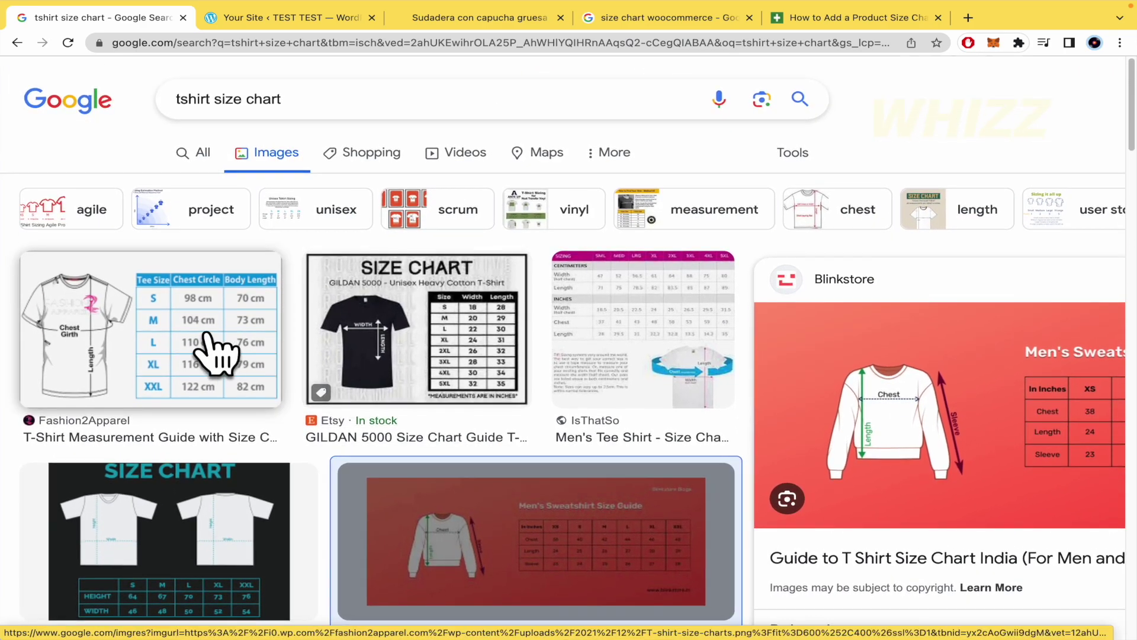
click(209, 339)
scroll(794, 508, right, 4)
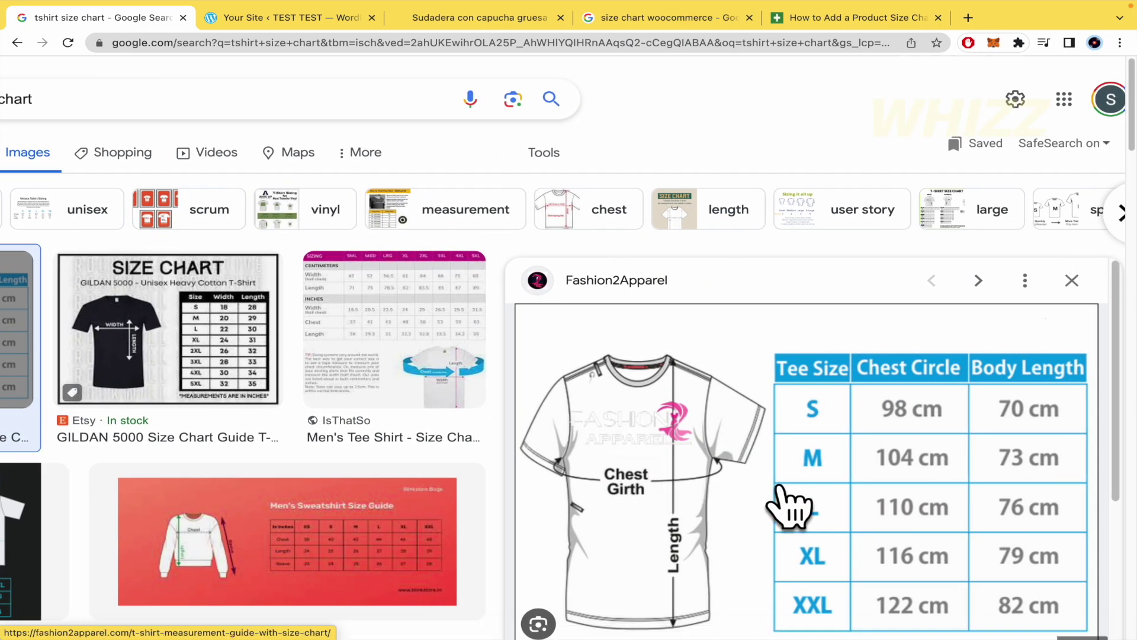
scroll(790, 505, down, 2)
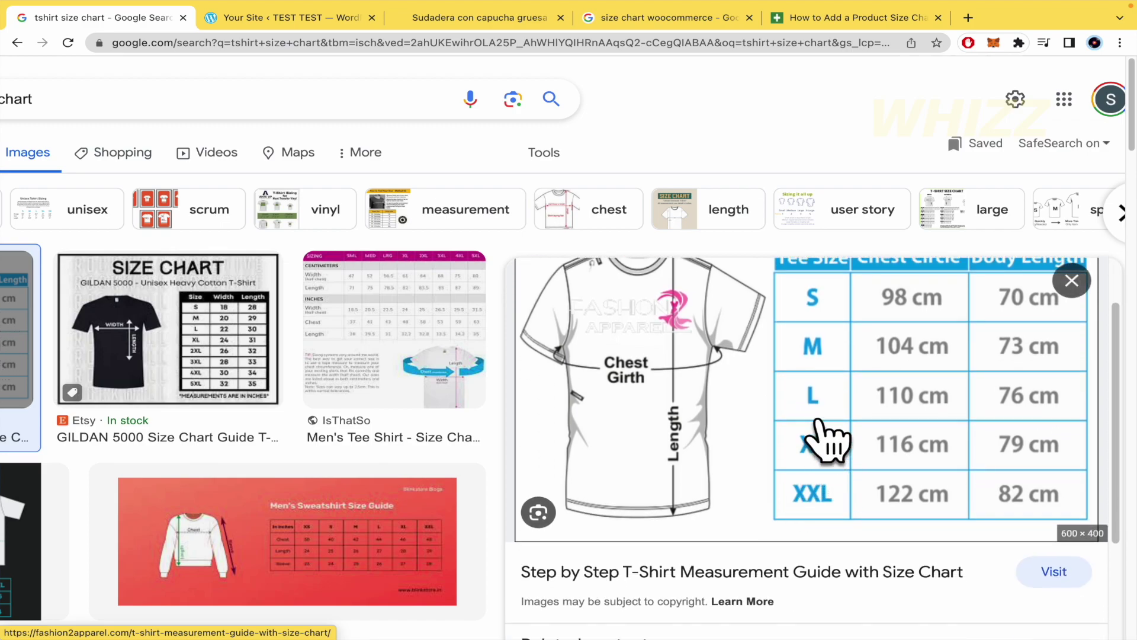
scroll(823, 441, up, 1)
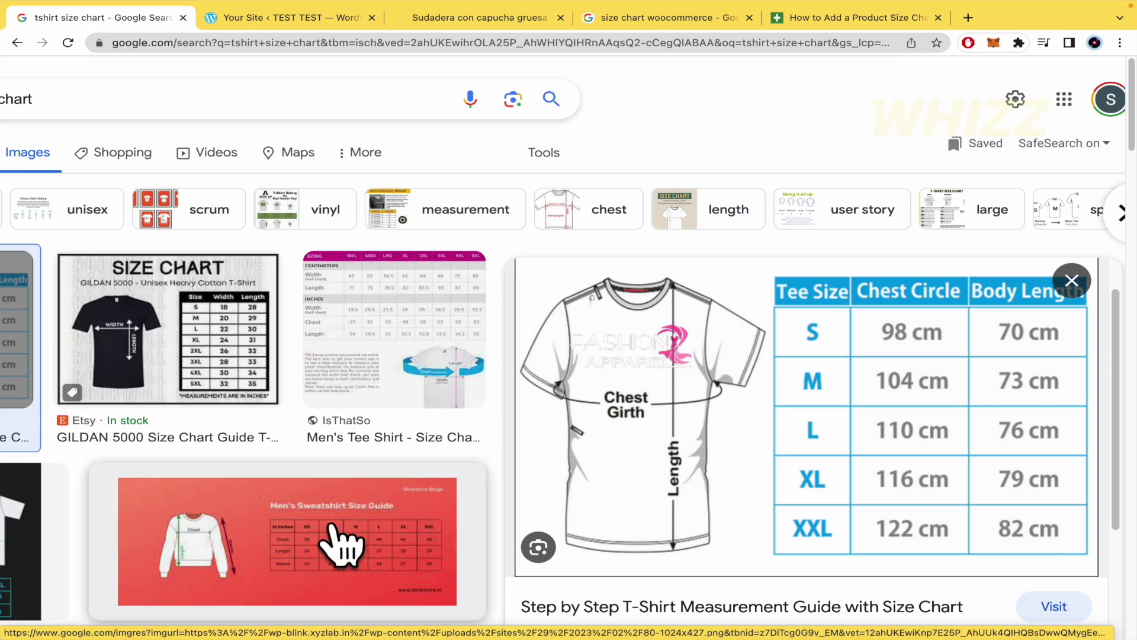
click(339, 544)
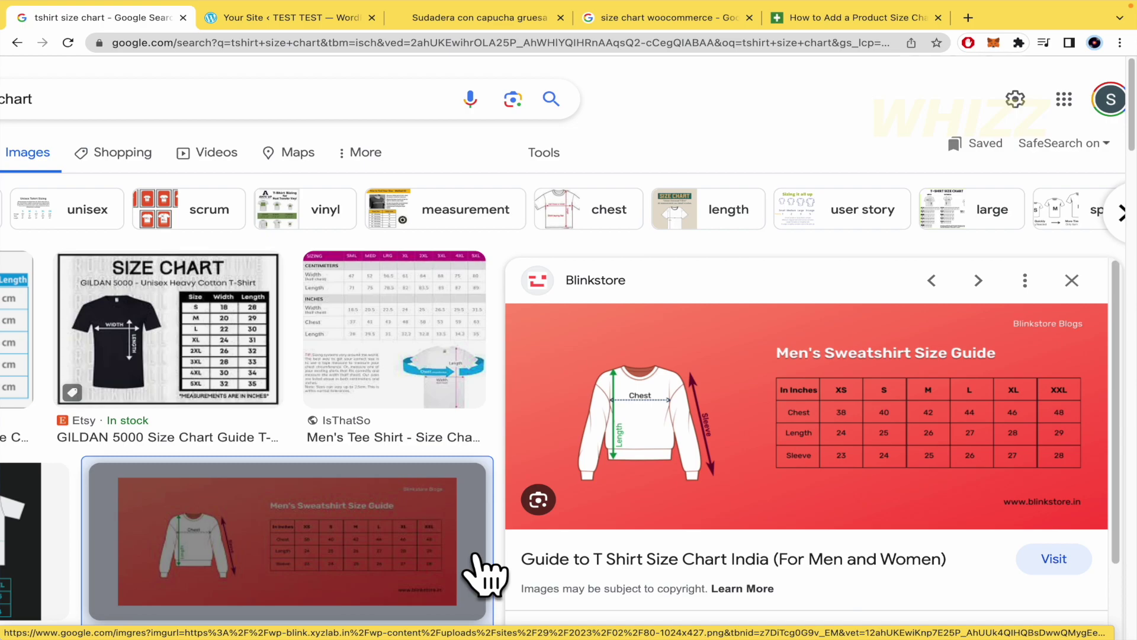
Back in the store admin, review the four products and open the public TEST TEST storefront.
click(240, 15)
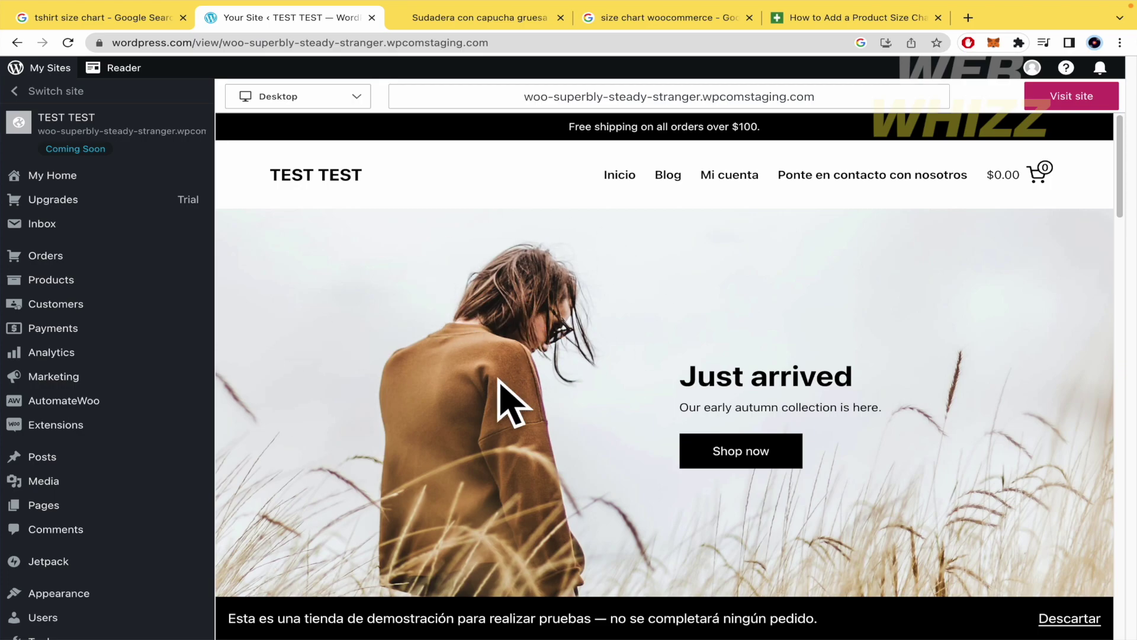
click(107, 280)
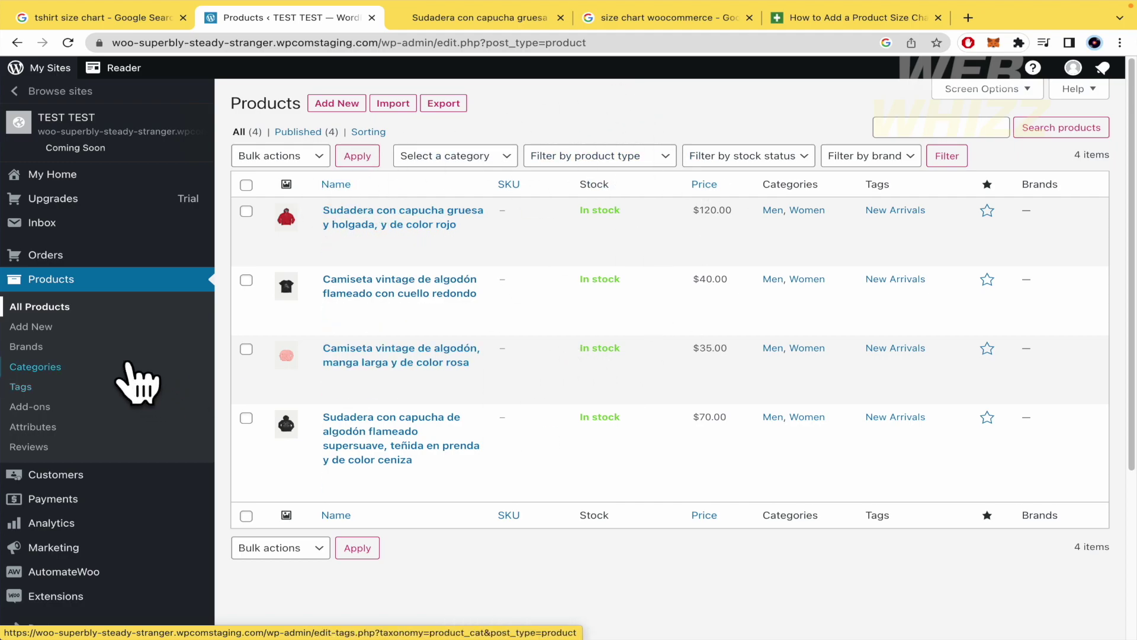
scroll(130, 331, down, 4)
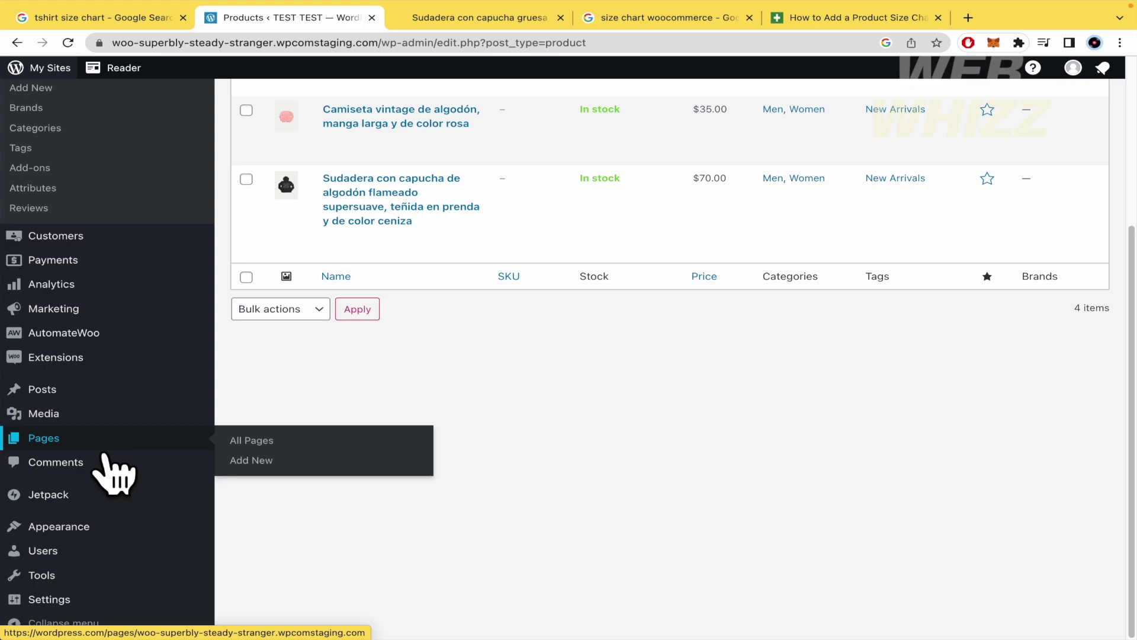
scroll(112, 474, up, 4)
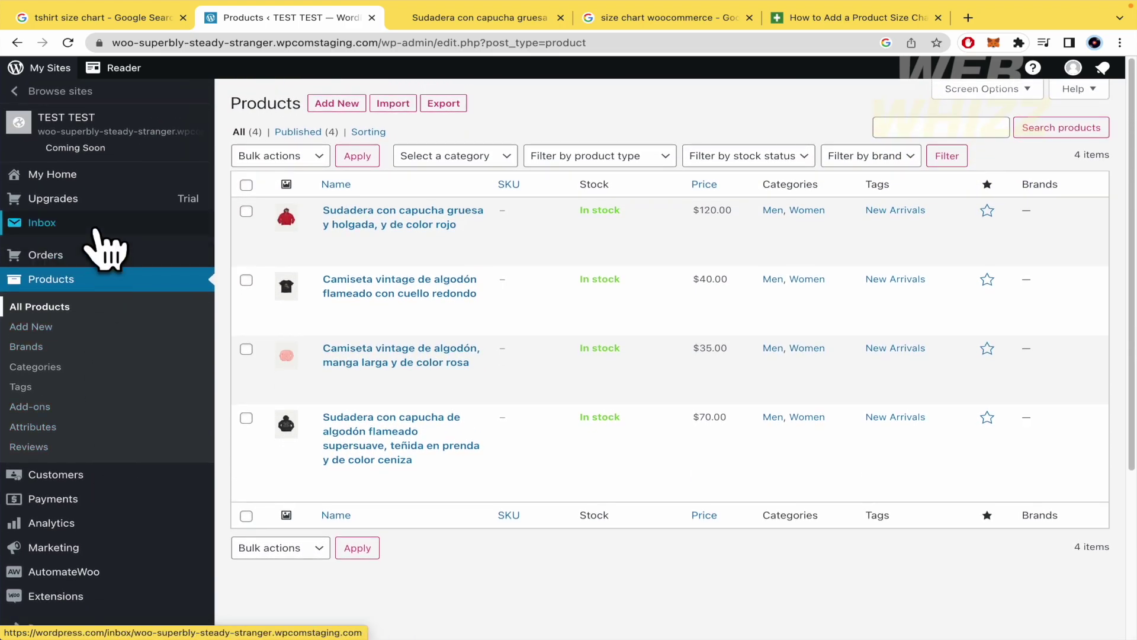
click(105, 138)
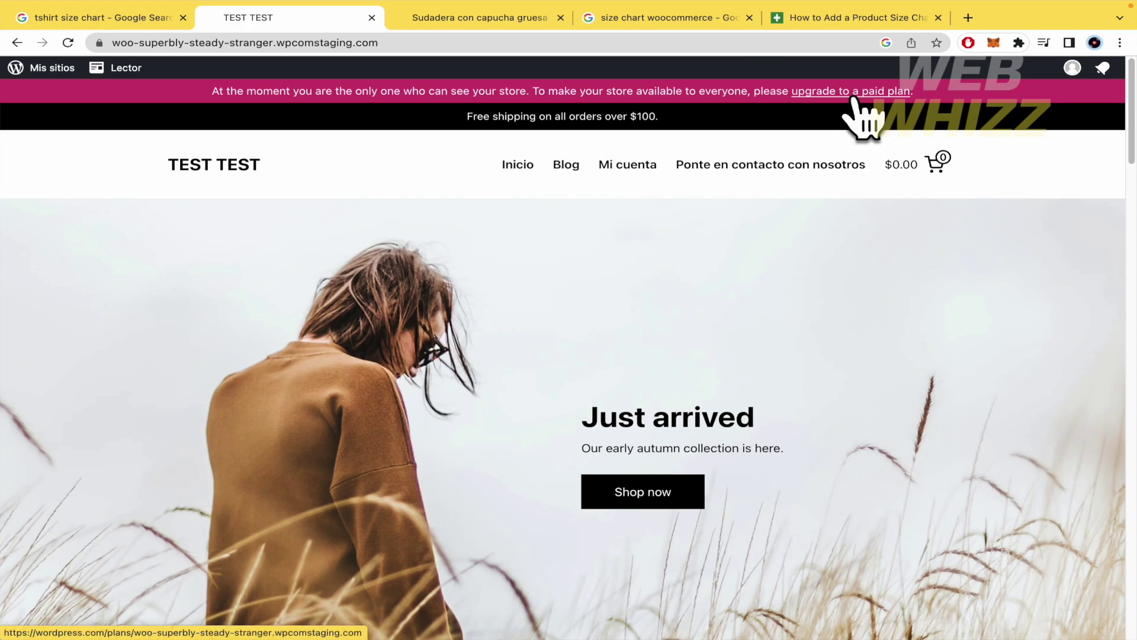
Open the paid plan options and look through the plan cards, including Essential.
click(855, 96)
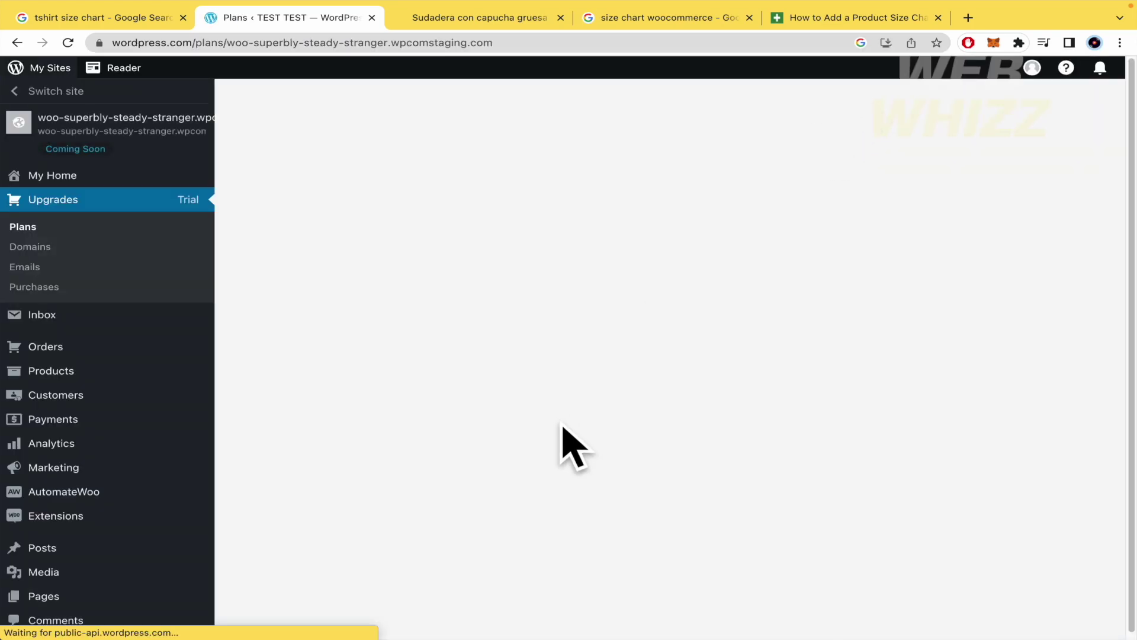
scroll(533, 436, down, 6)
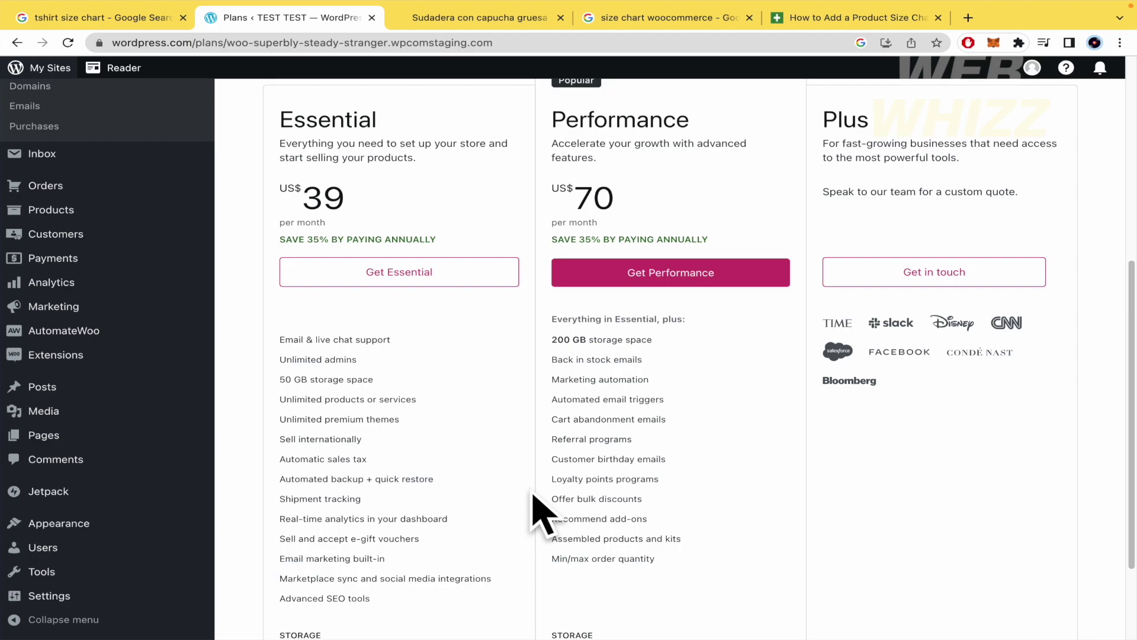
drag(274, 122, 405, 122)
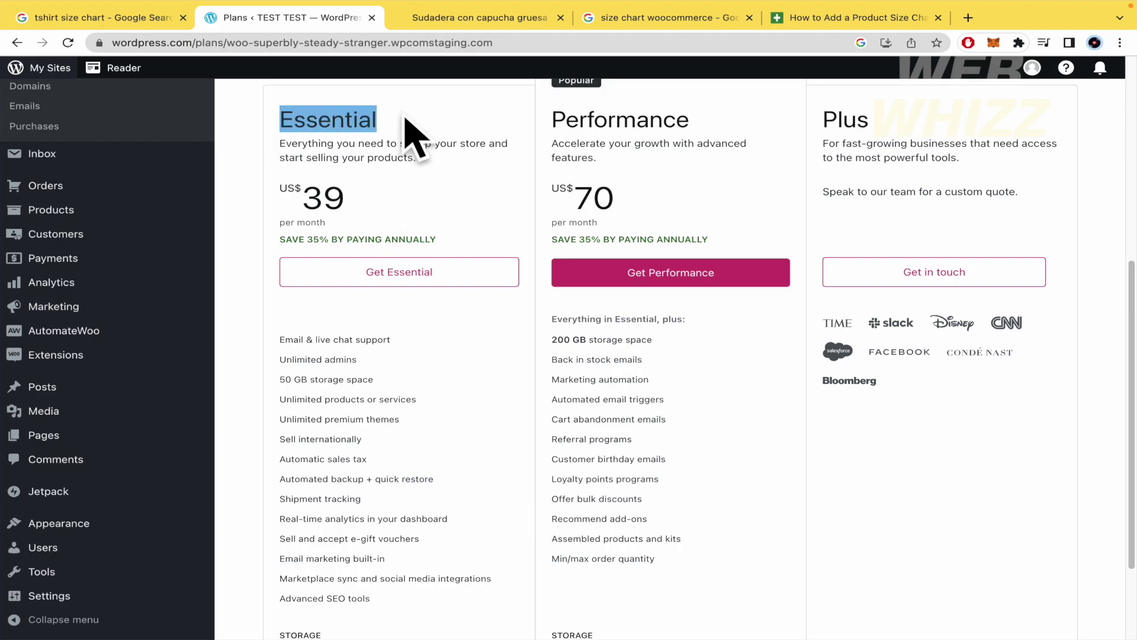
click(309, 152)
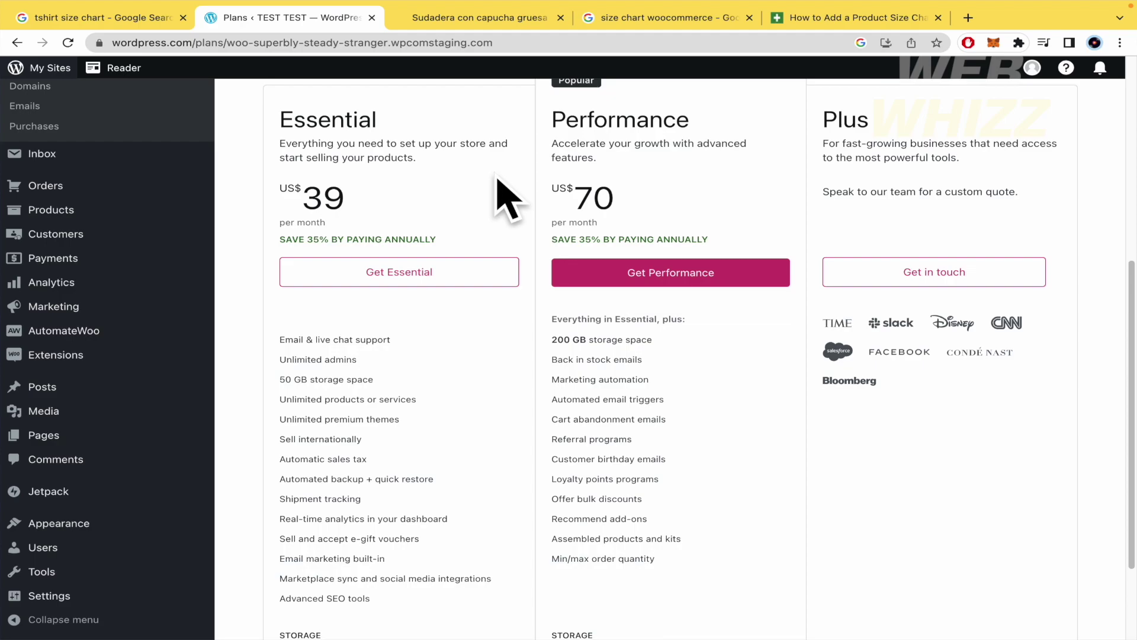
scroll(498, 179, down, 2)
scroll(498, 179, up, 3)
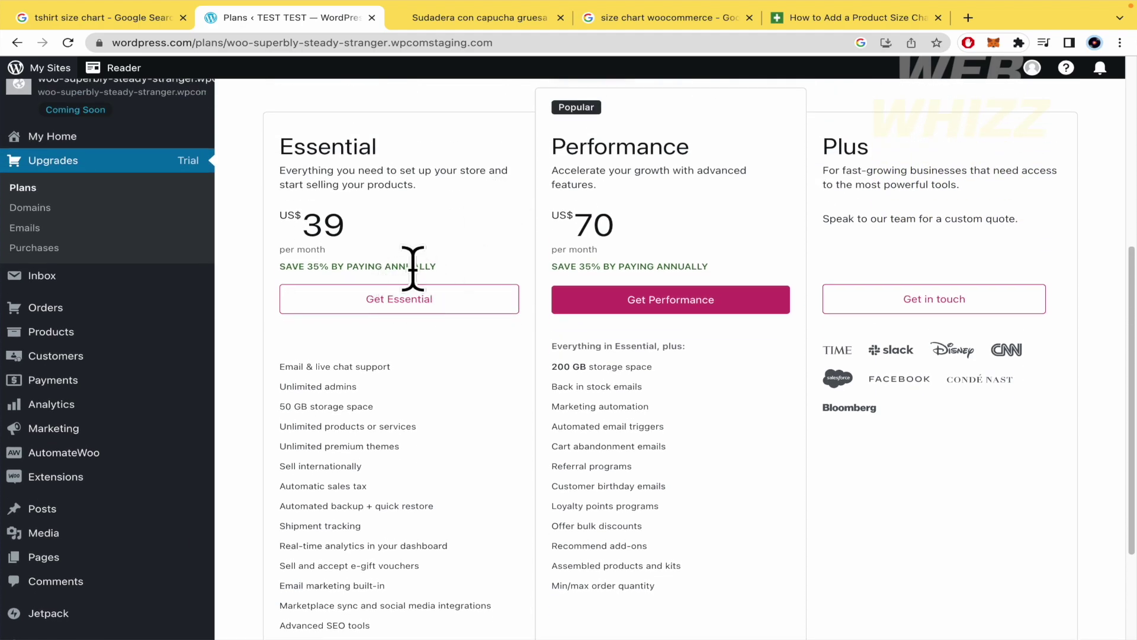
scroll(368, 305, down, 2)
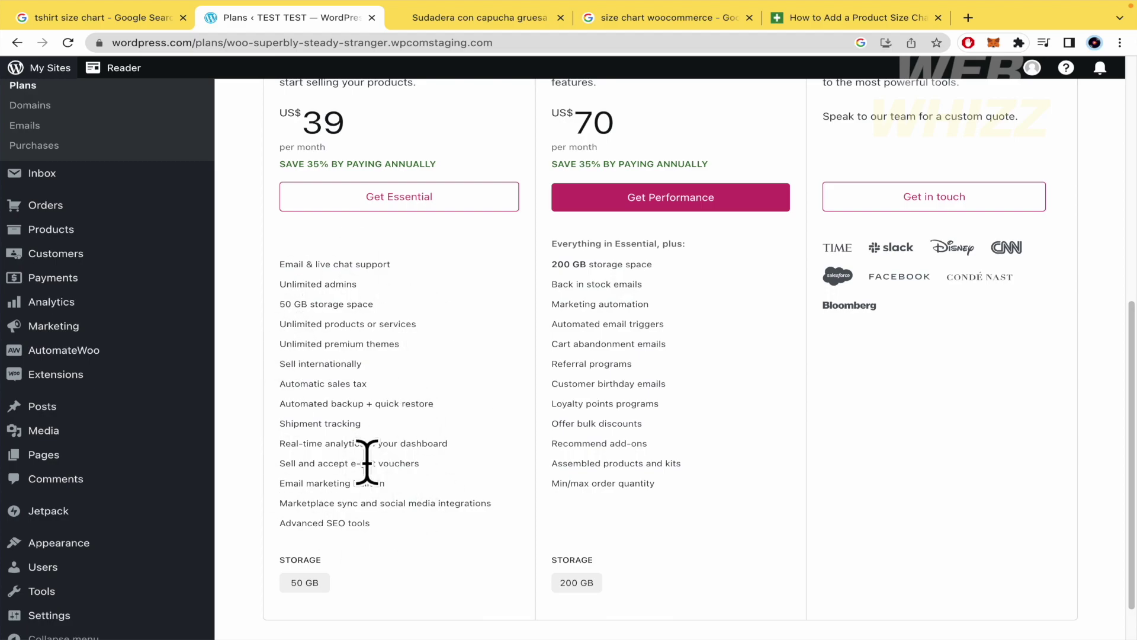
scroll(351, 468, down, 1)
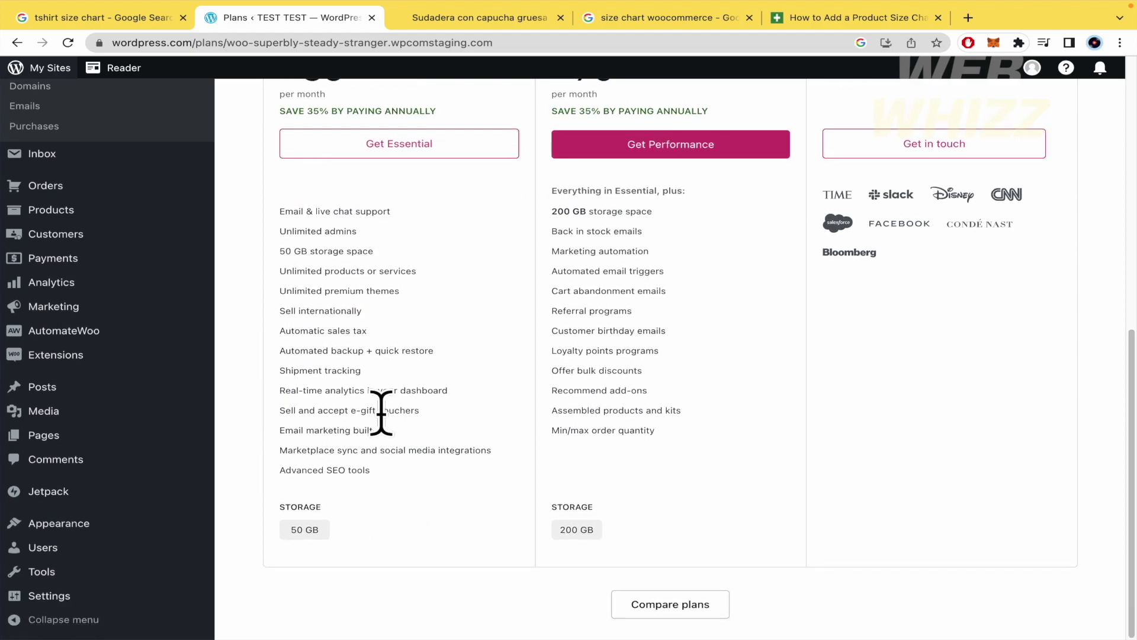
scroll(409, 492, up, 5)
scroll(459, 347, down, 4)
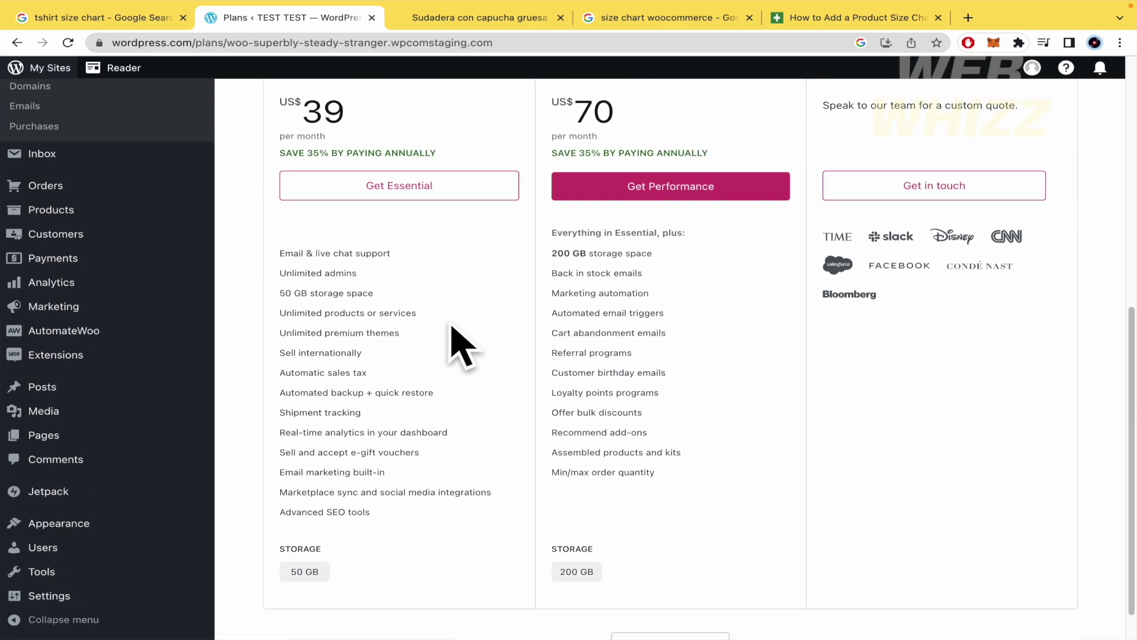
scroll(382, 428, up, 2)
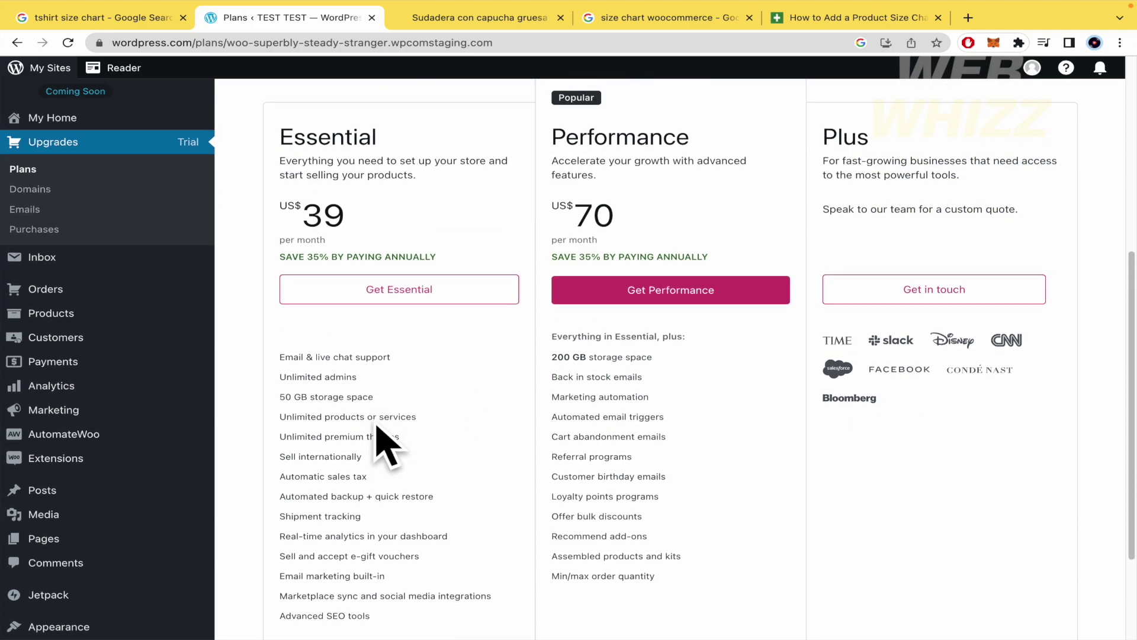
scroll(379, 429, up, 2)
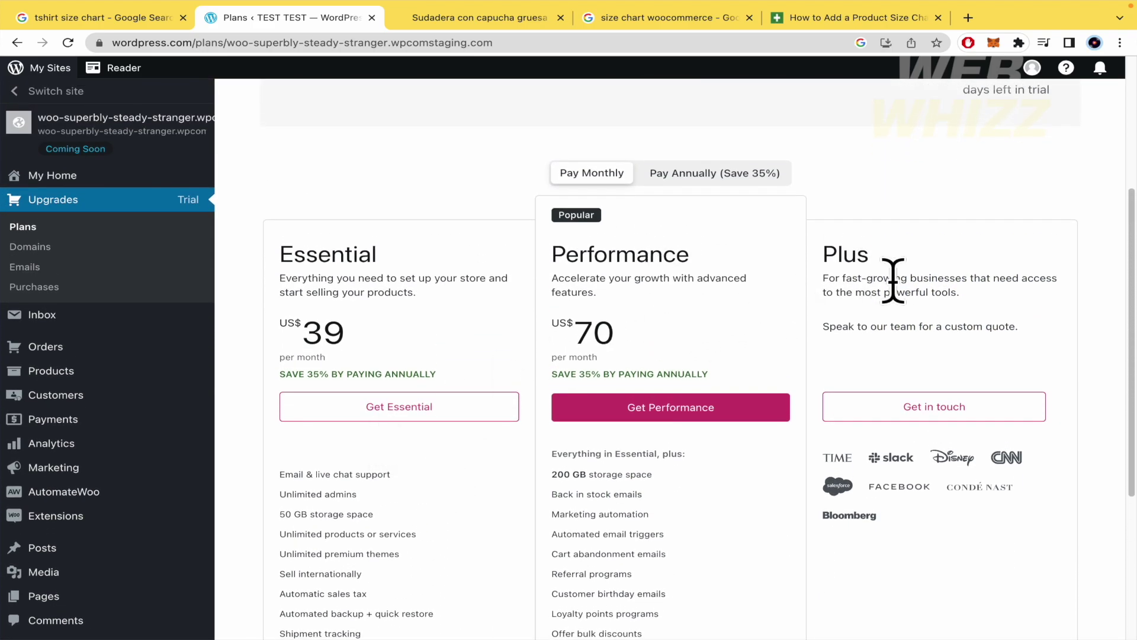
Toggle between annual and monthly billing, ending on monthly prices of 39 and 70.
click(735, 180)
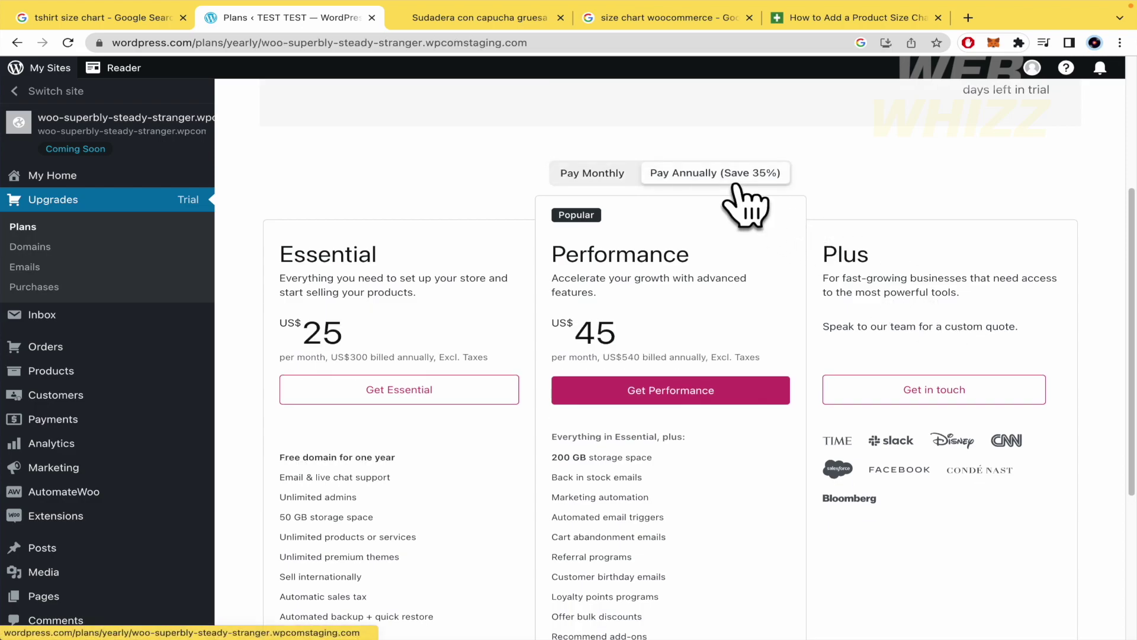
click(614, 182)
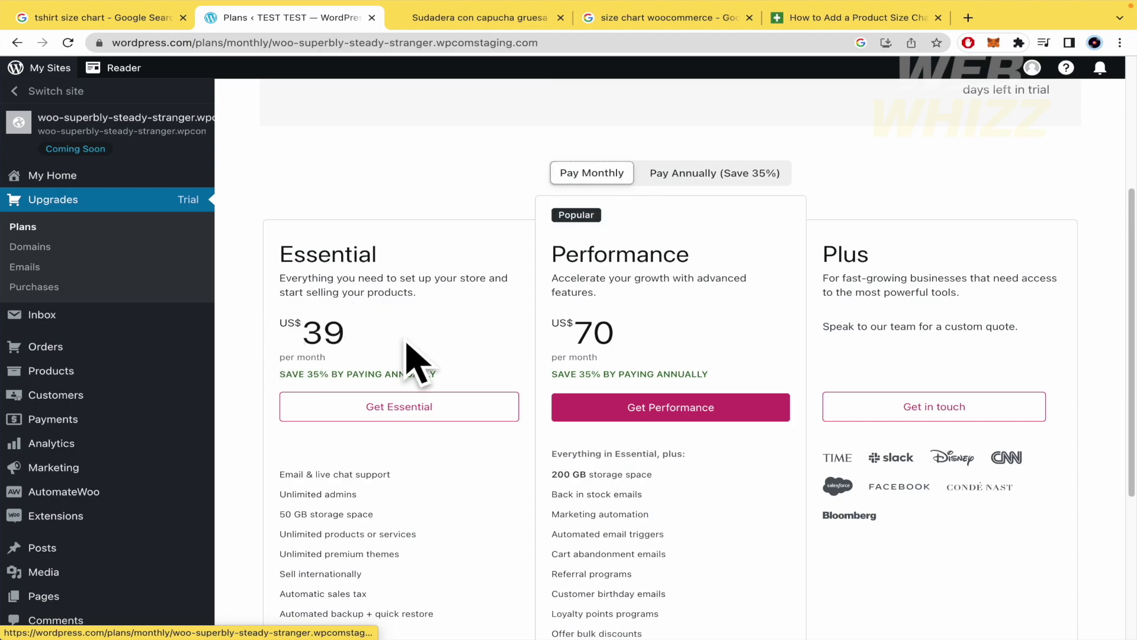
click(674, 181)
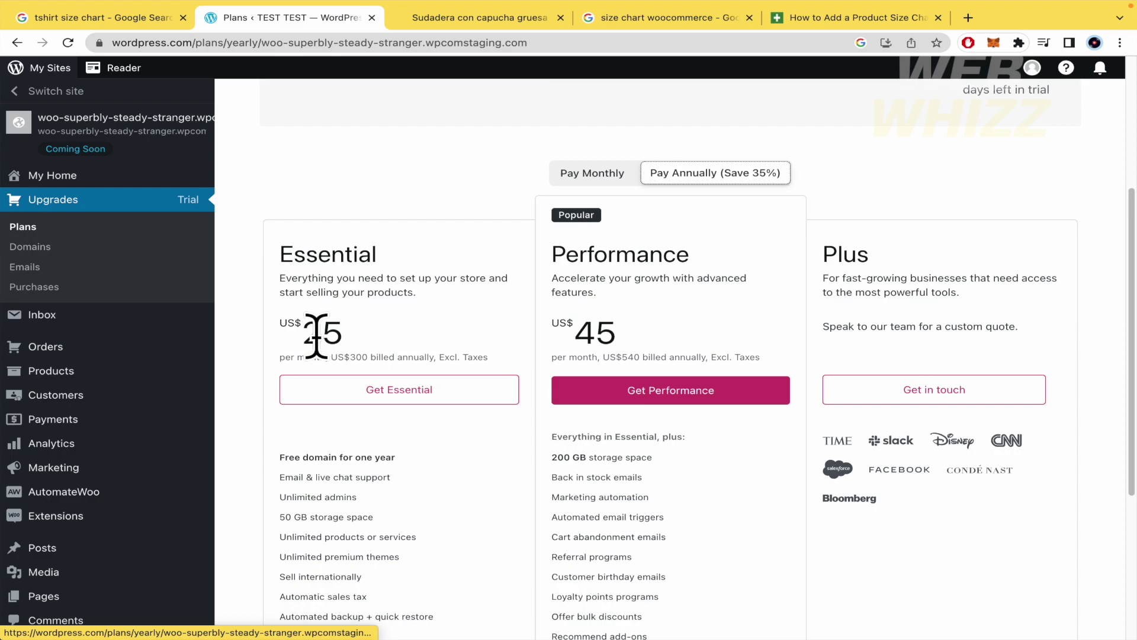
click(593, 176)
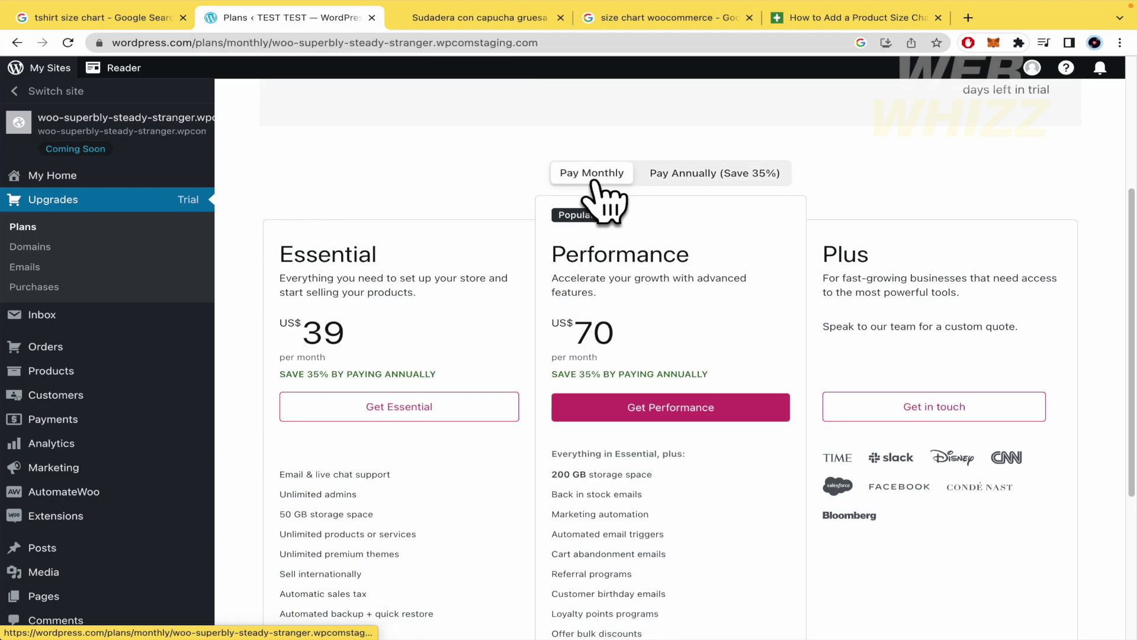
scroll(548, 418, down, 2)
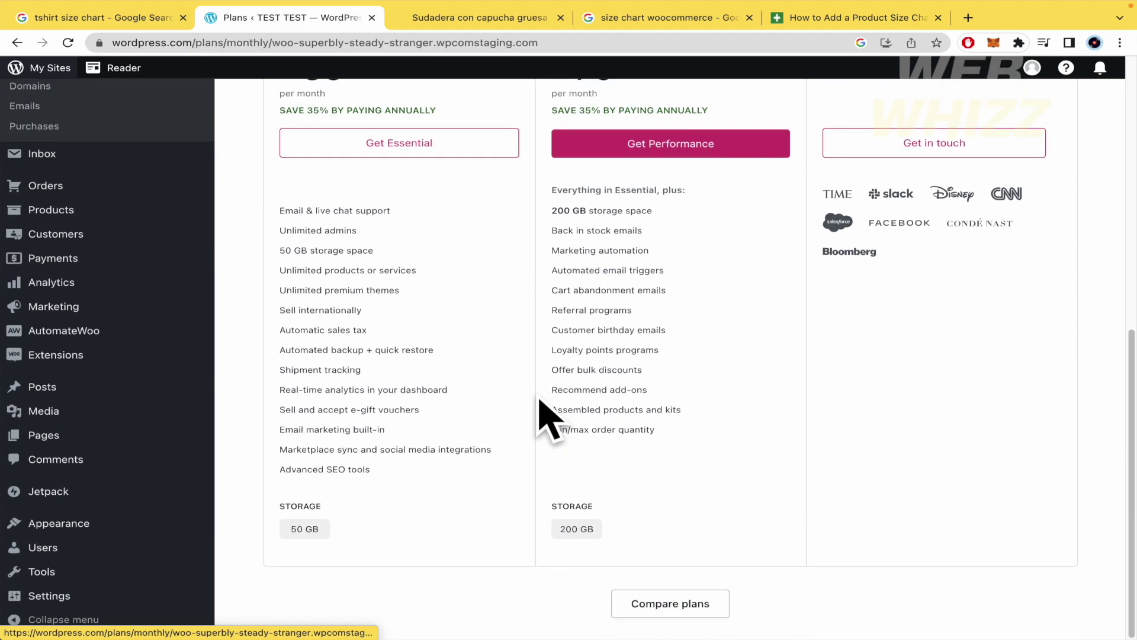
scroll(540, 409, up, 9)
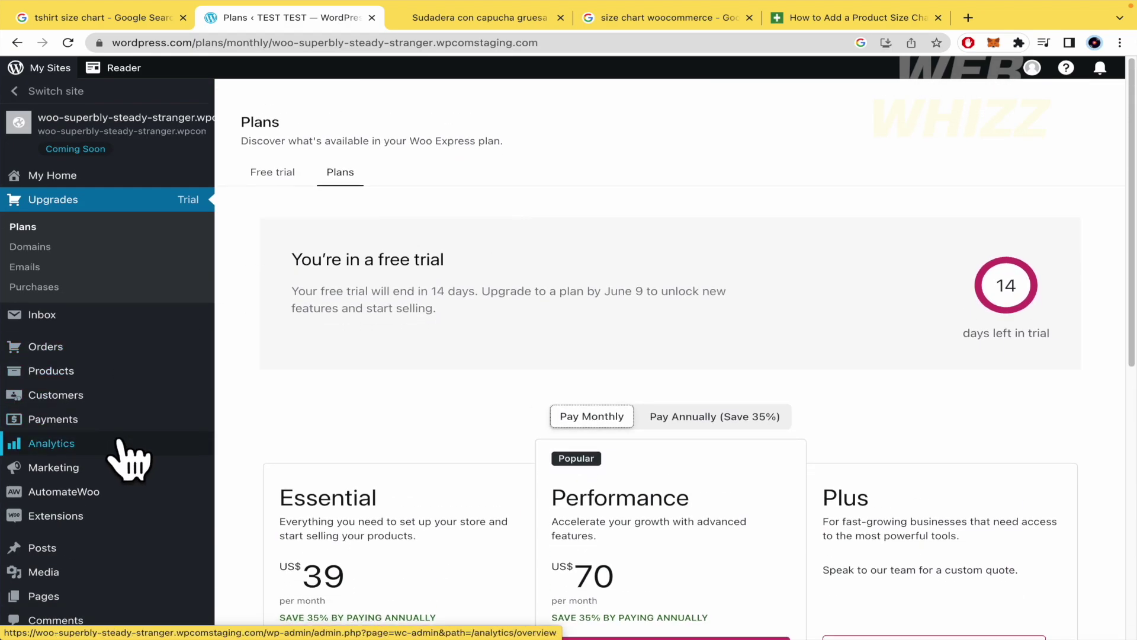
click(121, 379)
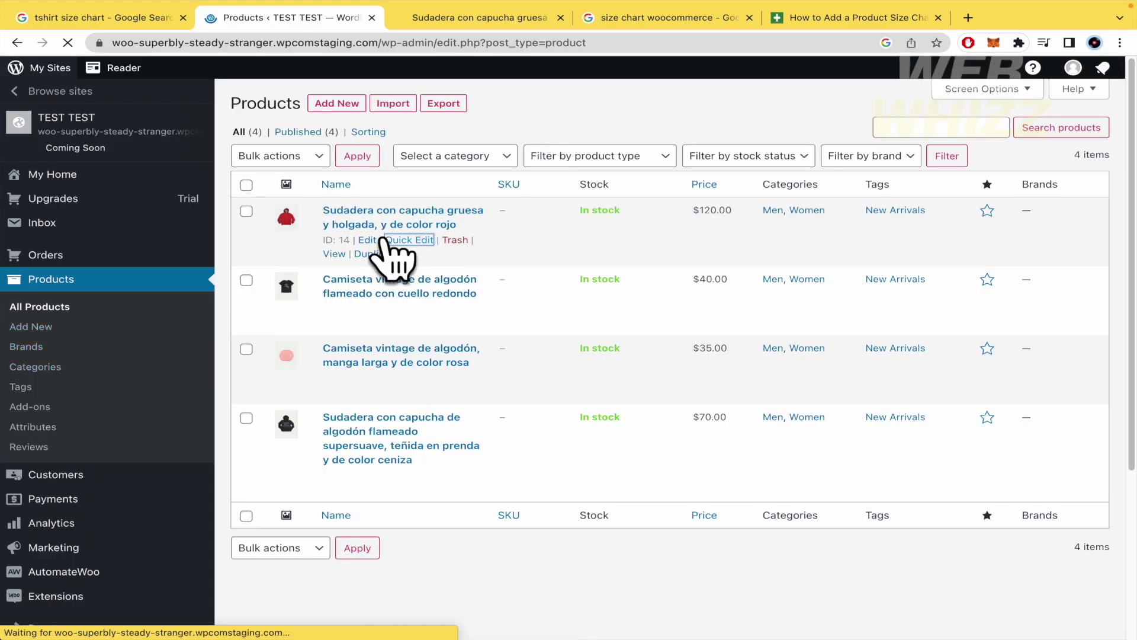
Open the red hoodie for editing and delete the Men's Sweatshirt Size Guide image from its description.
click(385, 244)
scroll(564, 368, left, 5)
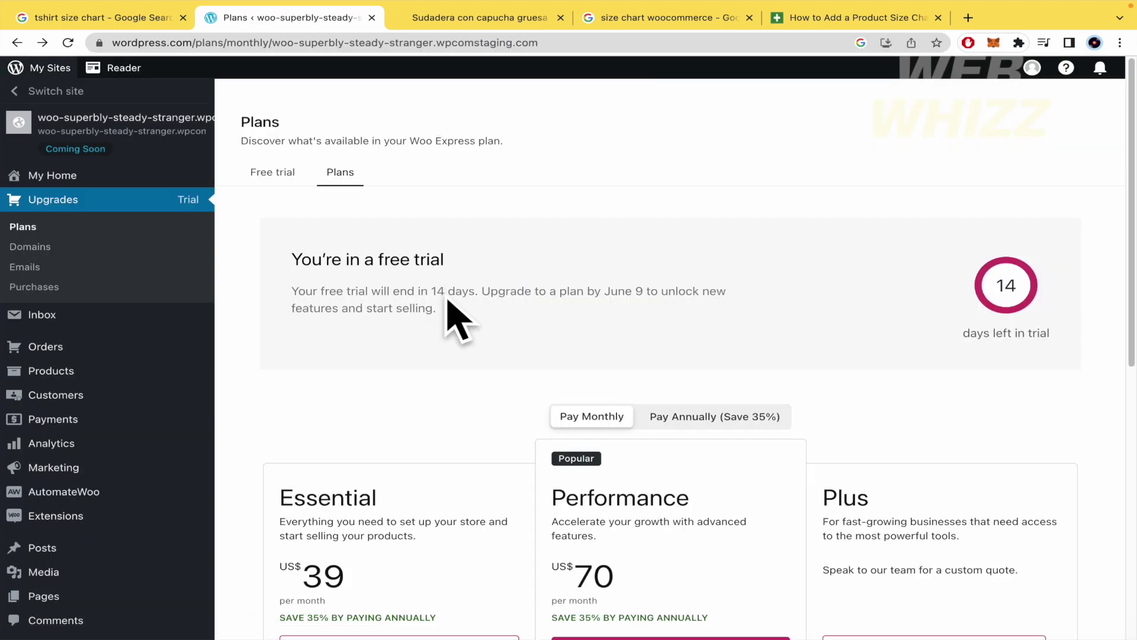
click(83, 375)
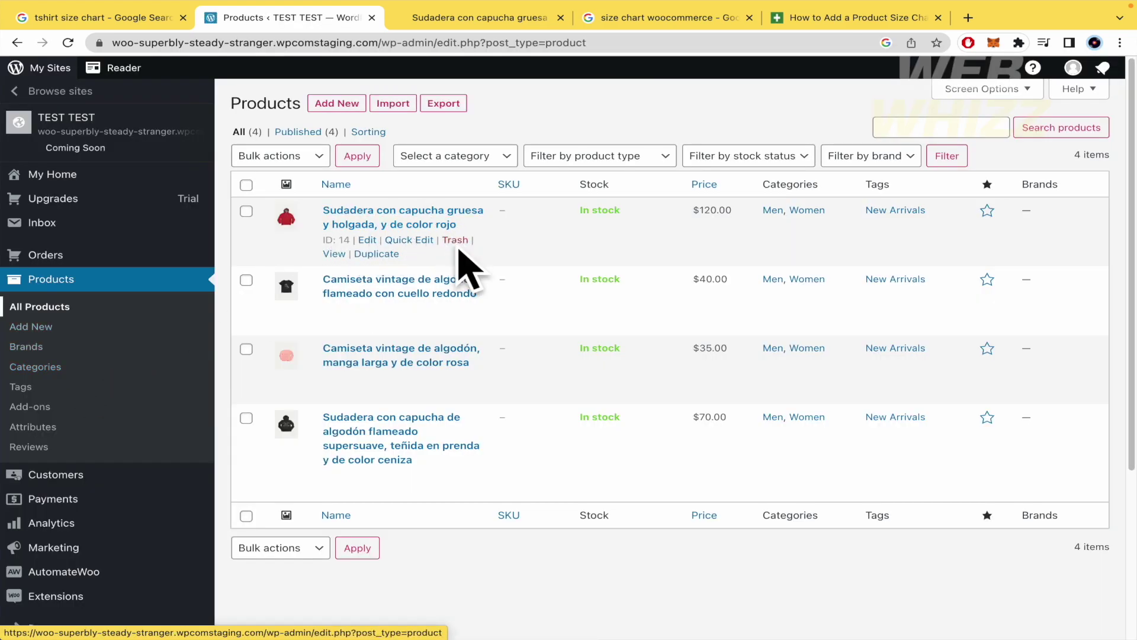
click(366, 240)
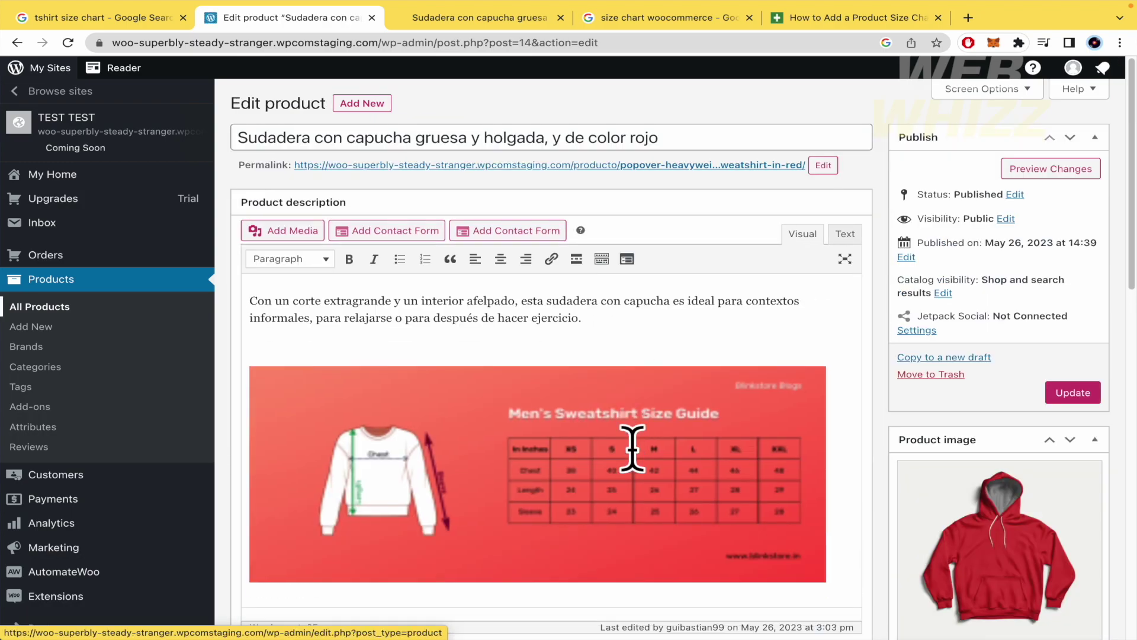
scroll(633, 449, down, 3)
scroll(634, 362, up, 2)
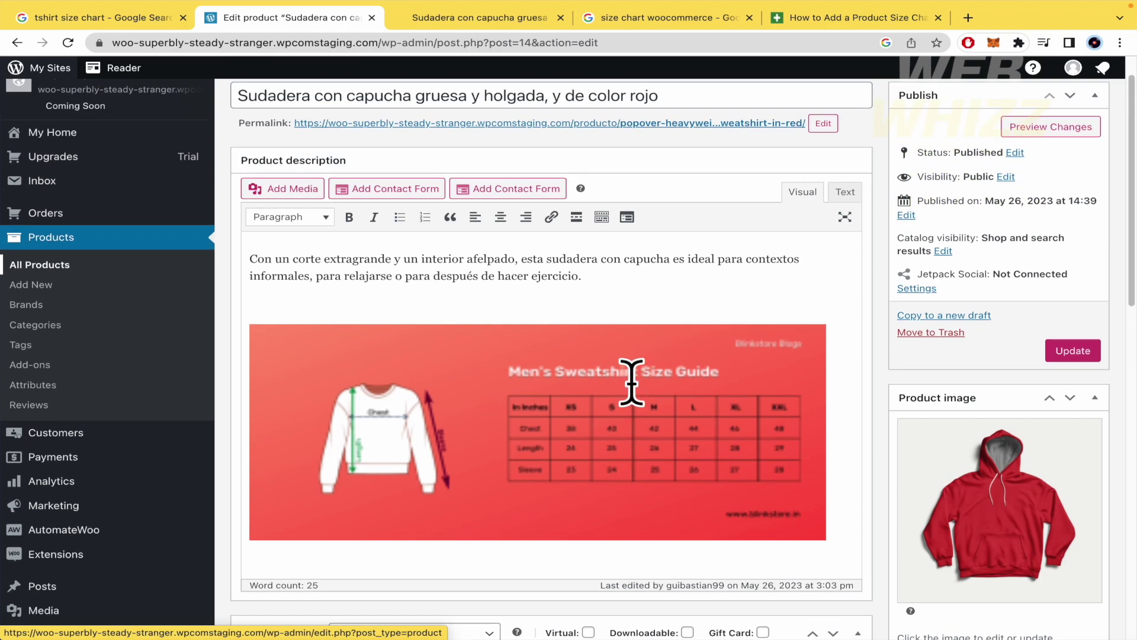
click(629, 409)
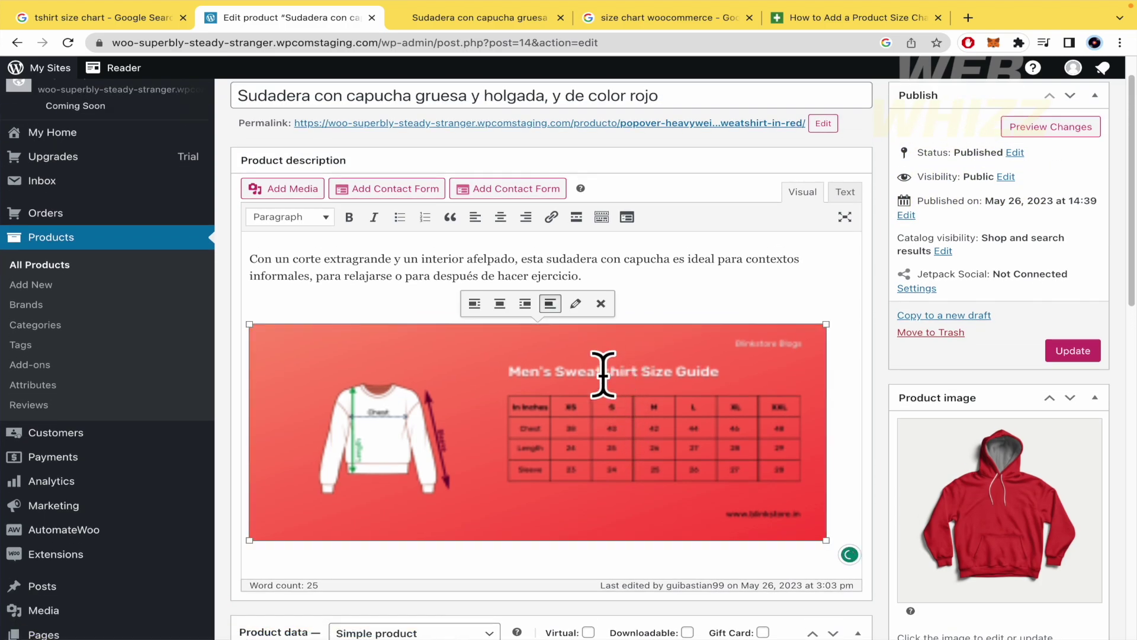
key(BackSpace)
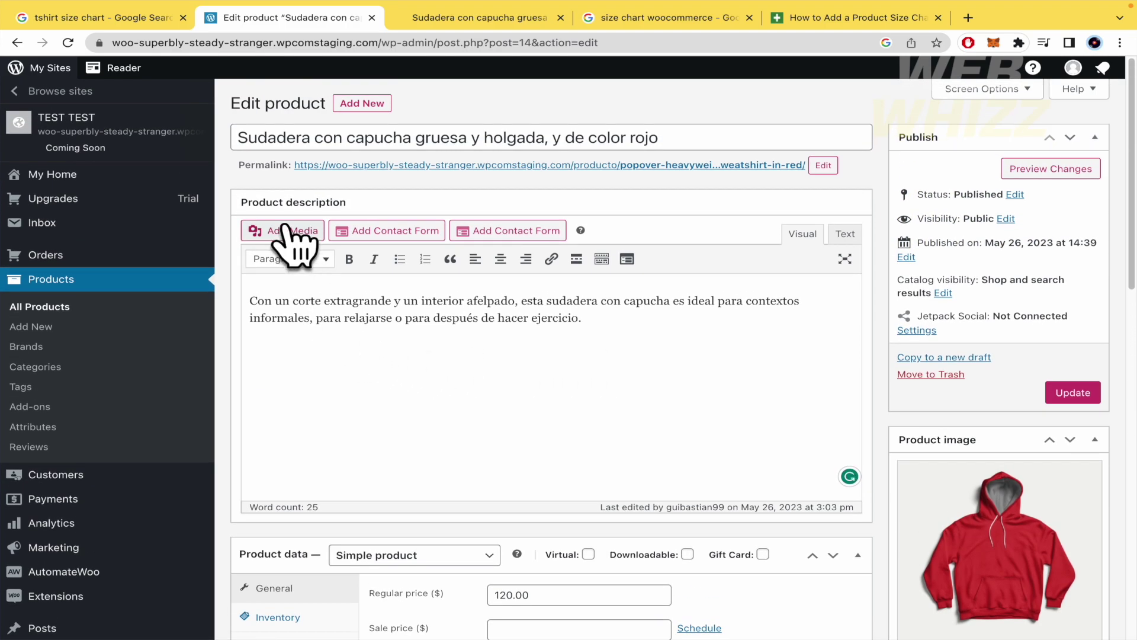
Save the Blinkstore size guide image from Google Images to the computer.
click(148, 16)
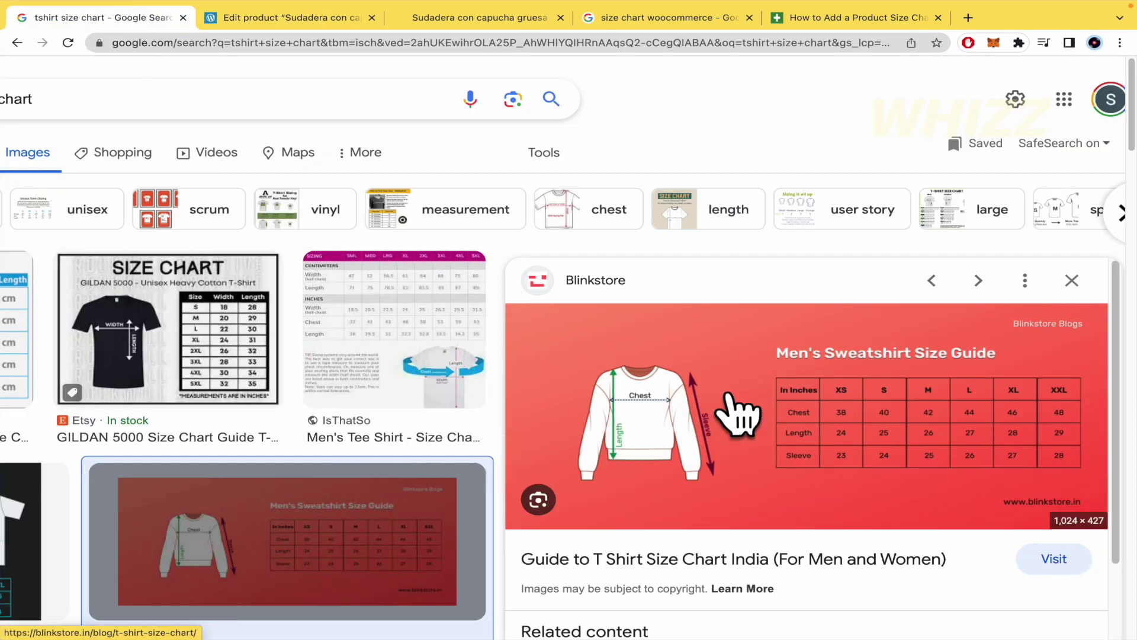
right_click(787, 372)
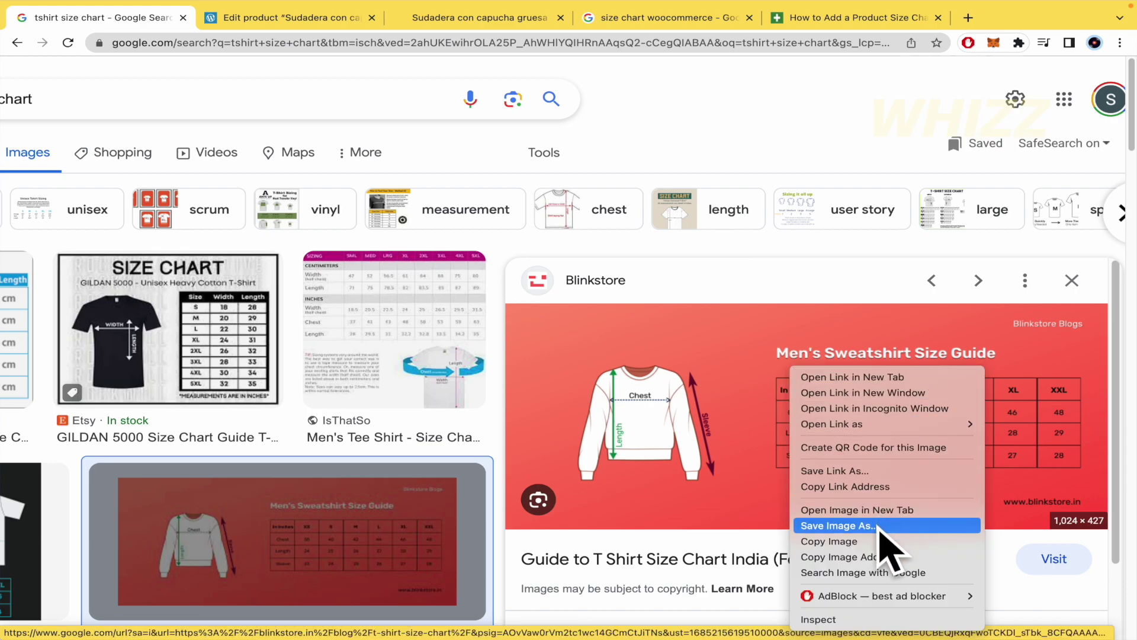
click(699, 254)
Insert the Size-Chart image into the red hoodie's description and drag it larger.
mouse_move(377, 18)
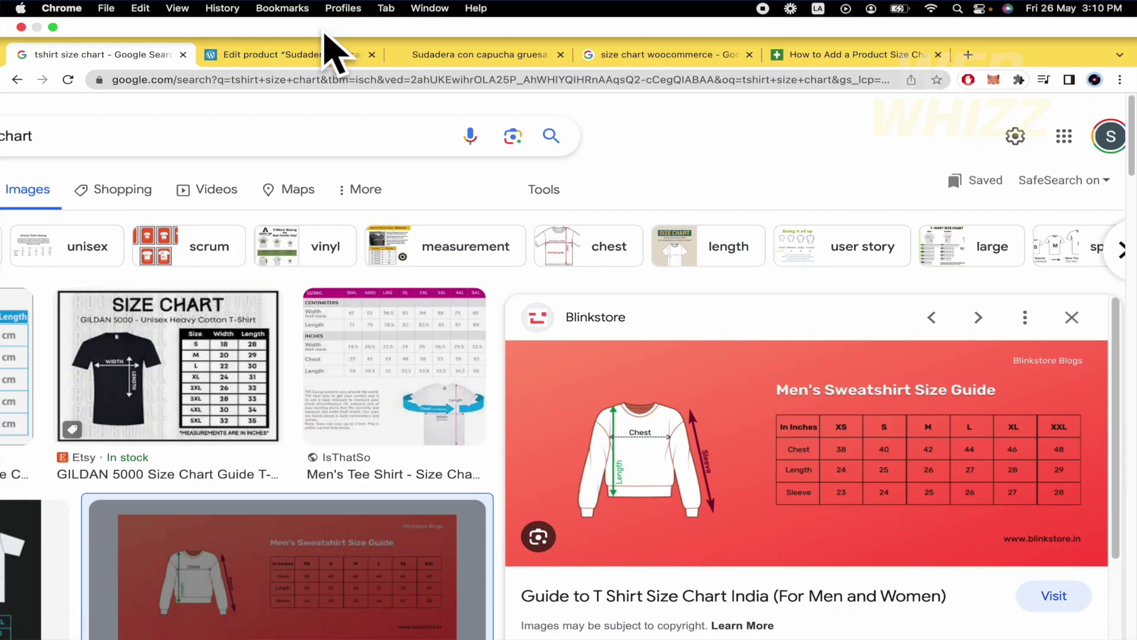
click(329, 55)
click(287, 230)
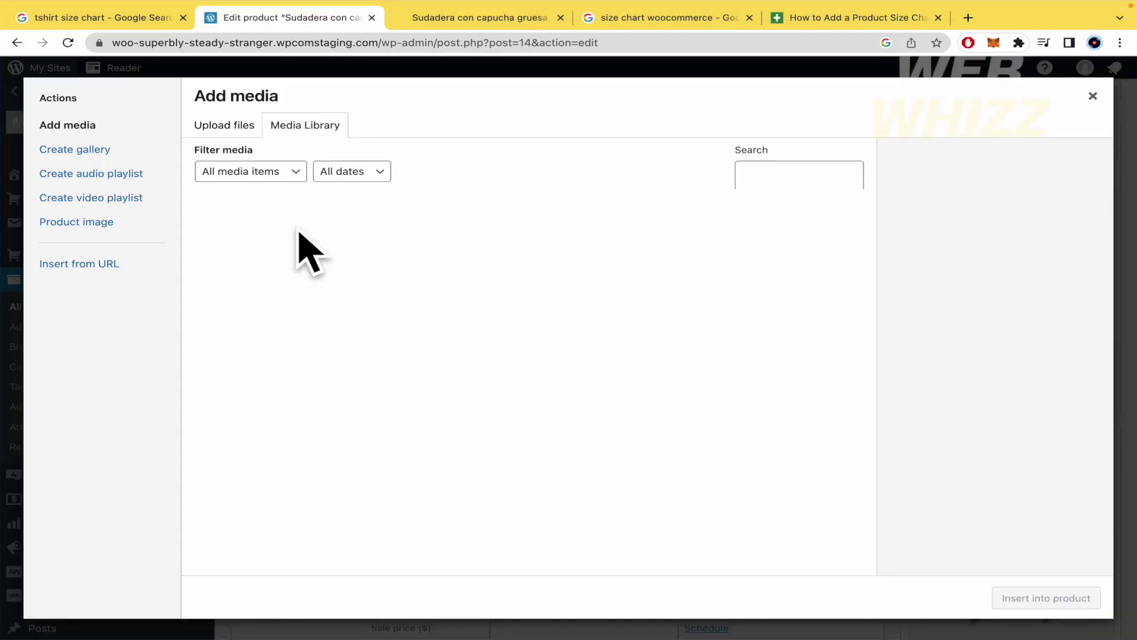
click(289, 238)
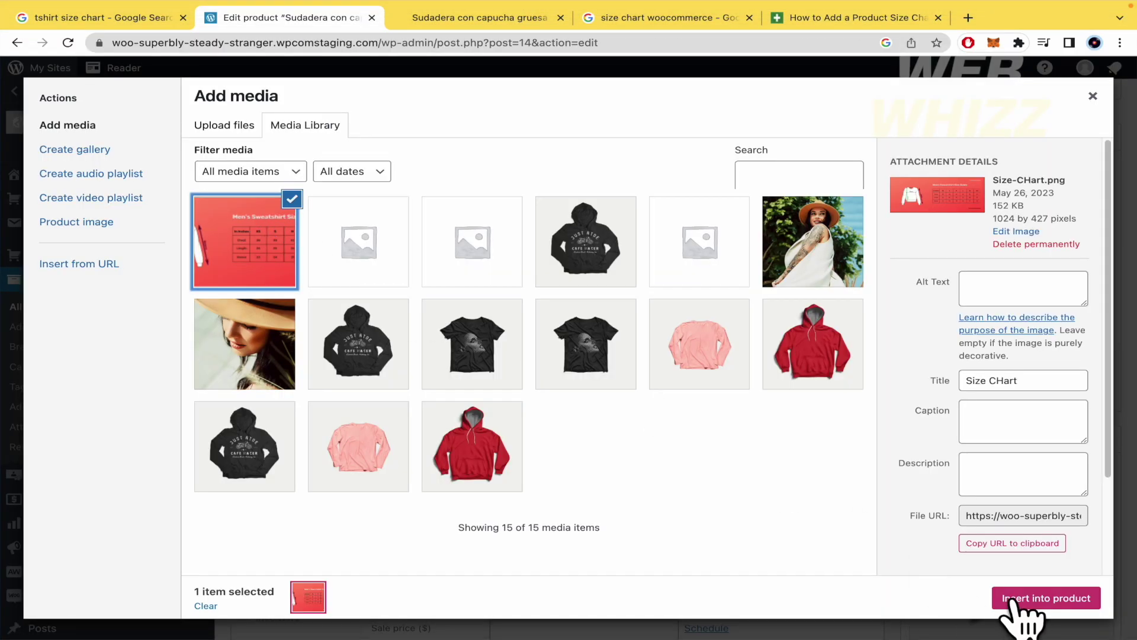
click(1031, 587)
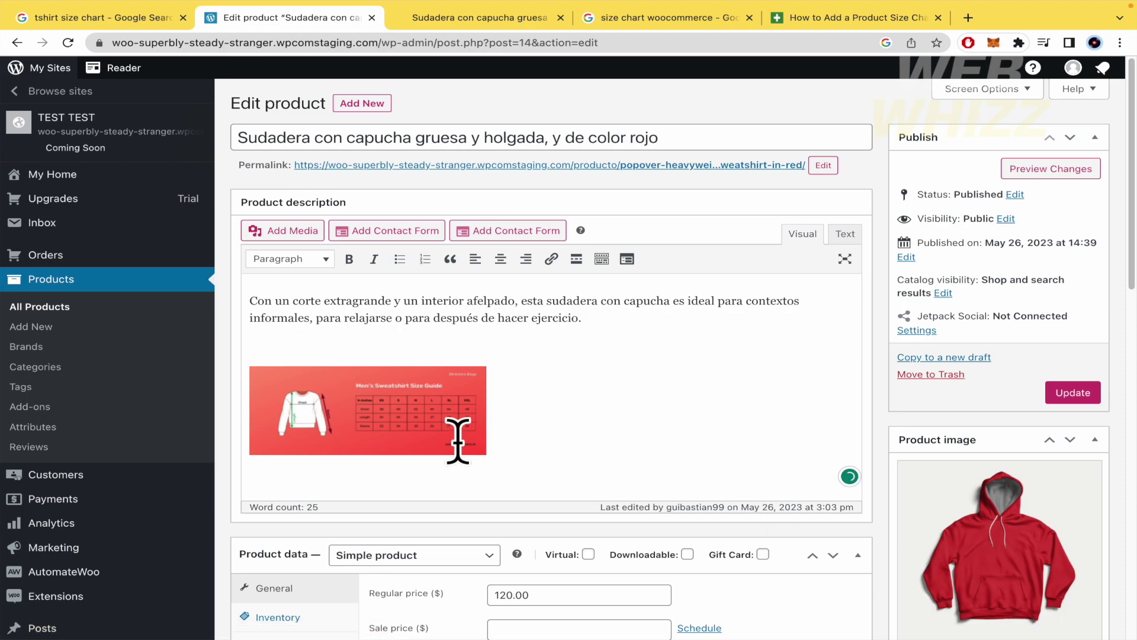
click(456, 436)
drag(497, 364, 735, 368)
Preview the red hoodie's product page and scroll to confirm the size guide shows under the description.
click(1053, 171)
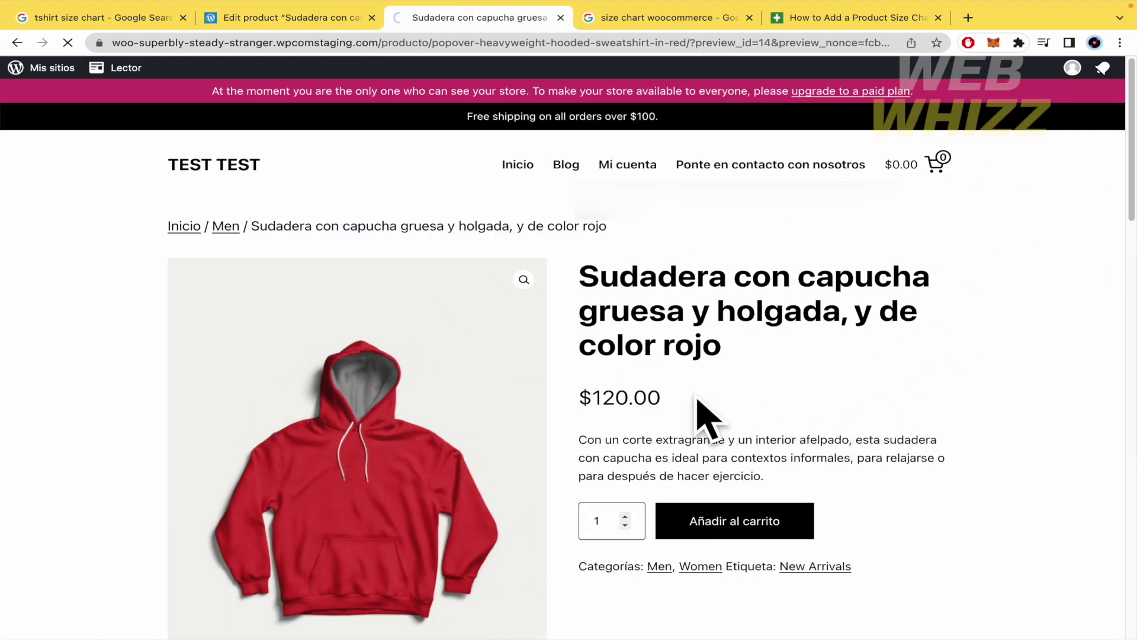
scroll(681, 409, down, 3)
scroll(754, 465, down, 1)
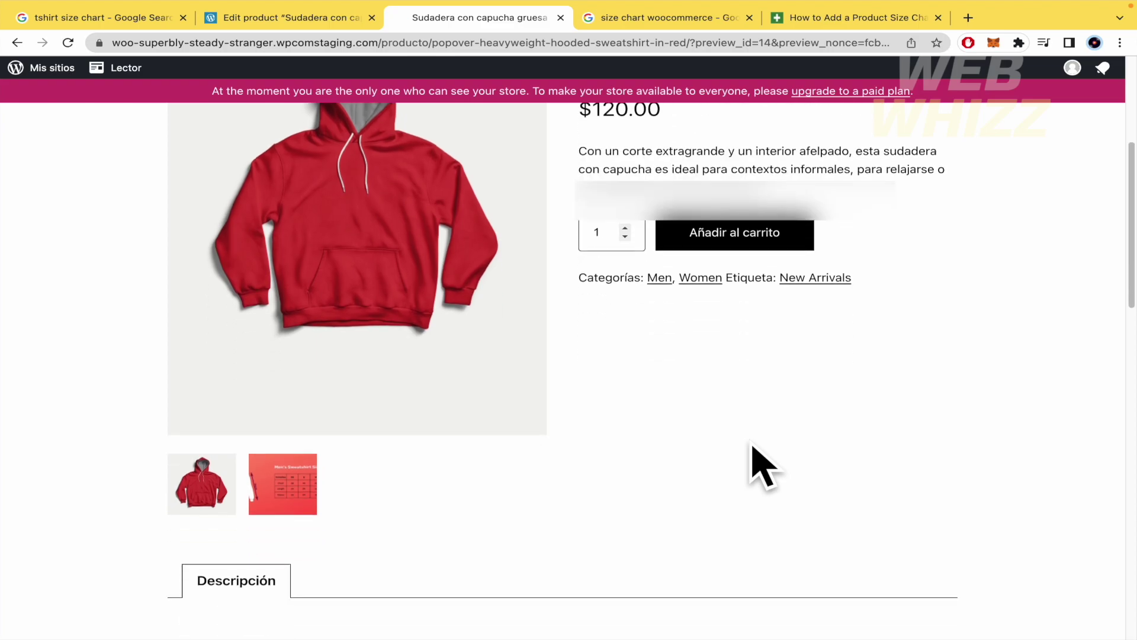
scroll(344, 486, down, 4)
scroll(355, 414, up, 5)
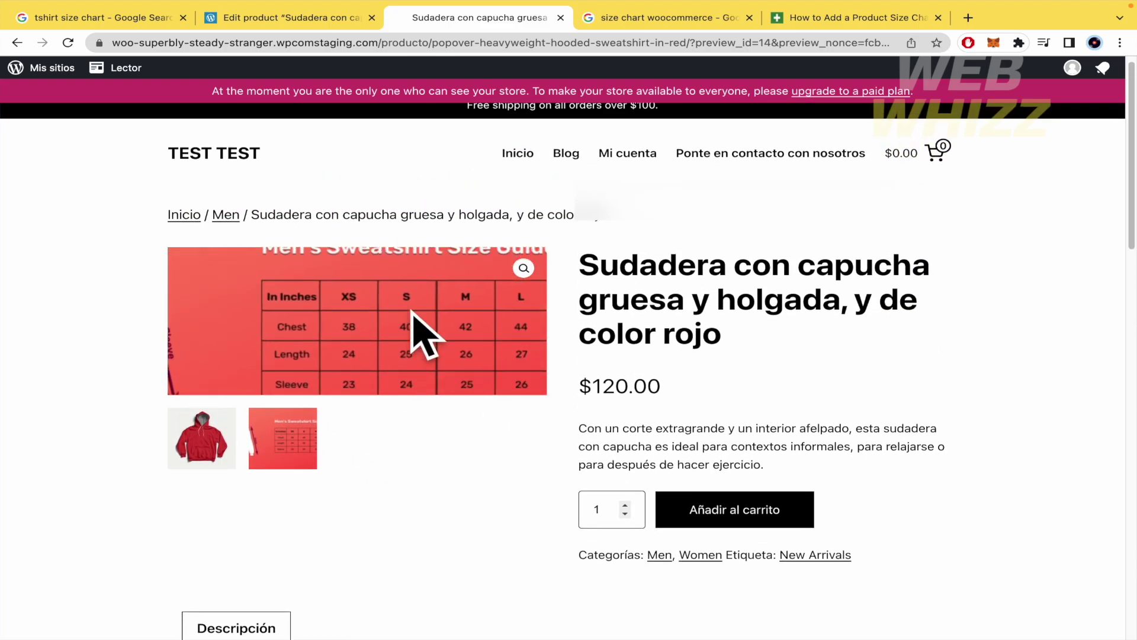
scroll(512, 533, down, 4)
scroll(355, 338, up, 3)
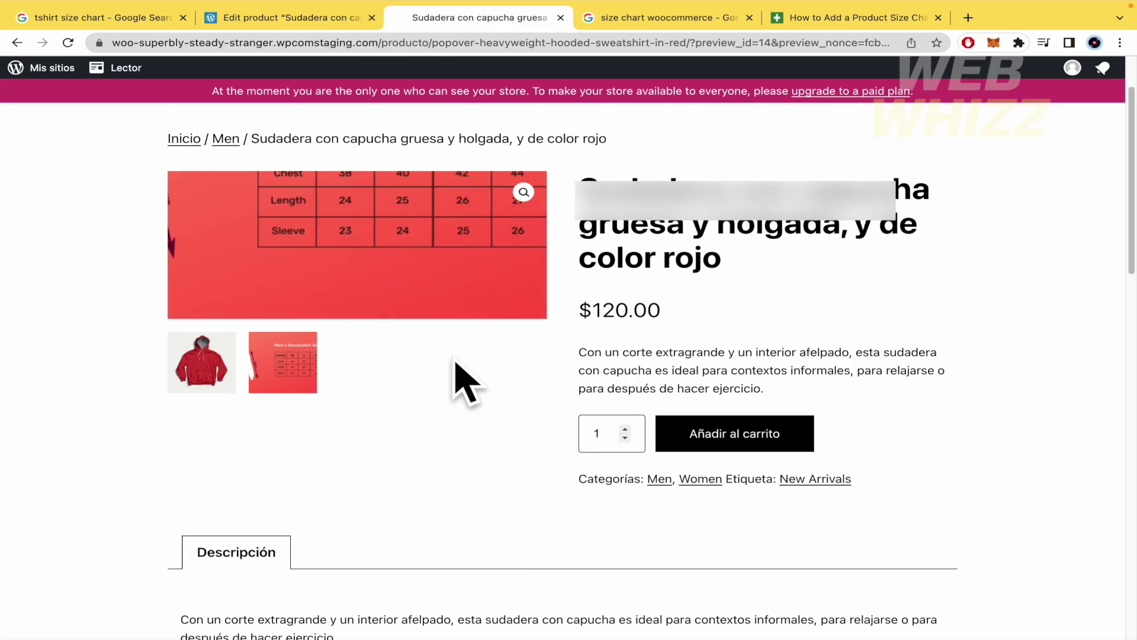
scroll(515, 449, down, 4)
scroll(711, 516, down, 3)
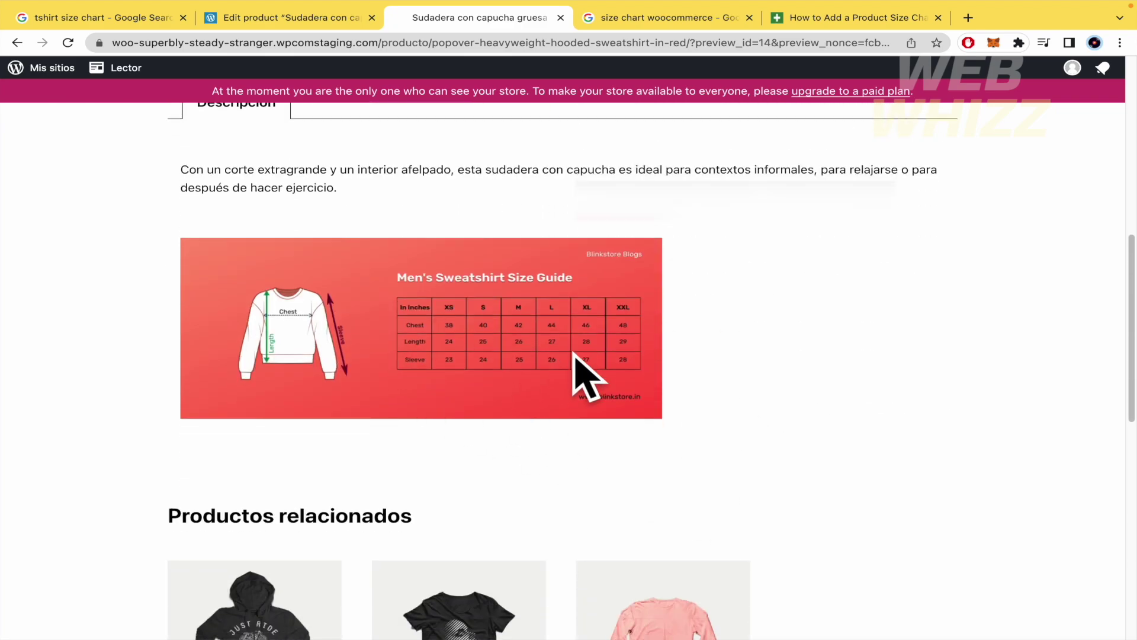
scroll(586, 373, up, 2)
scroll(197, 262, down, 1)
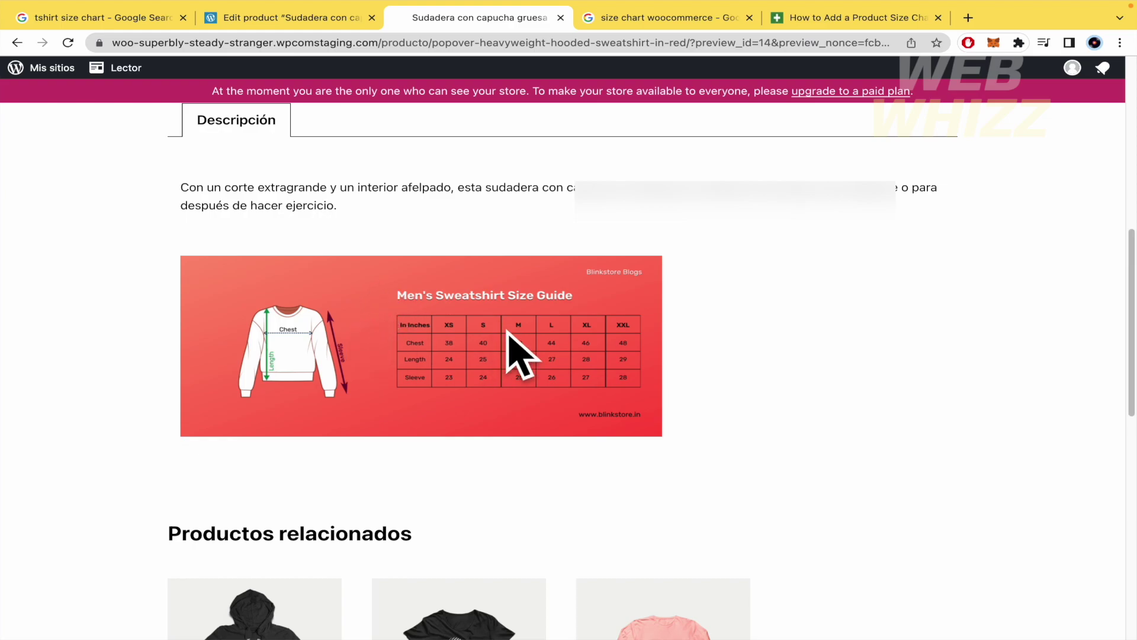
click(325, 24)
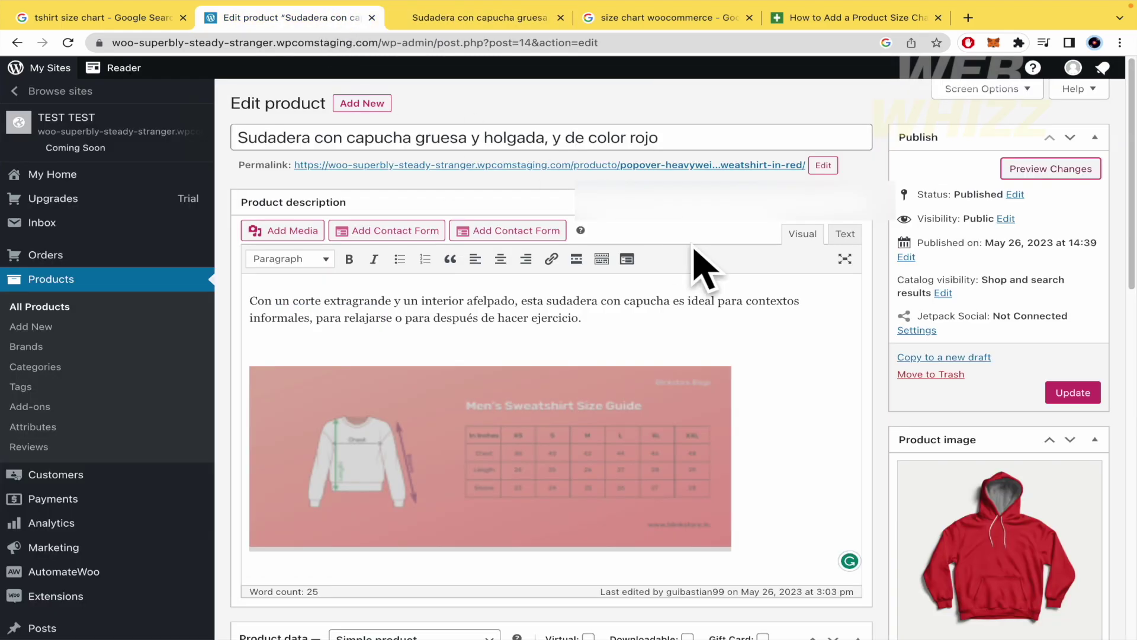
click(555, 16)
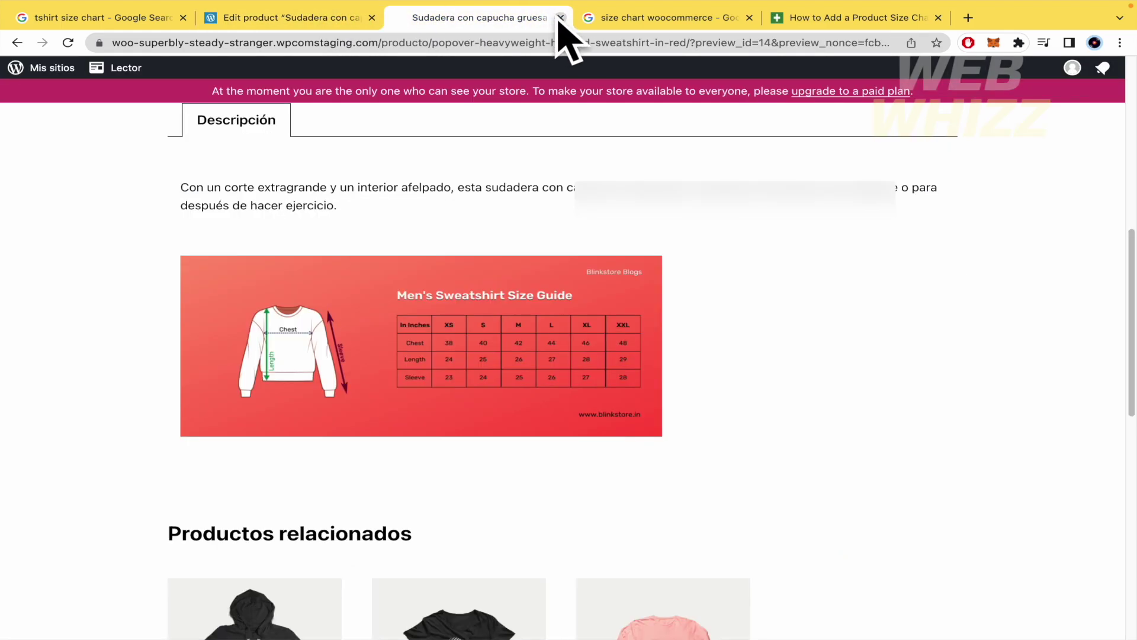
In Product data > Attributes, add custom attribute Size with value Small and save attributes.
click(560, 18)
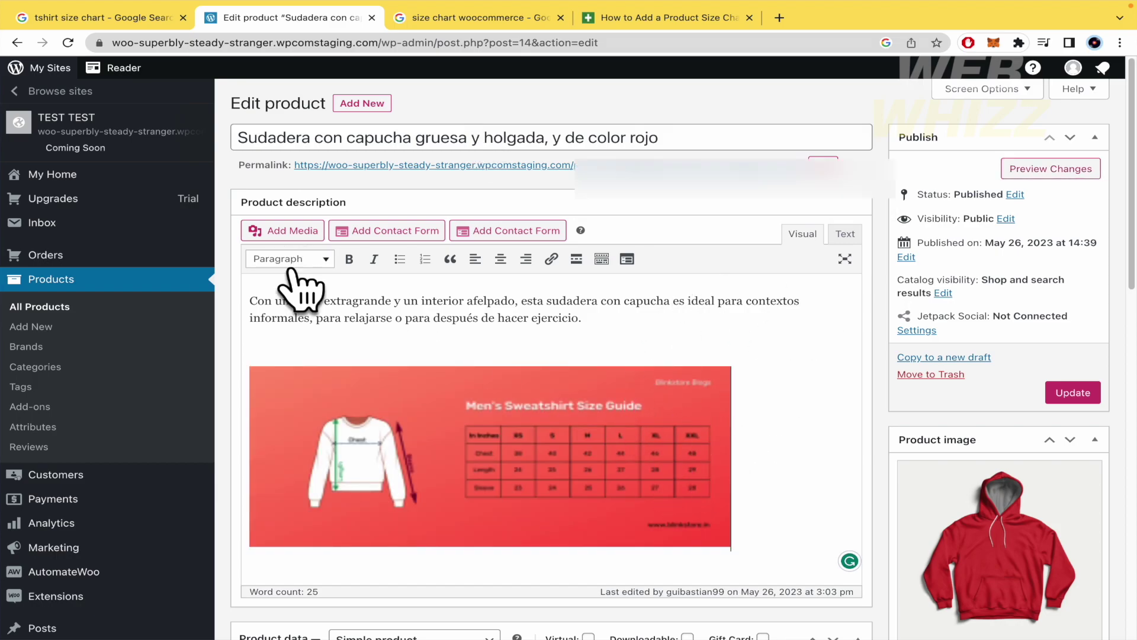
scroll(508, 360, down, 7)
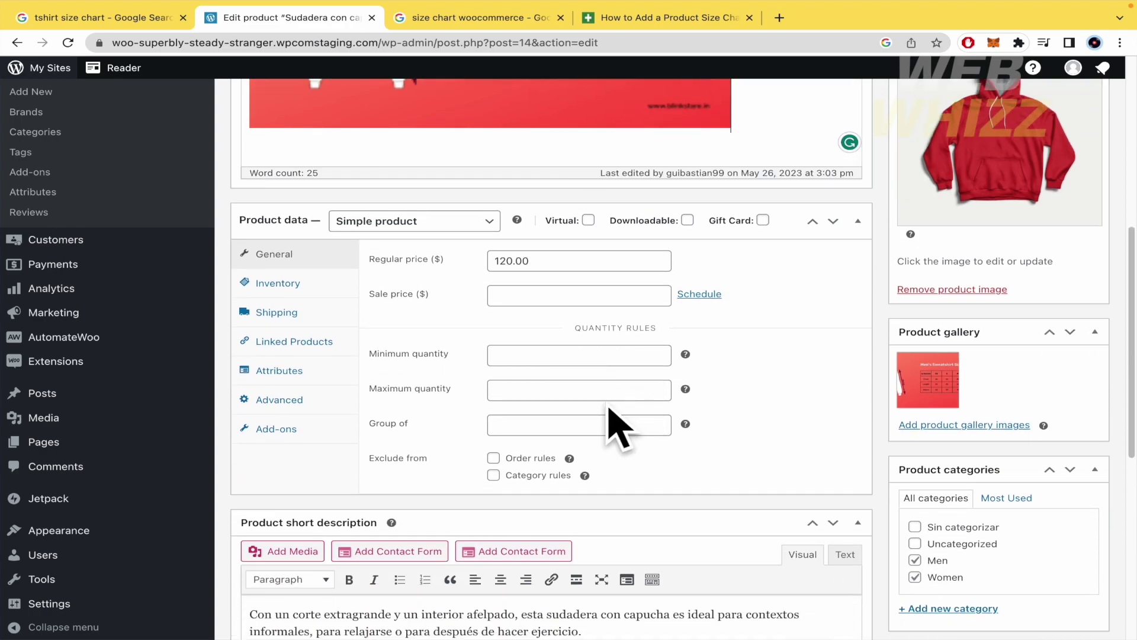
click(292, 380)
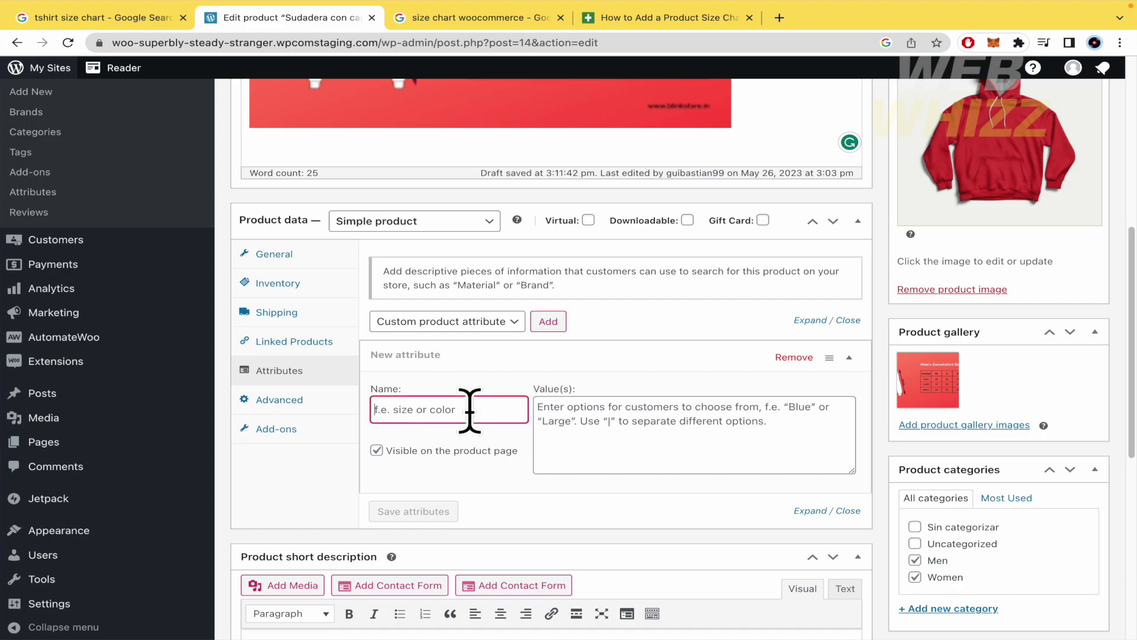
click(712, 433)
text(Small)
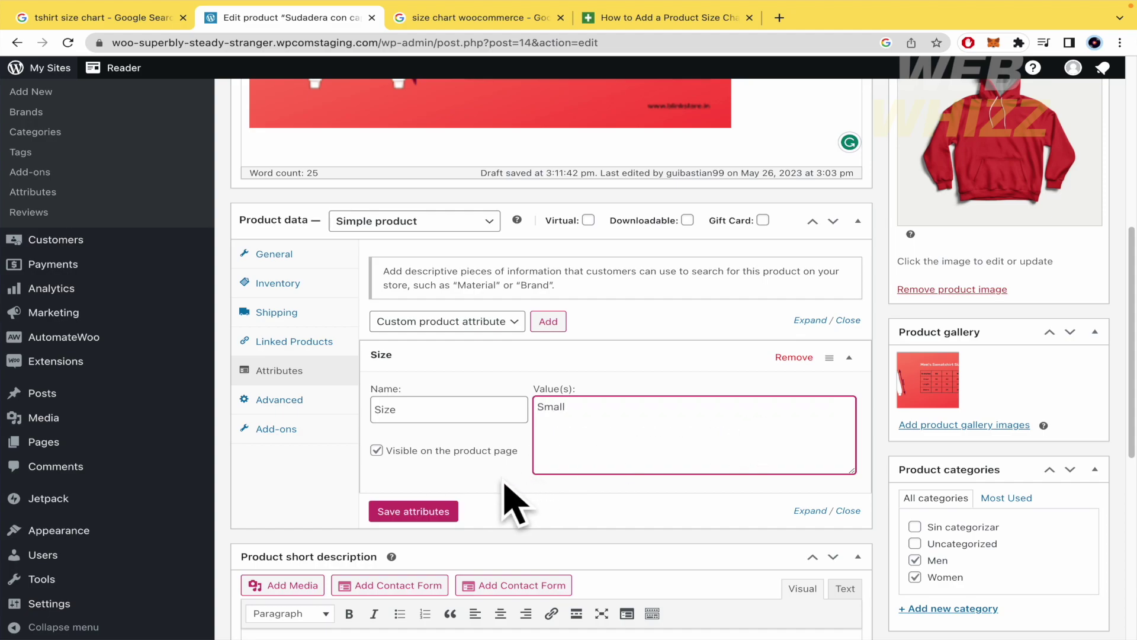
click(452, 512)
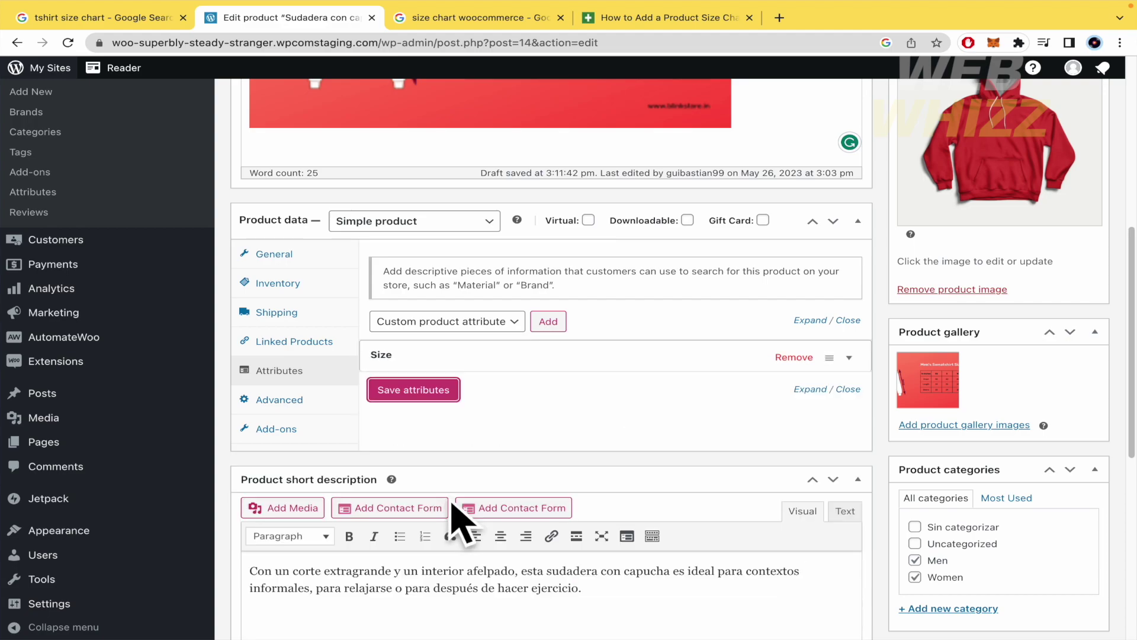
scroll(605, 474, up, 7)
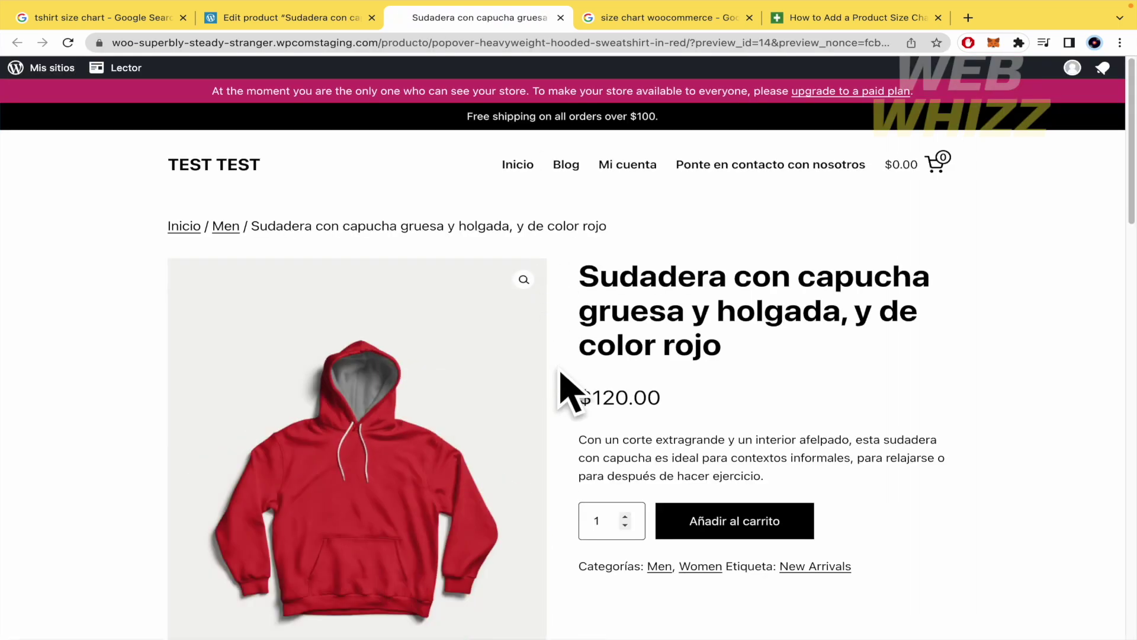
scroll(963, 409, down, 8)
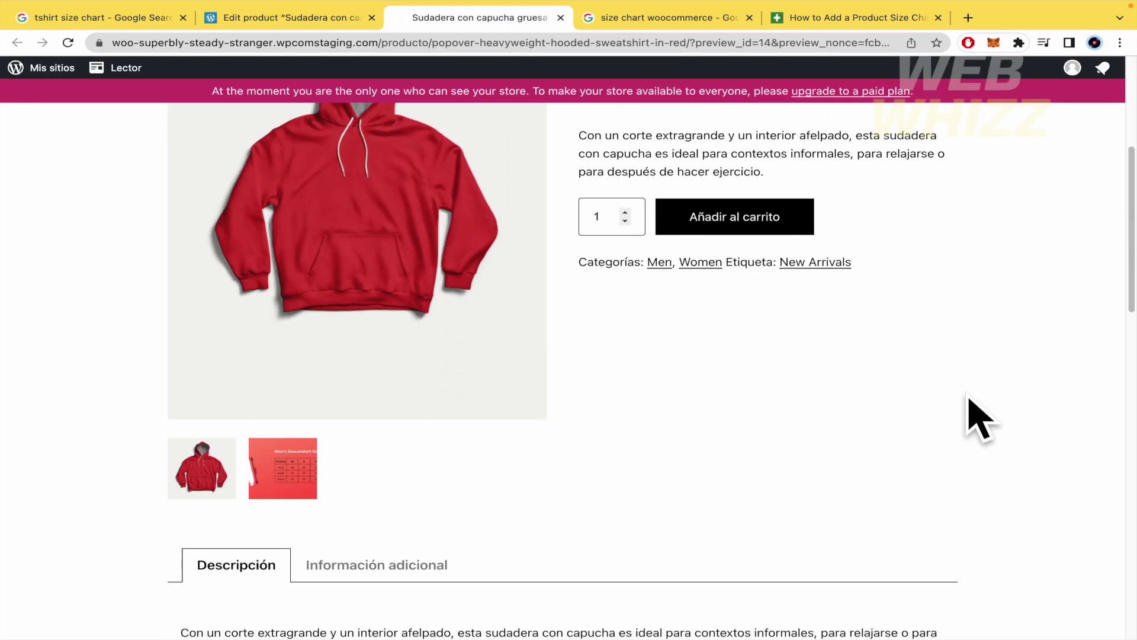
scroll(980, 418, down, 10)
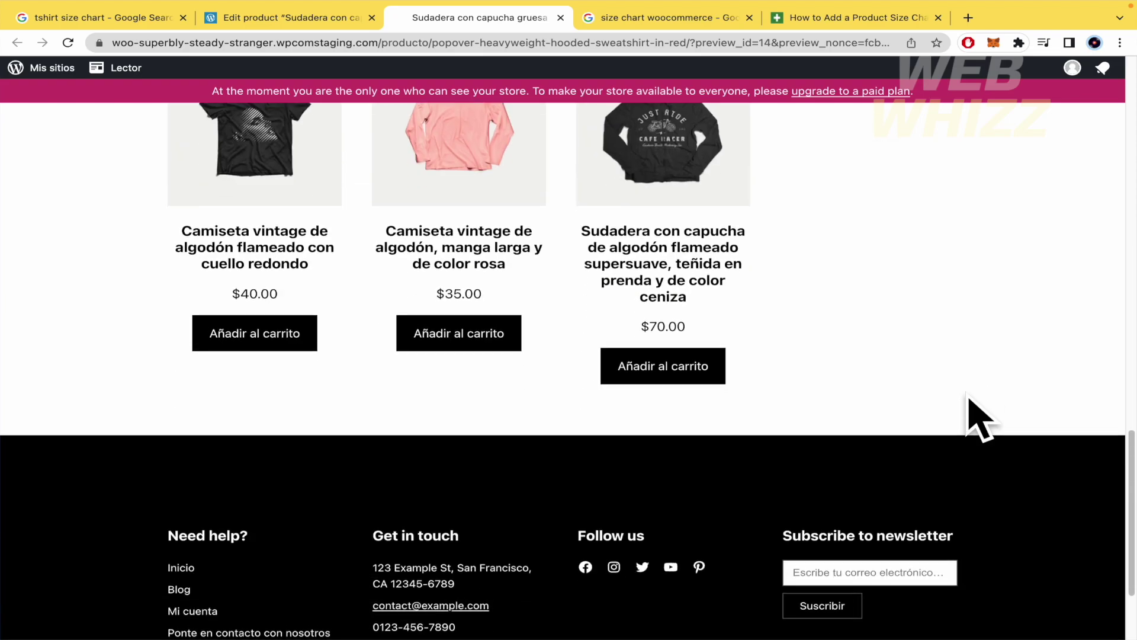
scroll(981, 418, up, 20)
scroll(981, 417, down, 4)
click(331, 18)
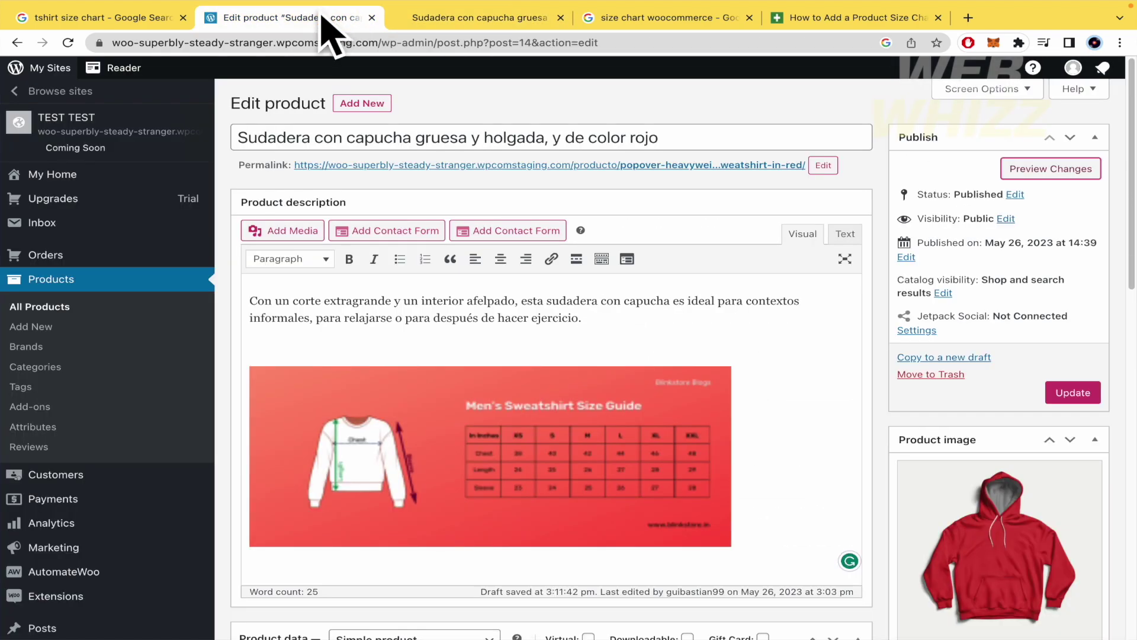
scroll(771, 479, down, 10)
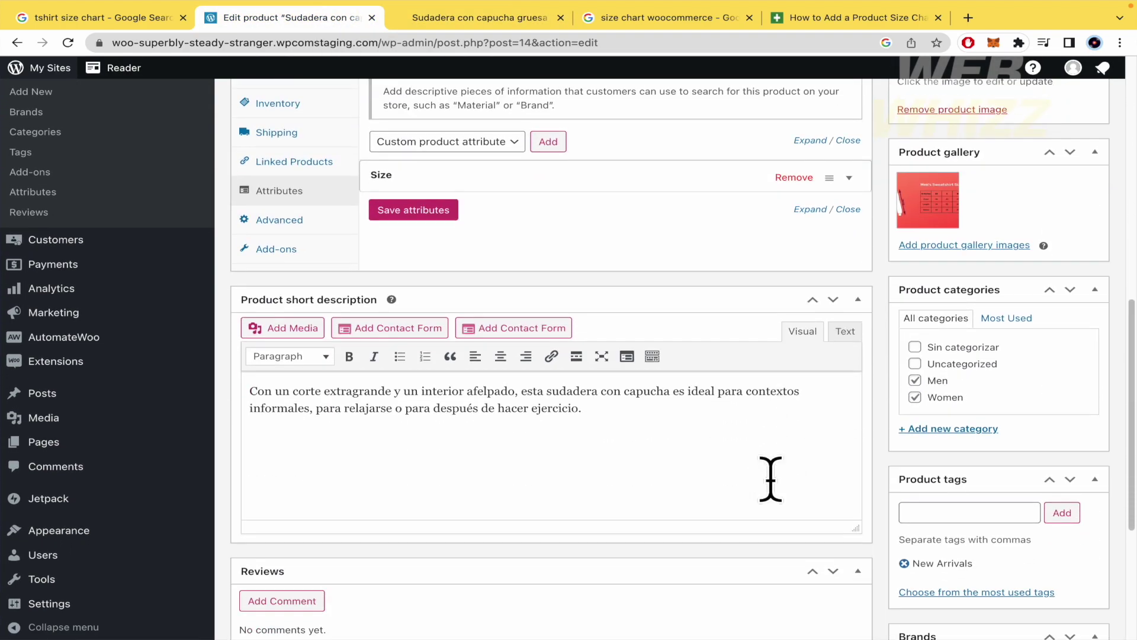
scroll(776, 492, up, 6)
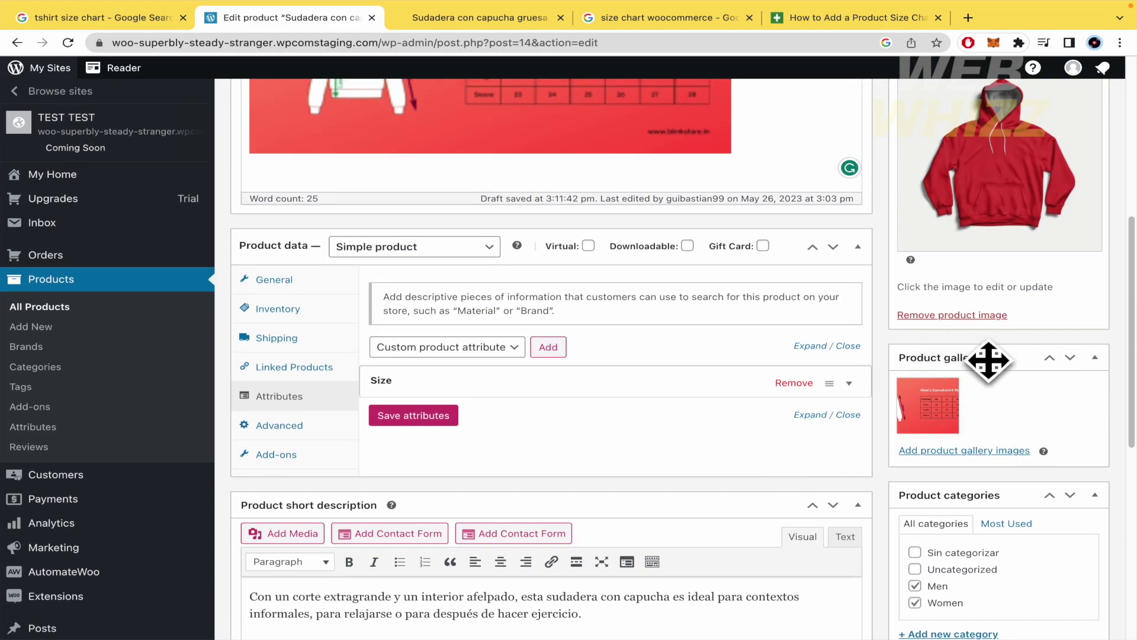
scroll(988, 362, up, 3)
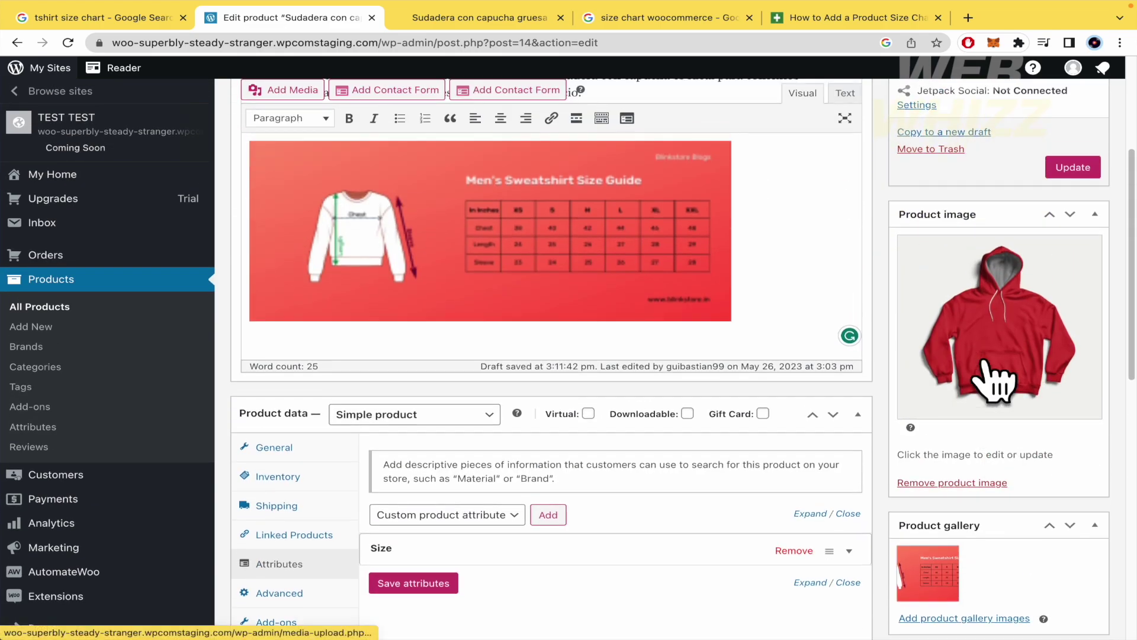
click(493, 17)
scroll(414, 228, up, 3)
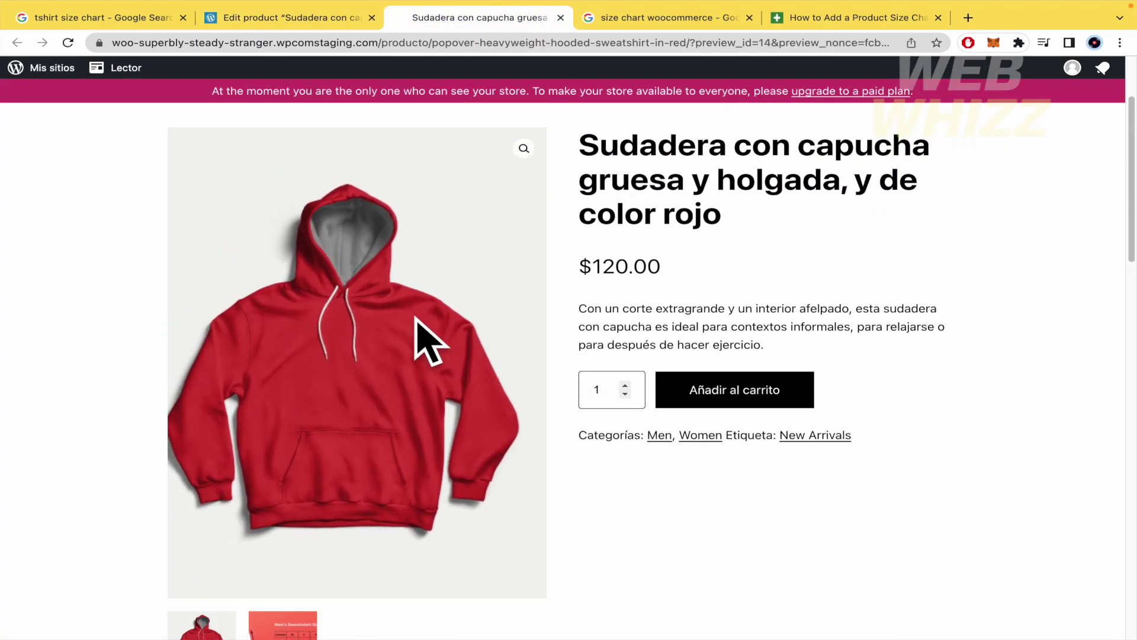
scroll(338, 468, down, 2)
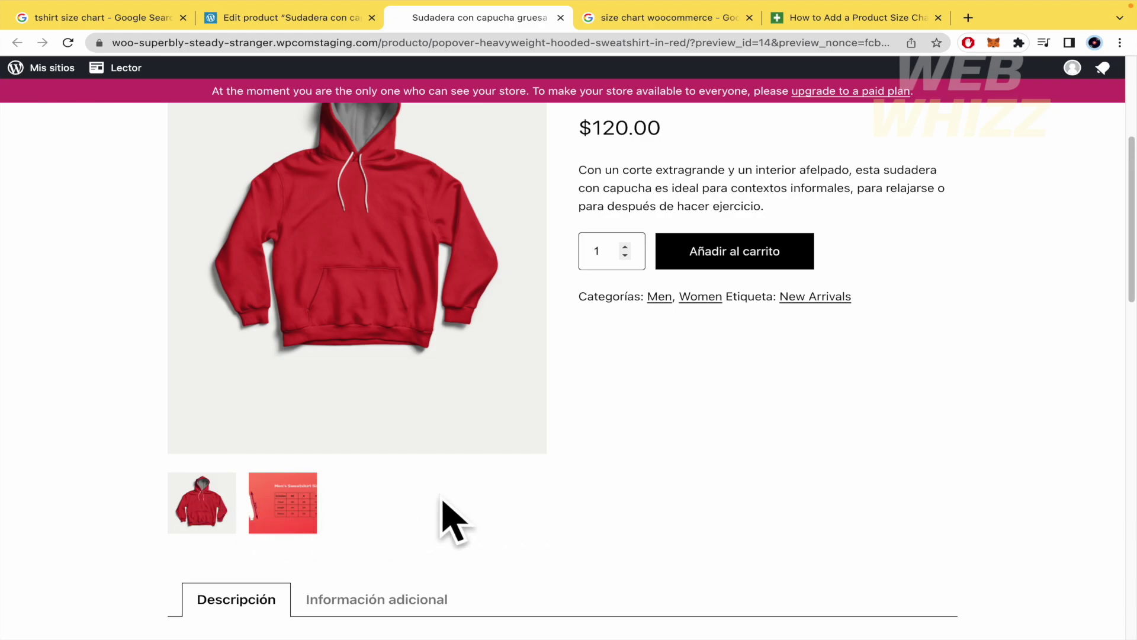
Expand the Size attribute to verify its value, then Update the red hoodie product.
click(281, 522)
scroll(280, 522, down, 3)
click(308, 17)
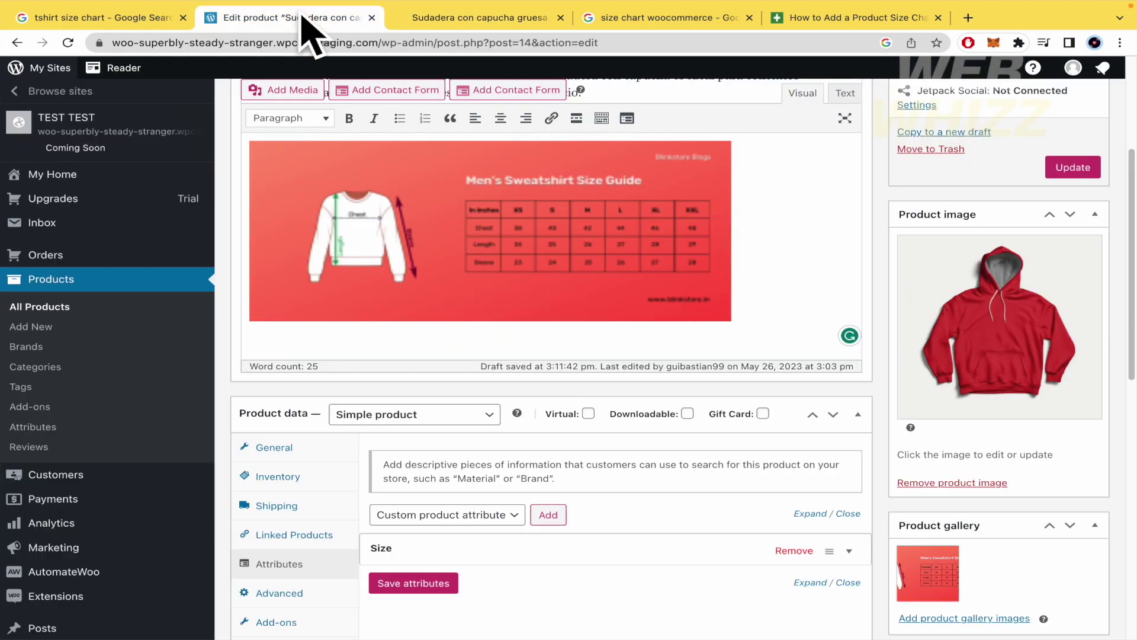
scroll(865, 468, down, 2)
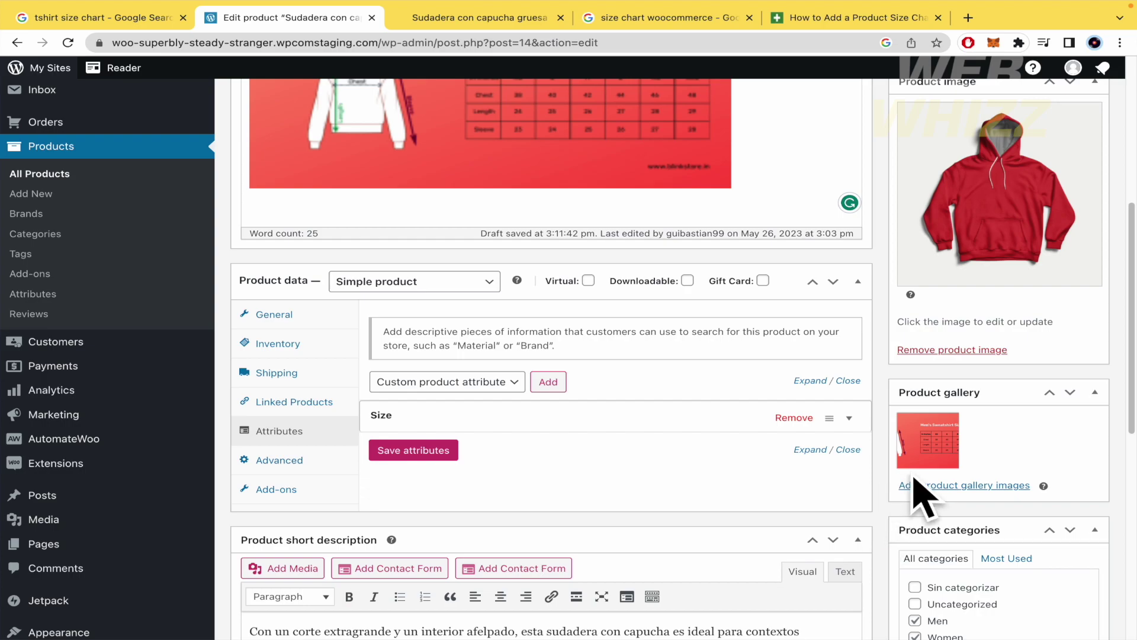
scroll(906, 492, up, 2)
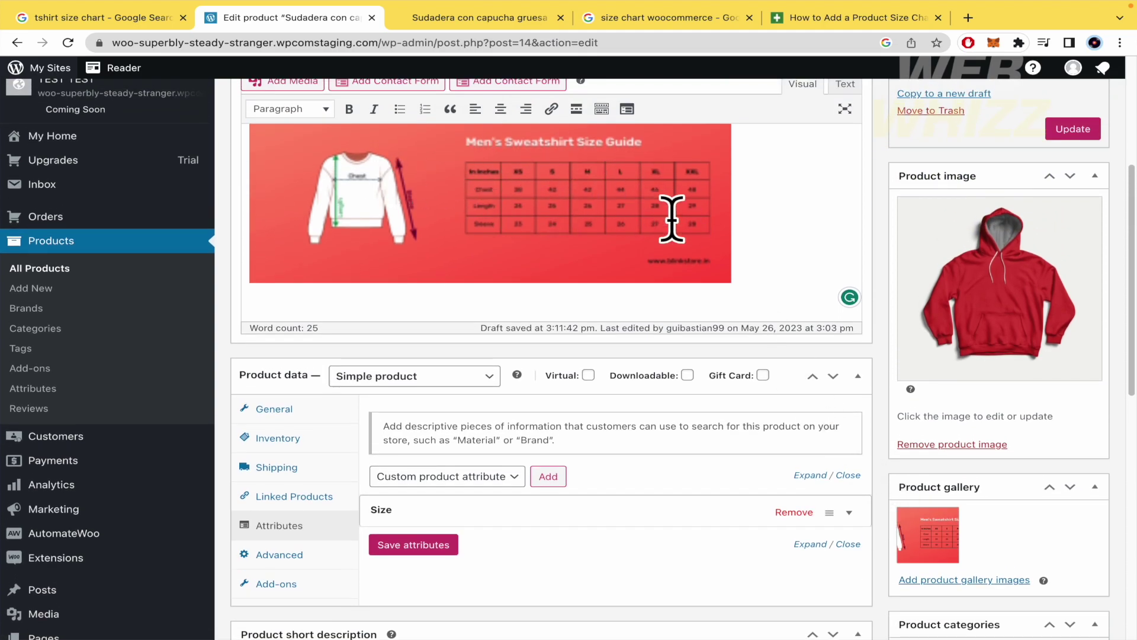
scroll(877, 474, down, 2)
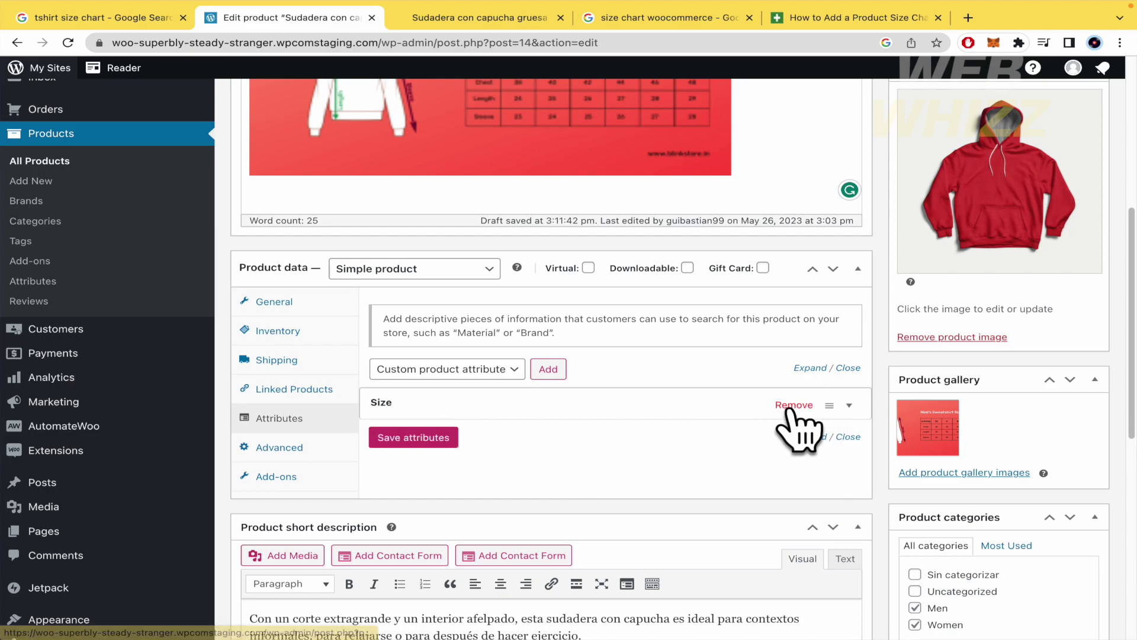
click(848, 407)
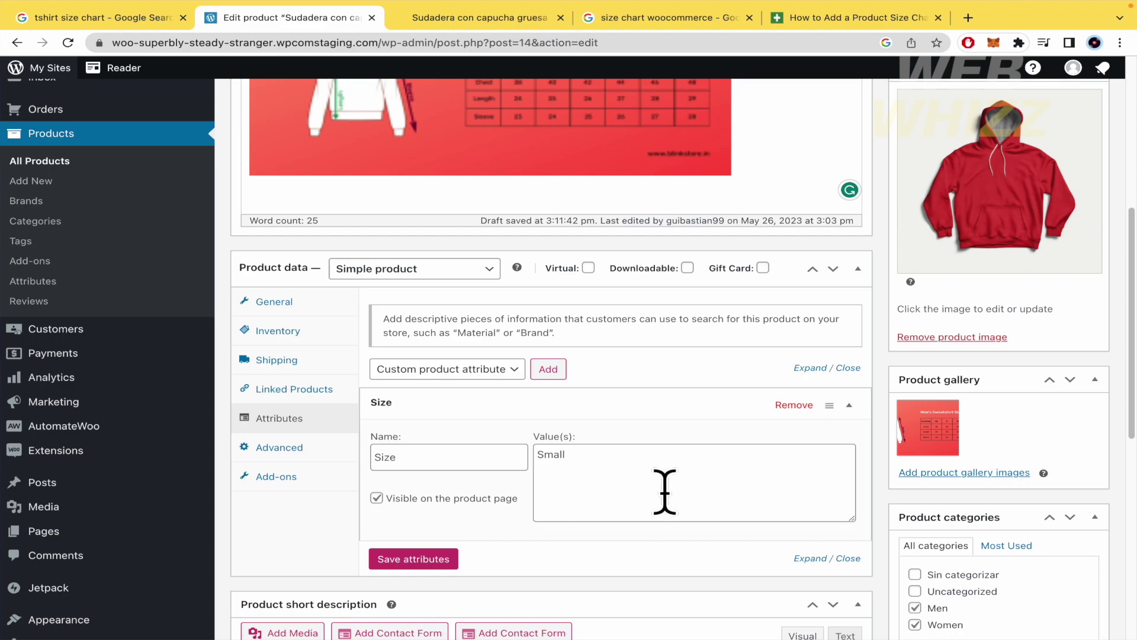
scroll(740, 466, up, 10)
click(1089, 392)
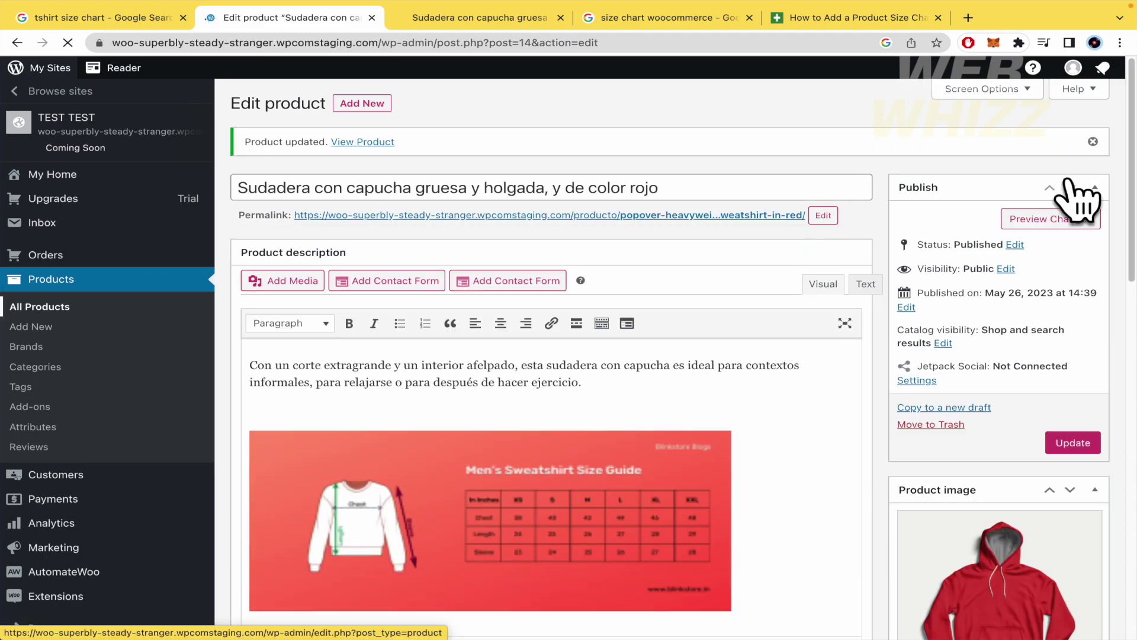
click(1038, 221)
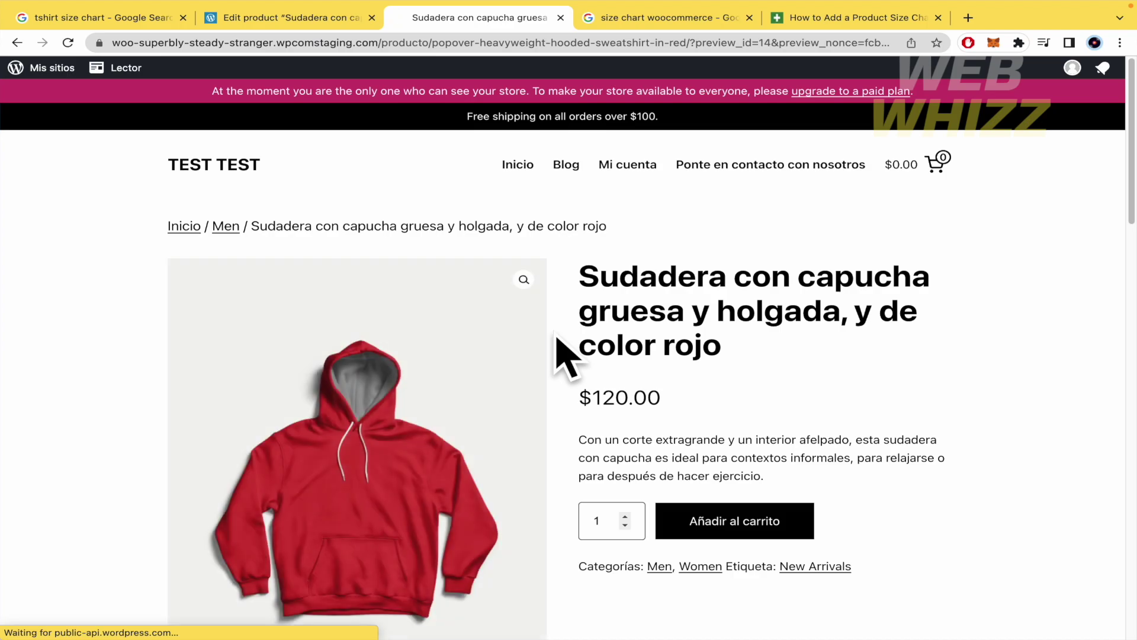
scroll(564, 355, down, 2)
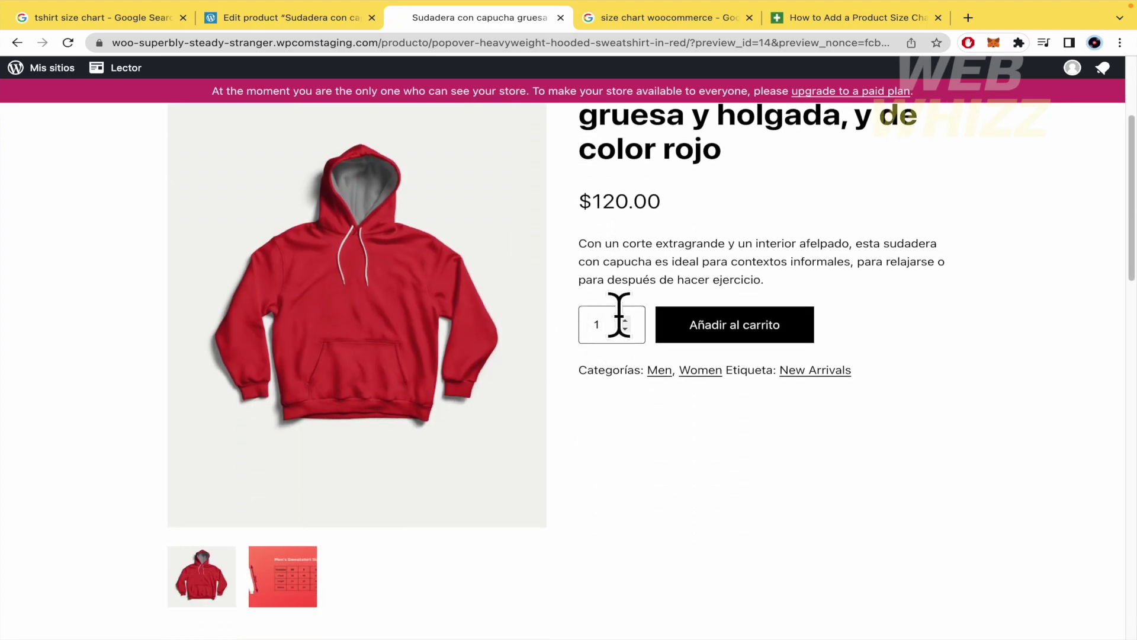
scroll(1019, 349, down, 10)
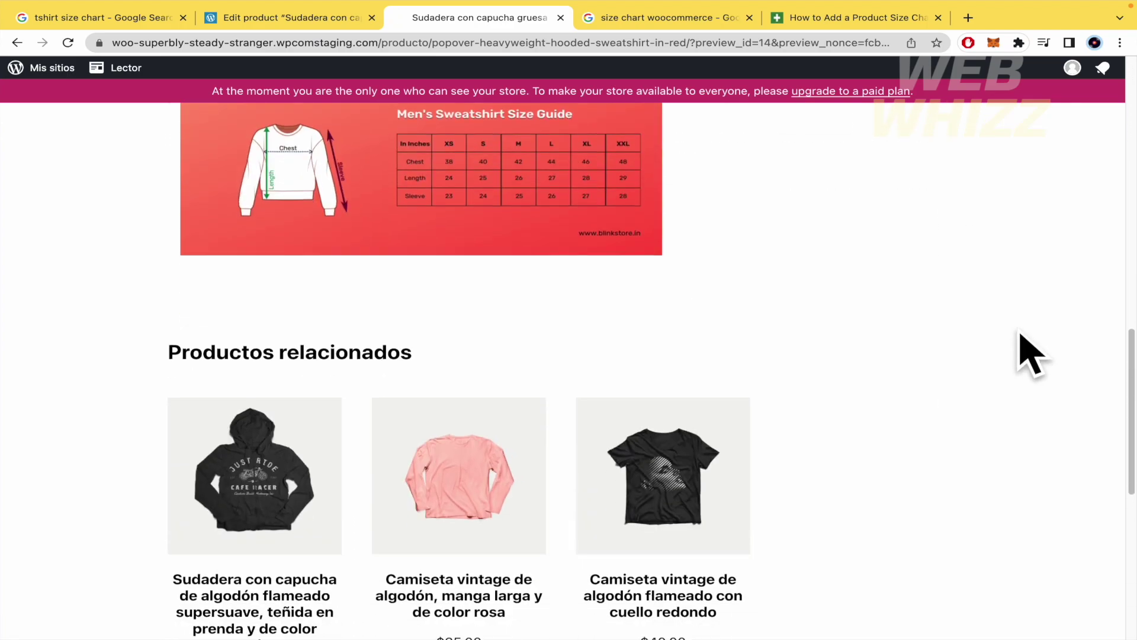
scroll(948, 335, up, 5)
click(402, 232)
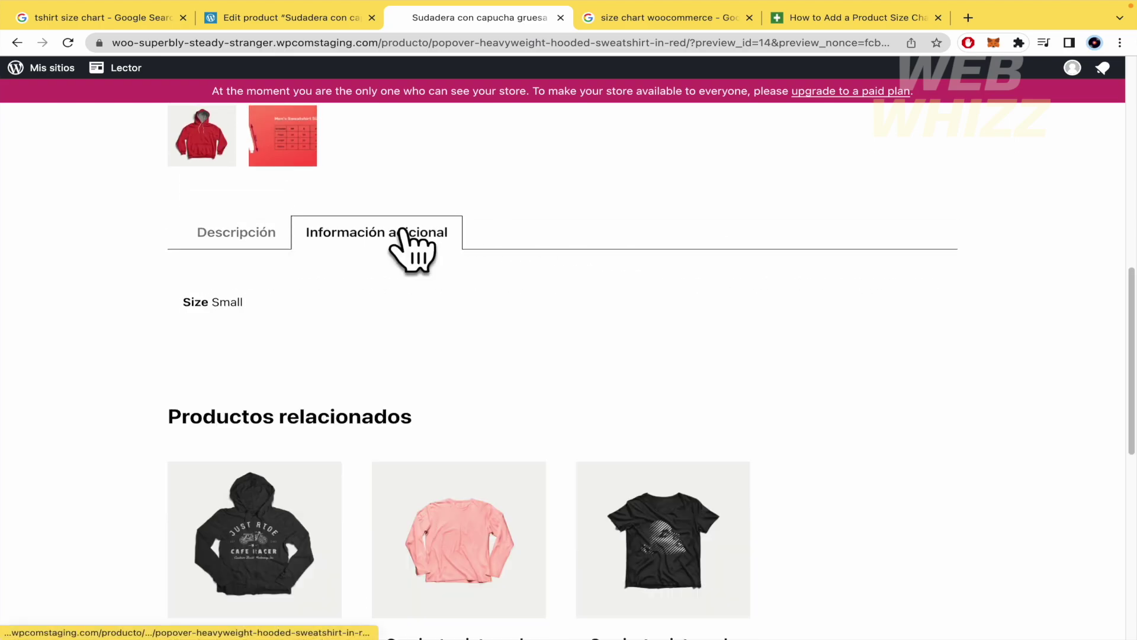
click(264, 234)
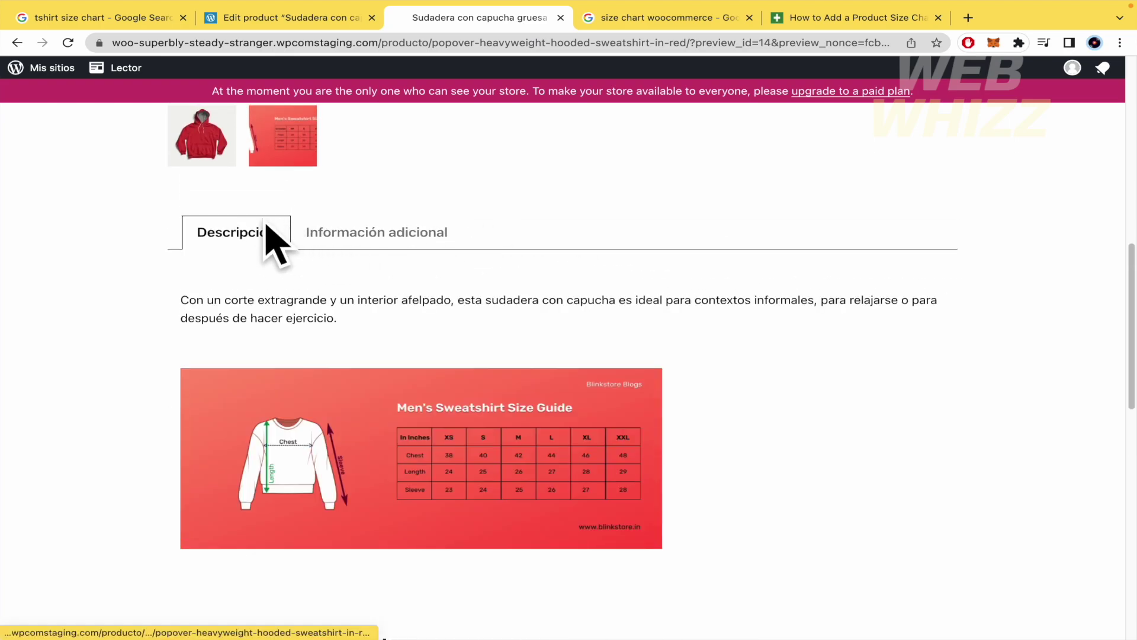
click(324, 234)
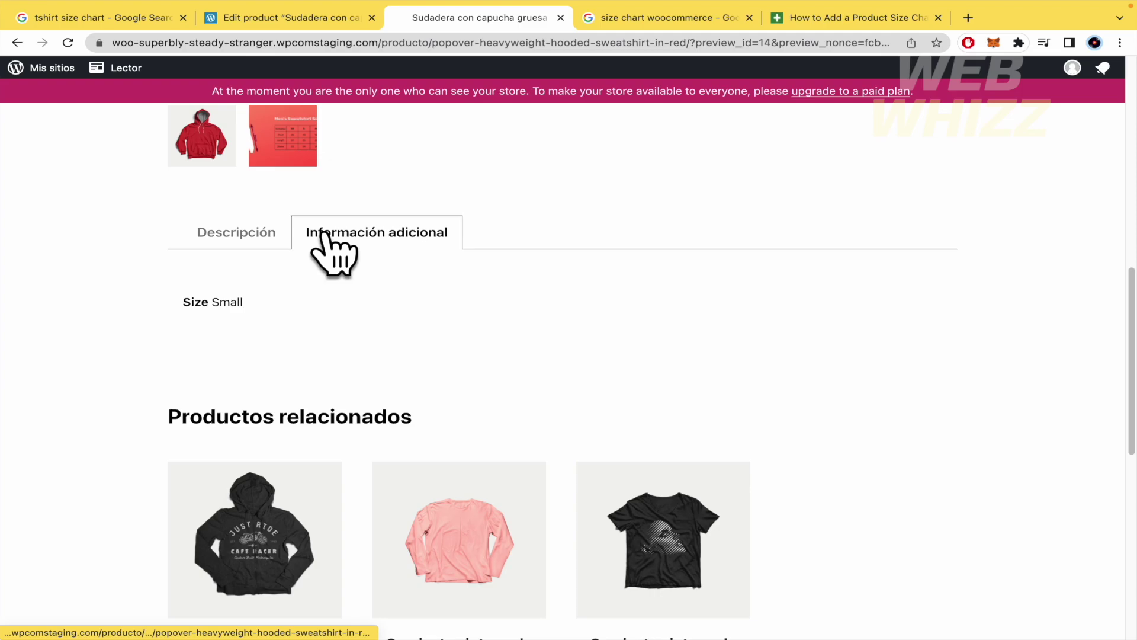
drag(147, 304, 452, 317)
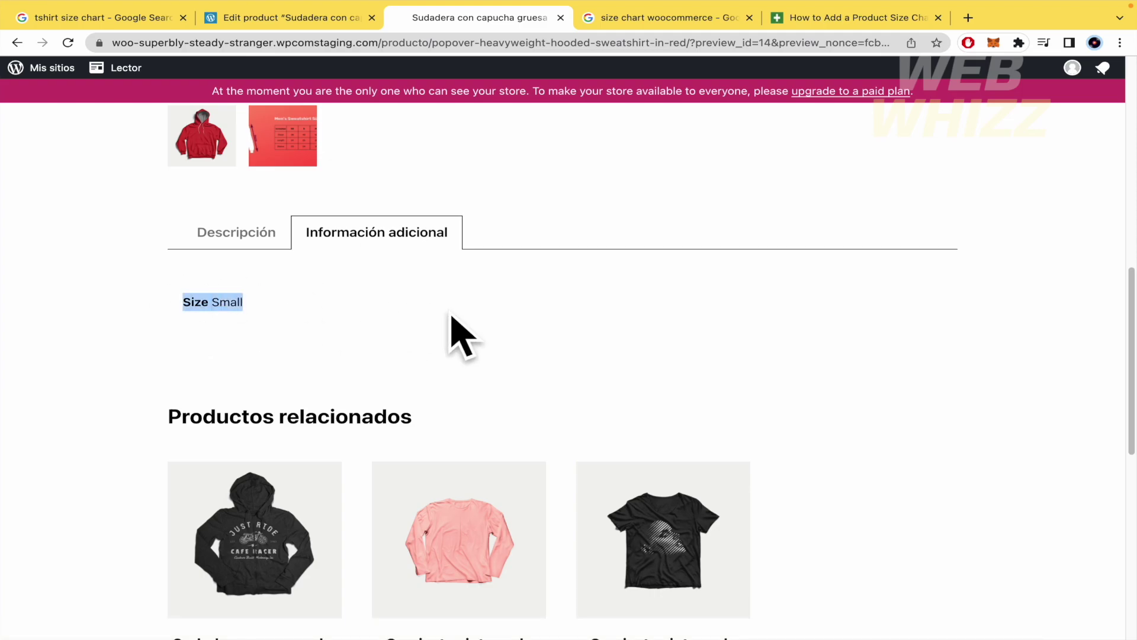
click(340, 17)
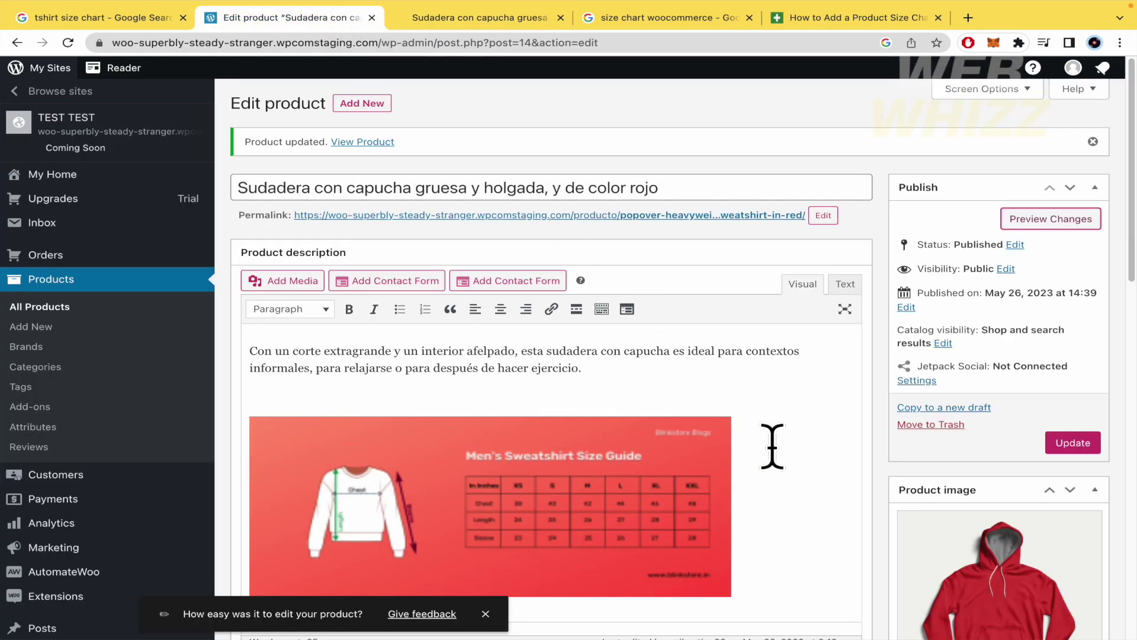
Go to Products > Add-ons and create a new add-on group, Add-ons Group #1, for All Products.
scroll(772, 446, down, 3)
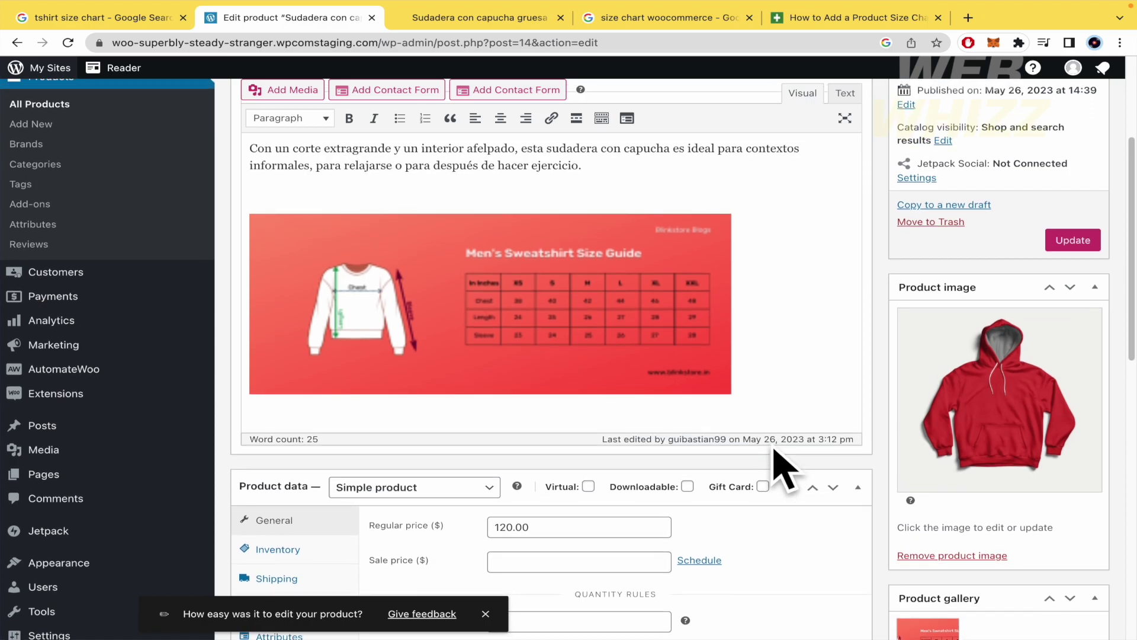
mouse_move(154, 430)
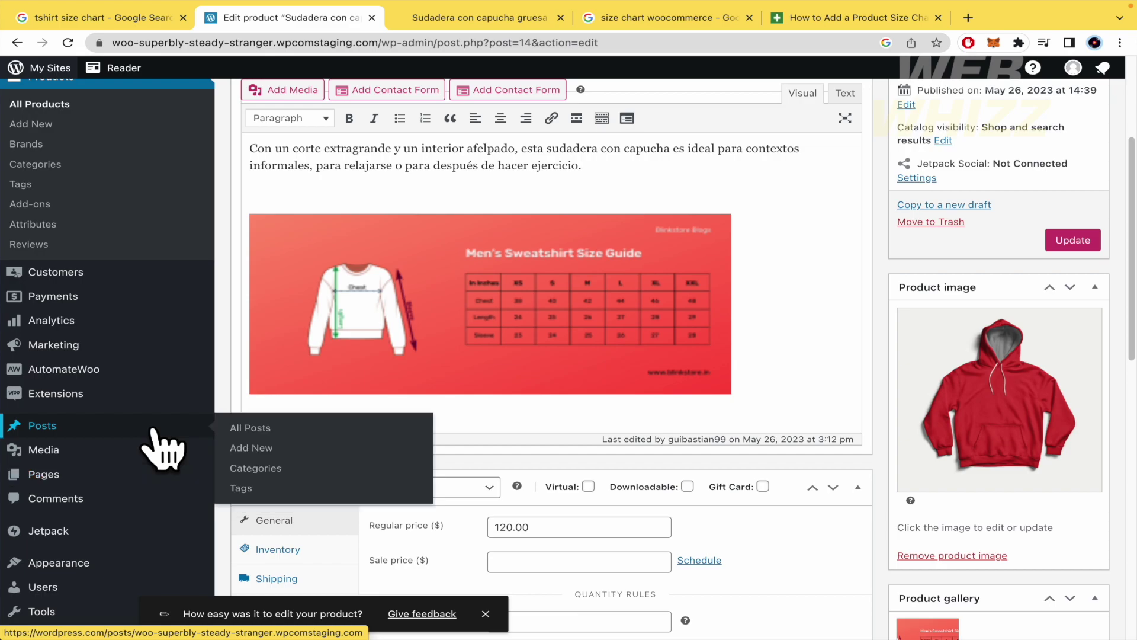
scroll(158, 498, down, 1)
scroll(140, 368, up, 3)
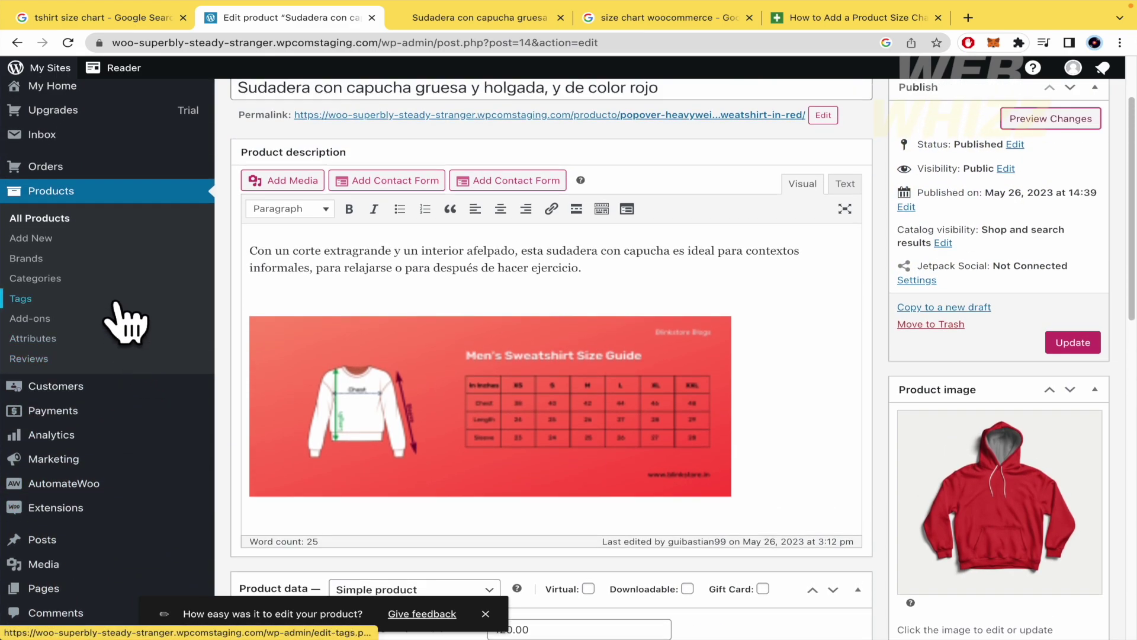
click(56, 321)
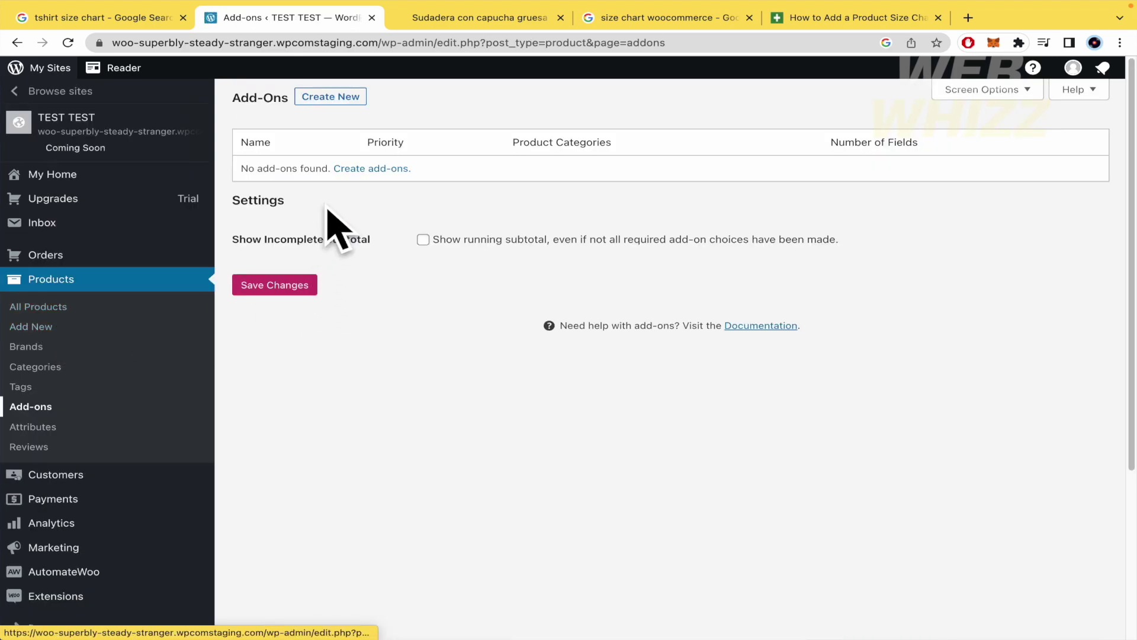
click(348, 97)
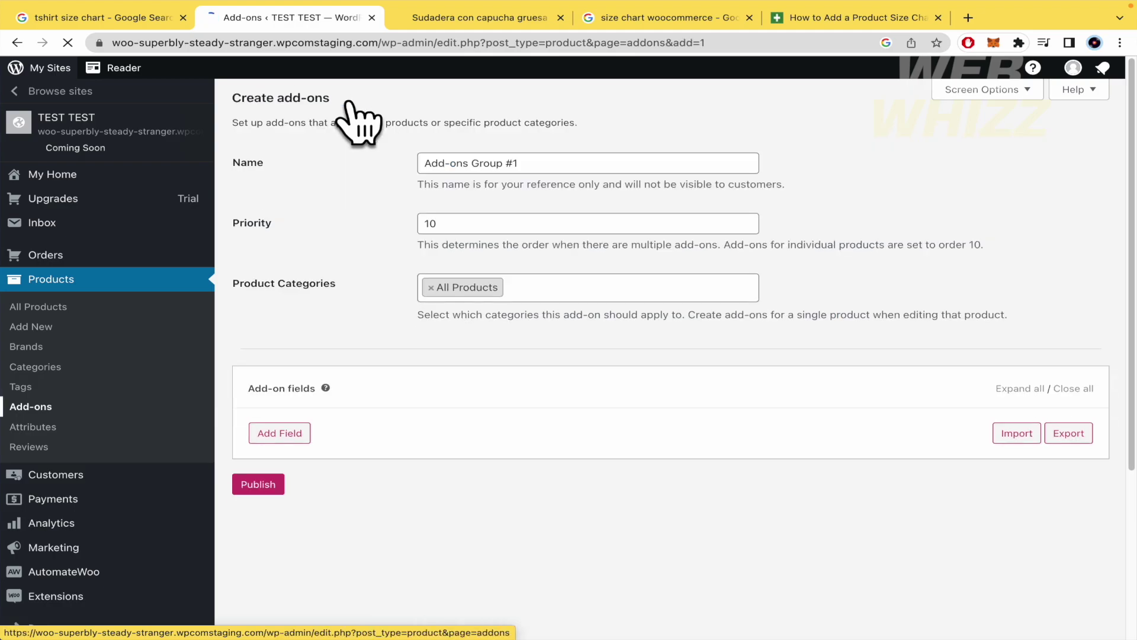
Add a new dropdown field titled 'Size' to the add-on group.
click(284, 435)
scroll(362, 548, down, 2)
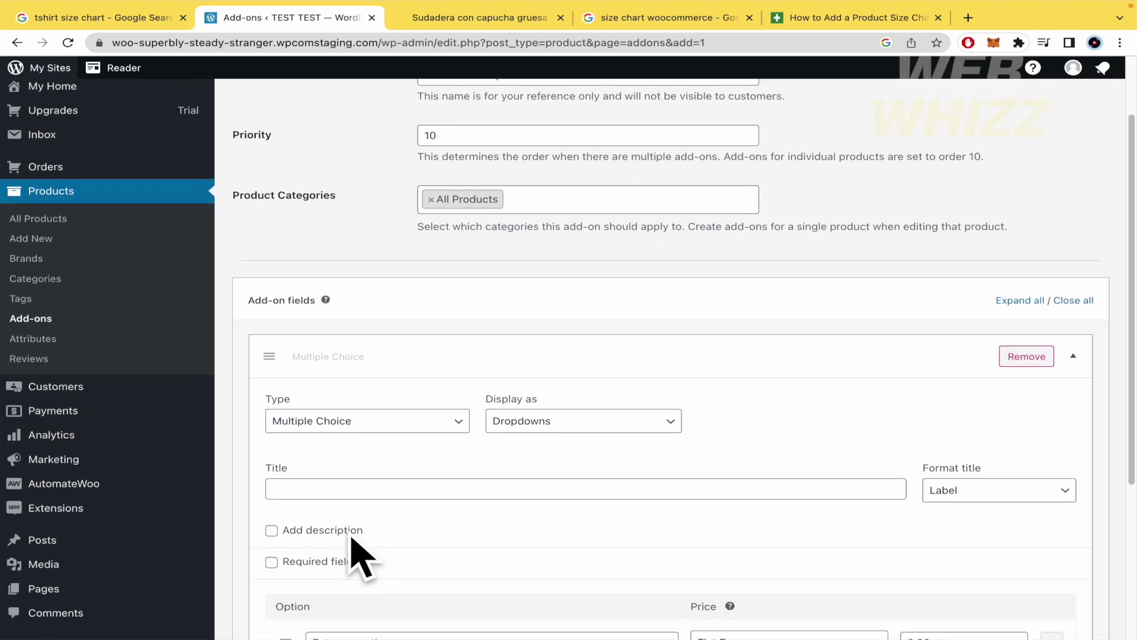
scroll(448, 459, down, 2)
click(537, 303)
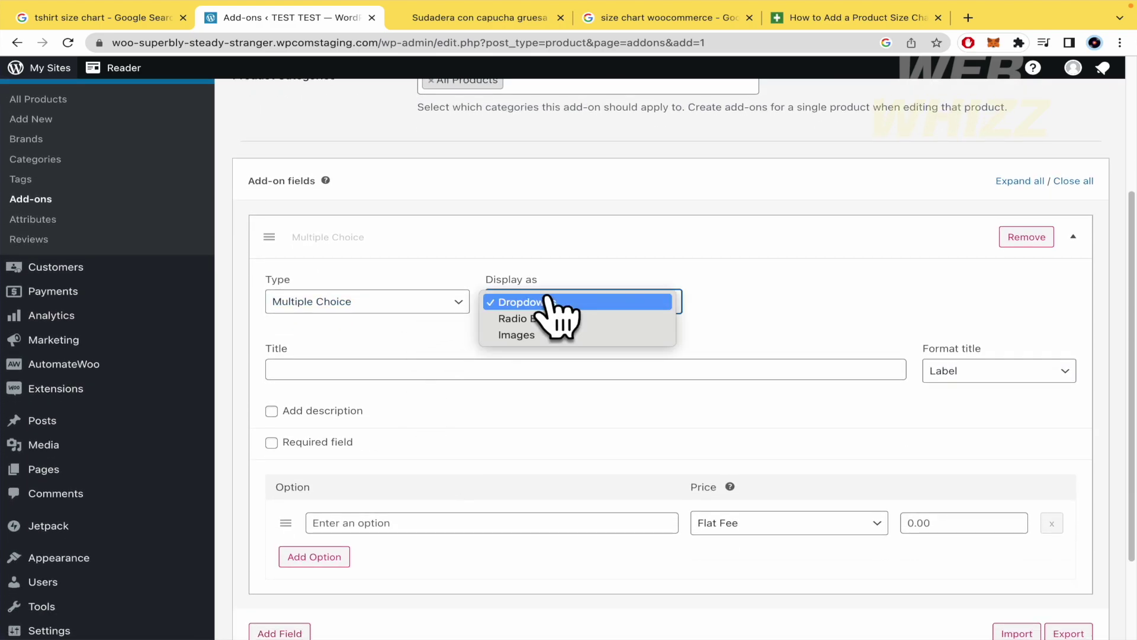
click(627, 375)
click(606, 368)
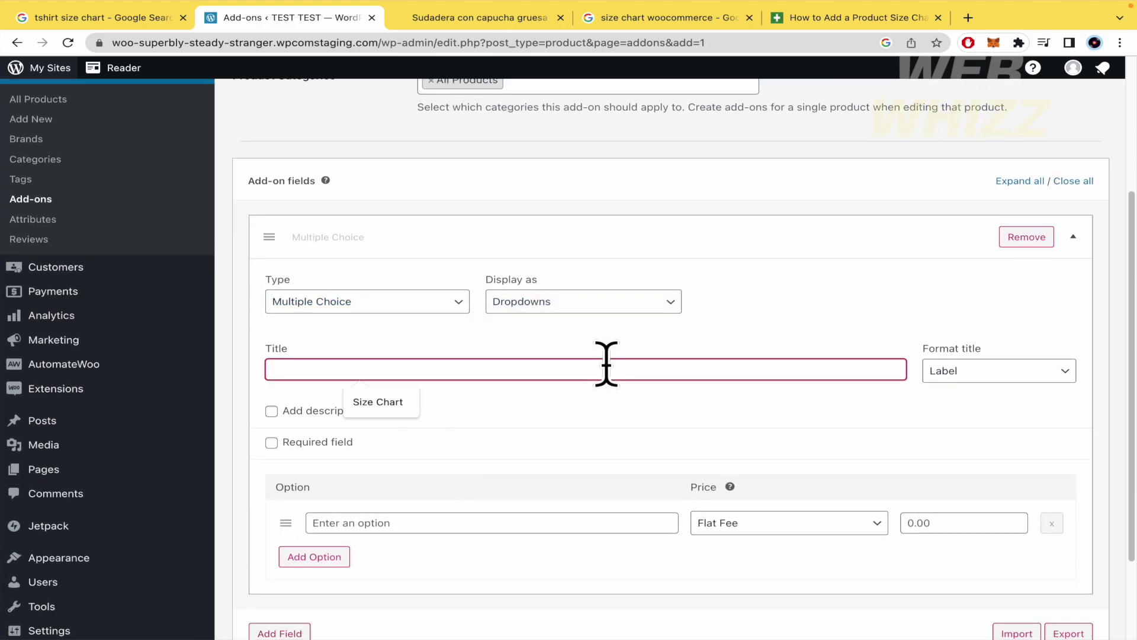
text(Size)
click(642, 441)
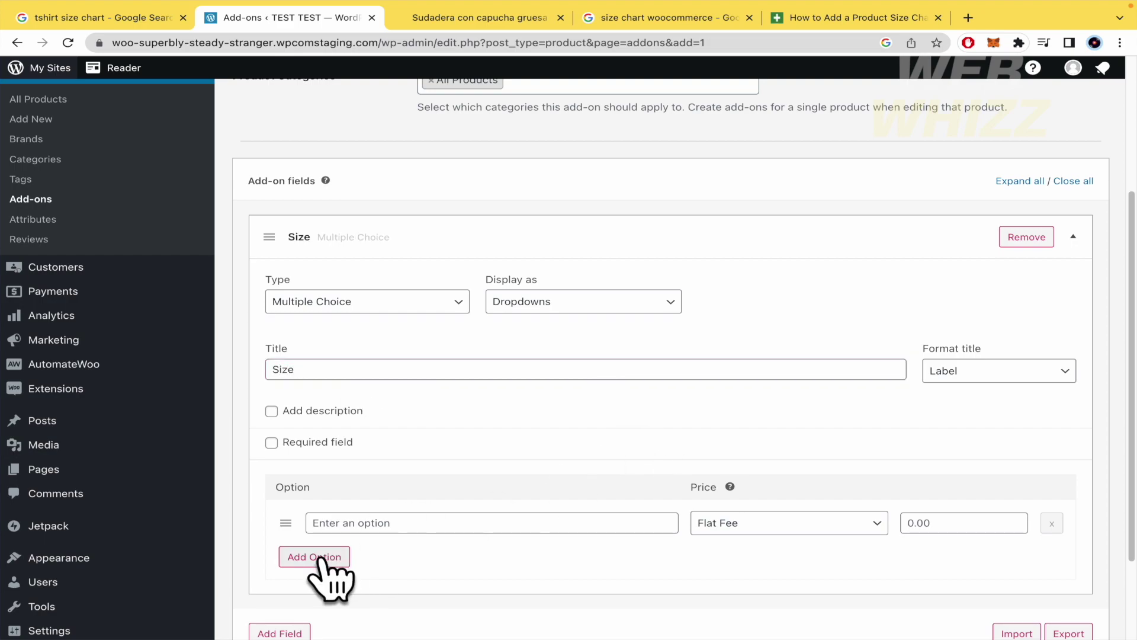
Create three option rows and enter Small and Medium as the size options.
click(315, 557)
click(315, 592)
scroll(384, 563, down, 2)
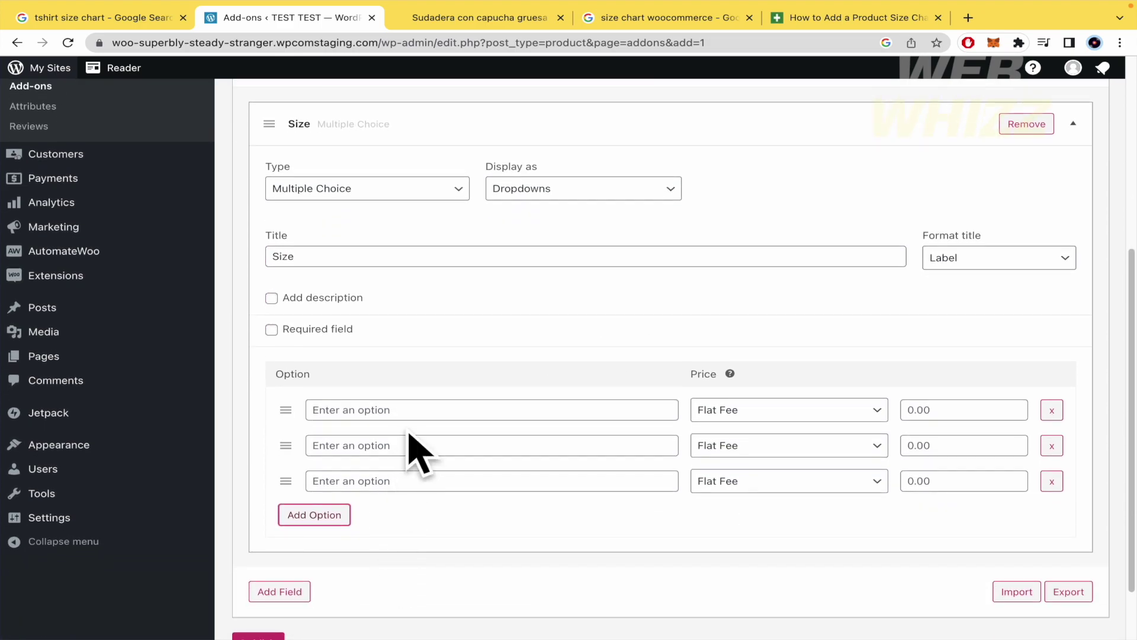
click(413, 409)
text(Small)
key(Tab)
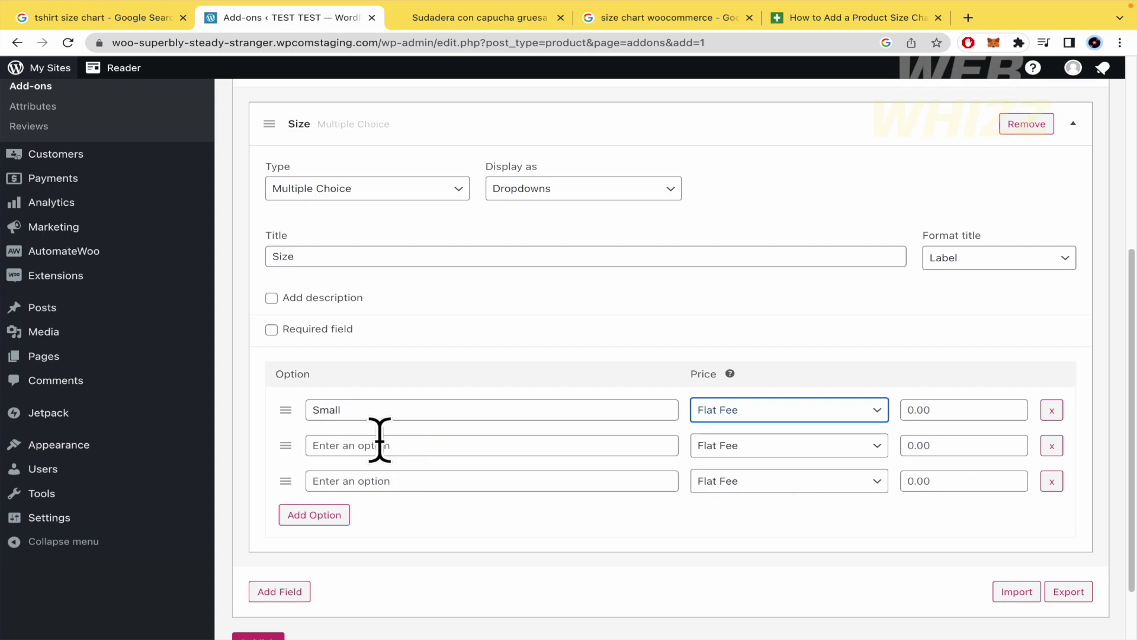
click(378, 444)
text(Medium)
click(396, 481)
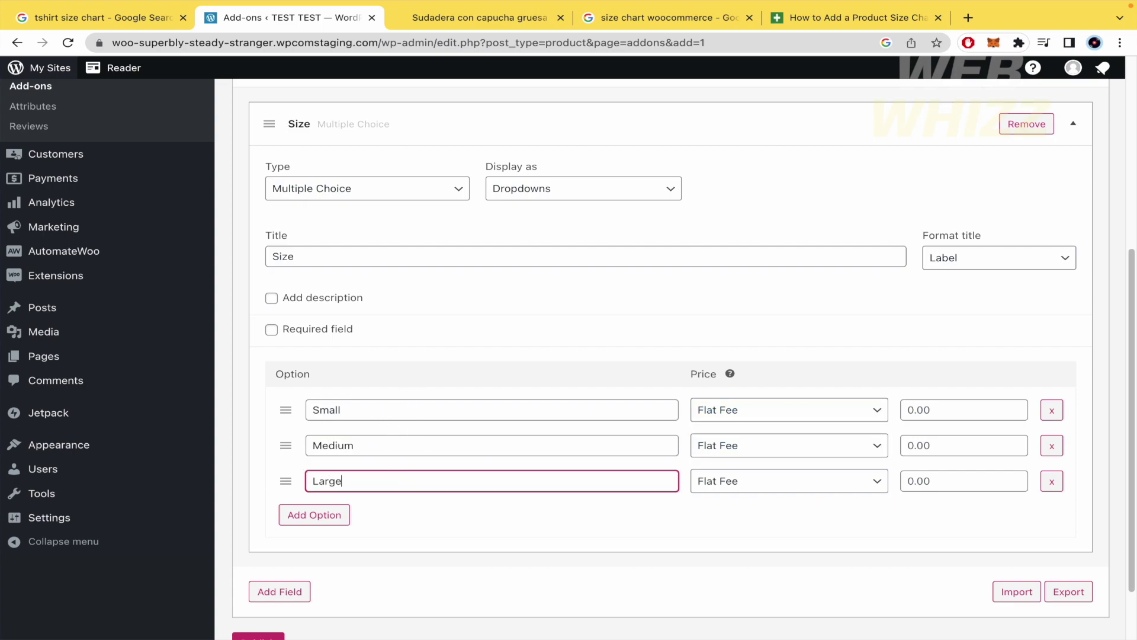
Keep Flat Fee as the price type for the Small option.
click(800, 420)
click(844, 499)
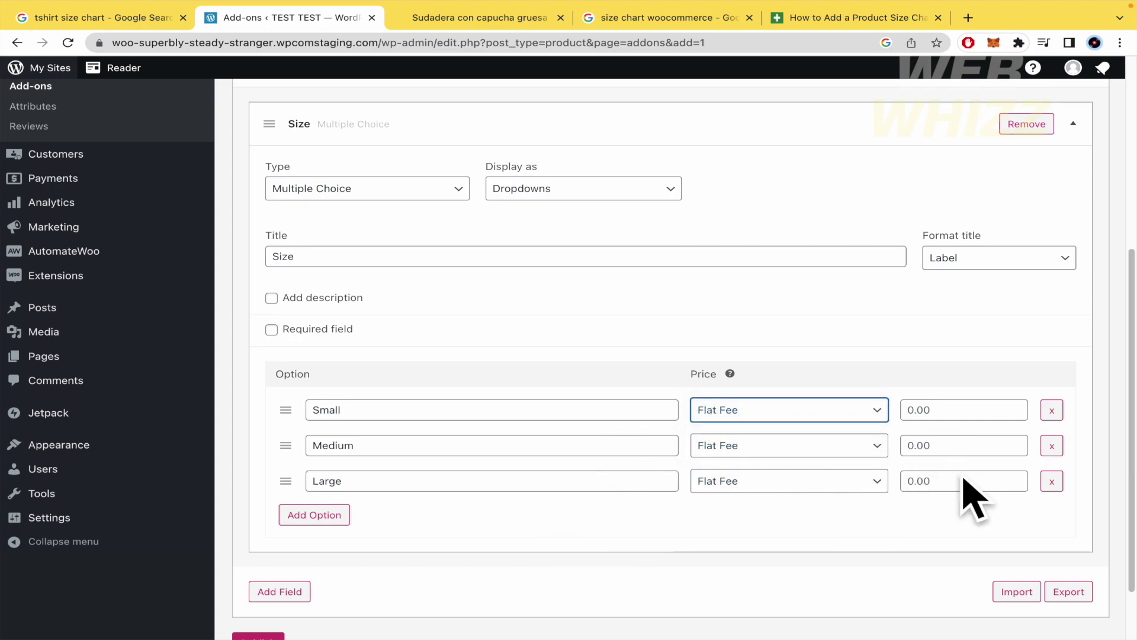
scroll(737, 548, up, 3)
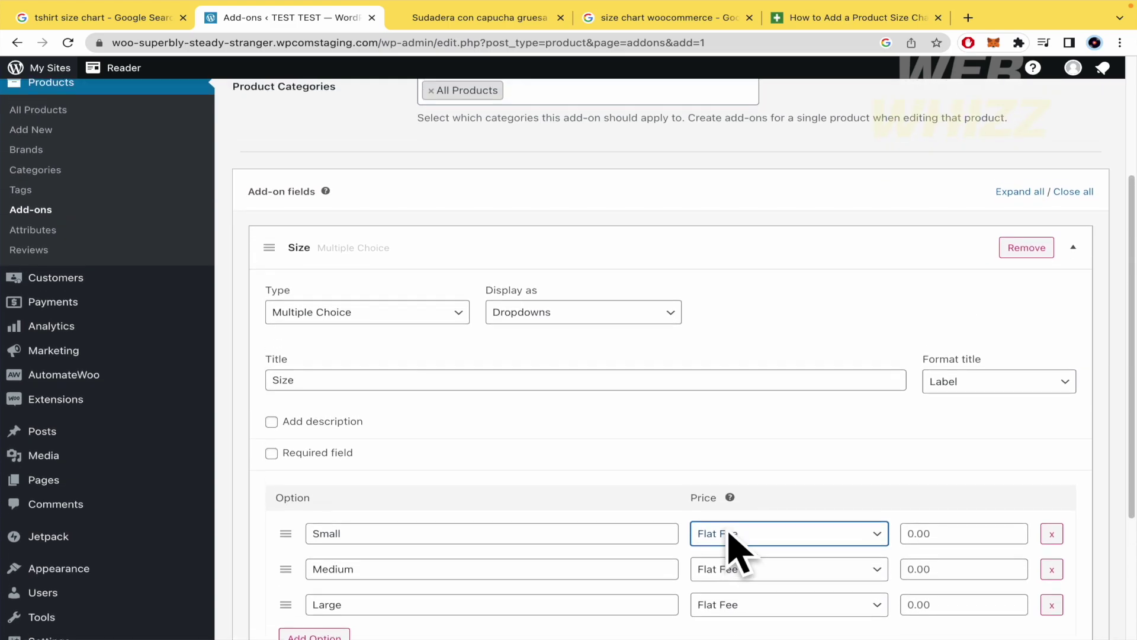
scroll(738, 554, up, 2)
scroll(737, 553, down, 5)
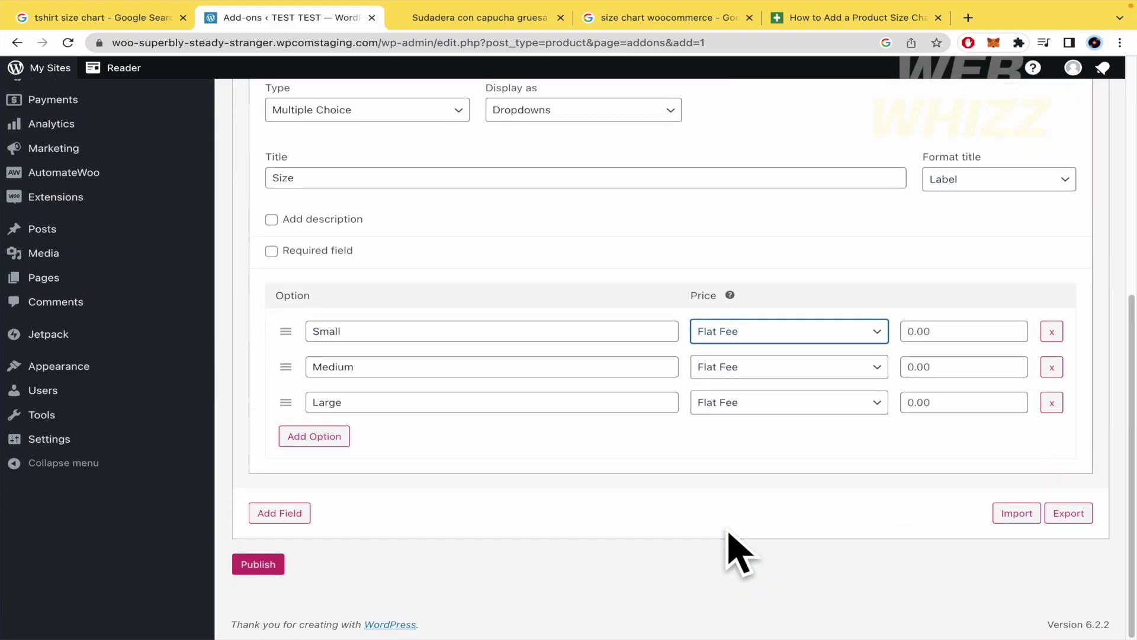
scroll(737, 554, up, 6)
scroll(738, 553, down, 6)
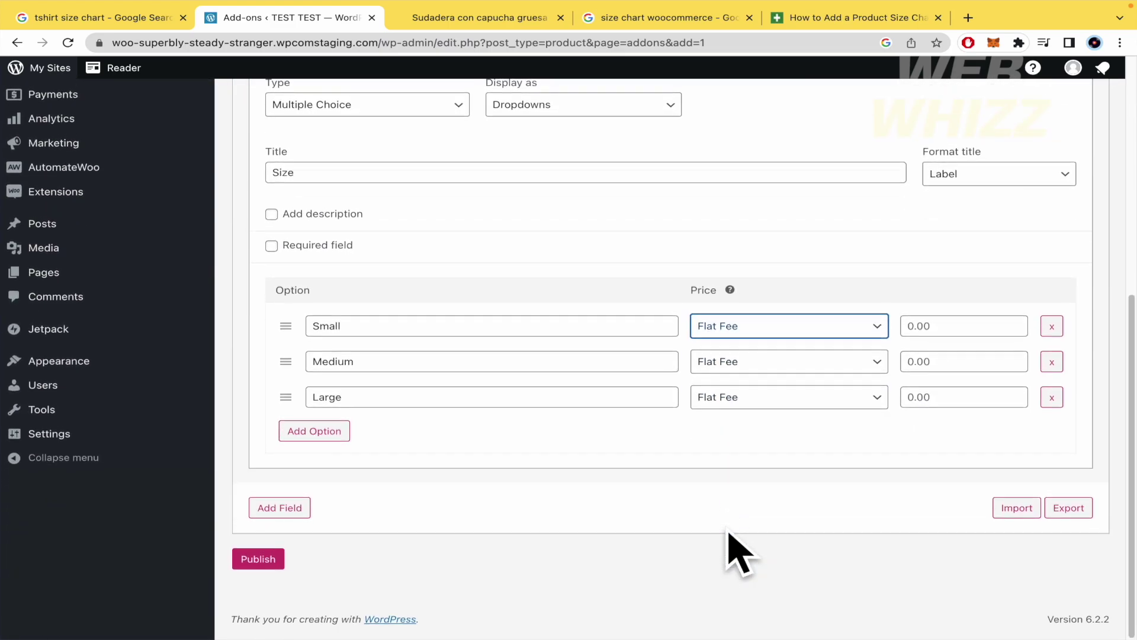
Publish the Size add-on and confirm Product Categories still shows All Products.
click(260, 567)
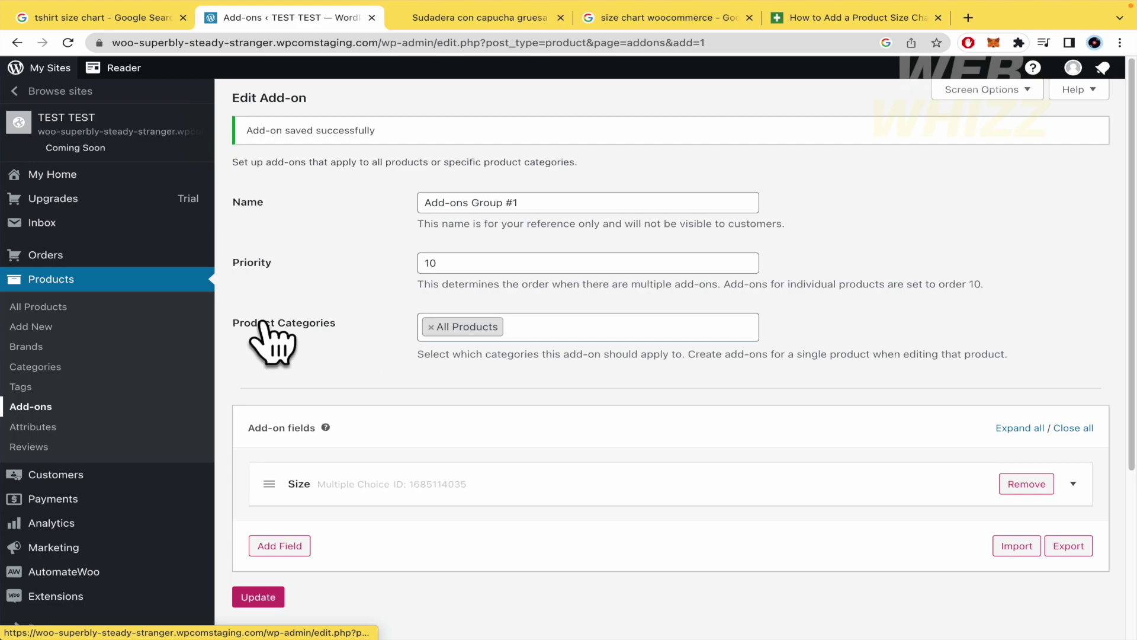
click(568, 321)
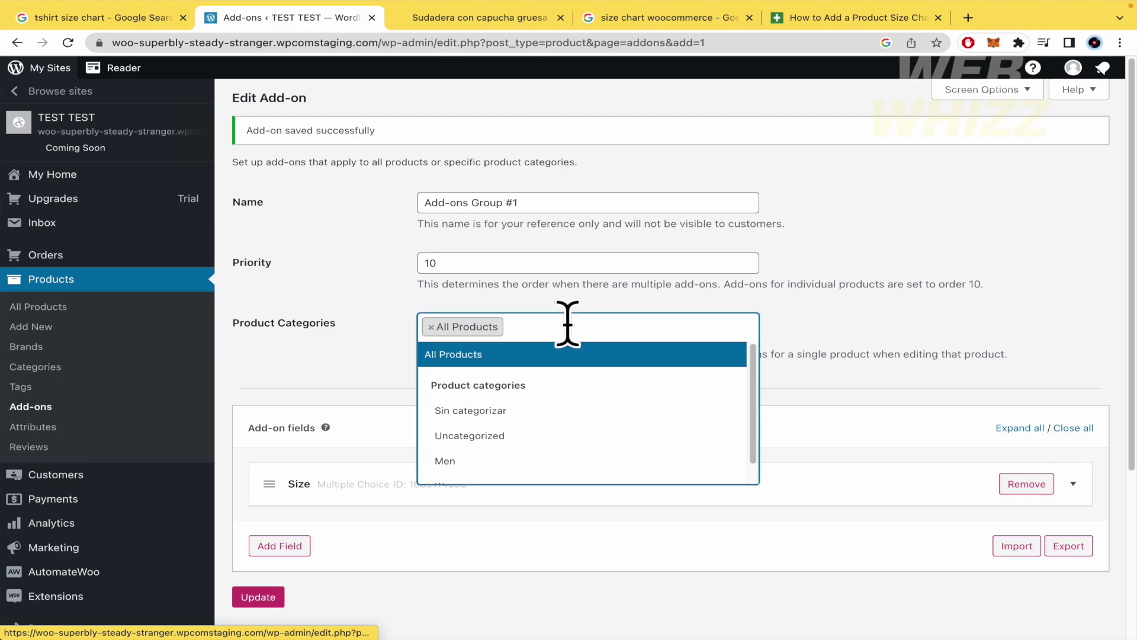
click(396, 358)
Reload the red hoodie's product page so the new Size add-on appears.
click(438, 18)
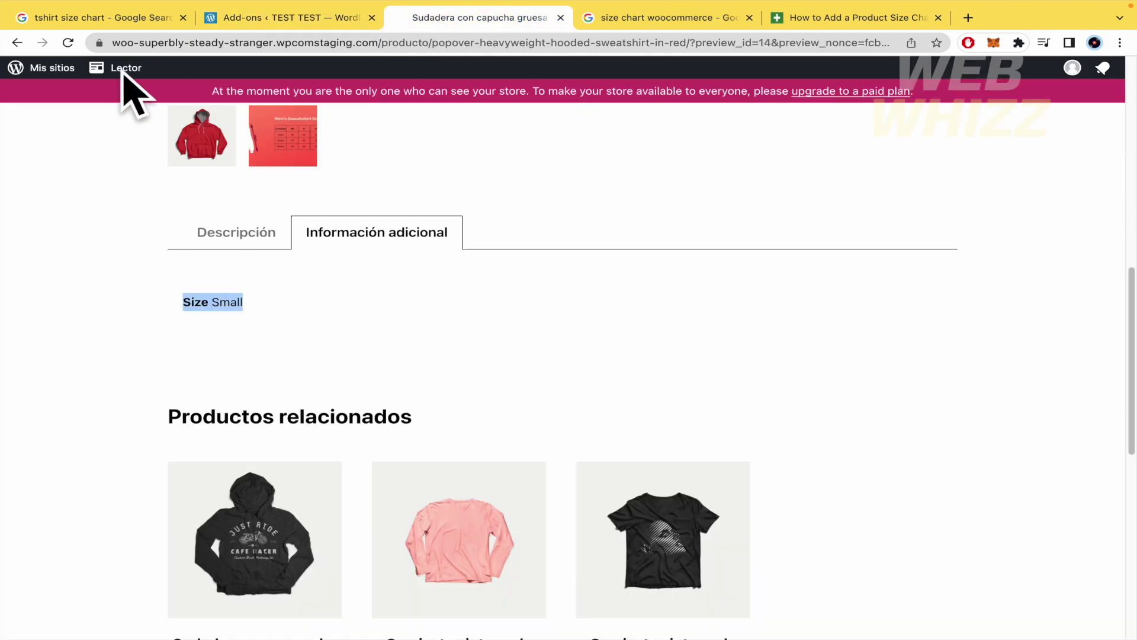
click(68, 43)
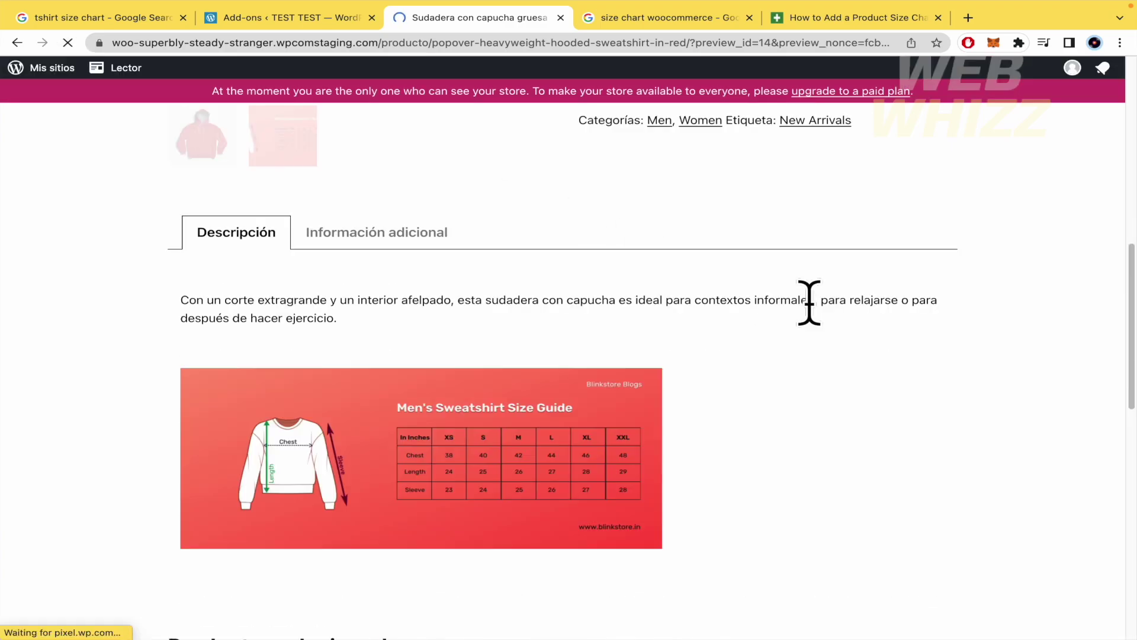
scroll(821, 326, down, 4)
scroll(818, 322, up, 4)
scroll(680, 459, down, 2)
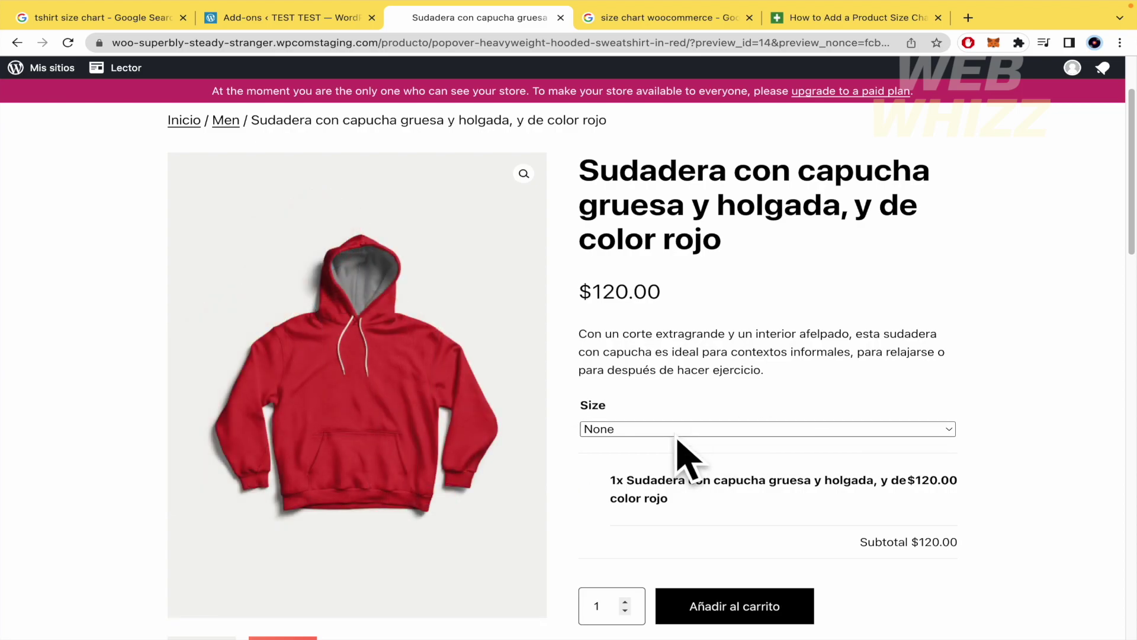
Pick Small, then Medium, then Large from the hoodie's Size dropdown.
click(594, 432)
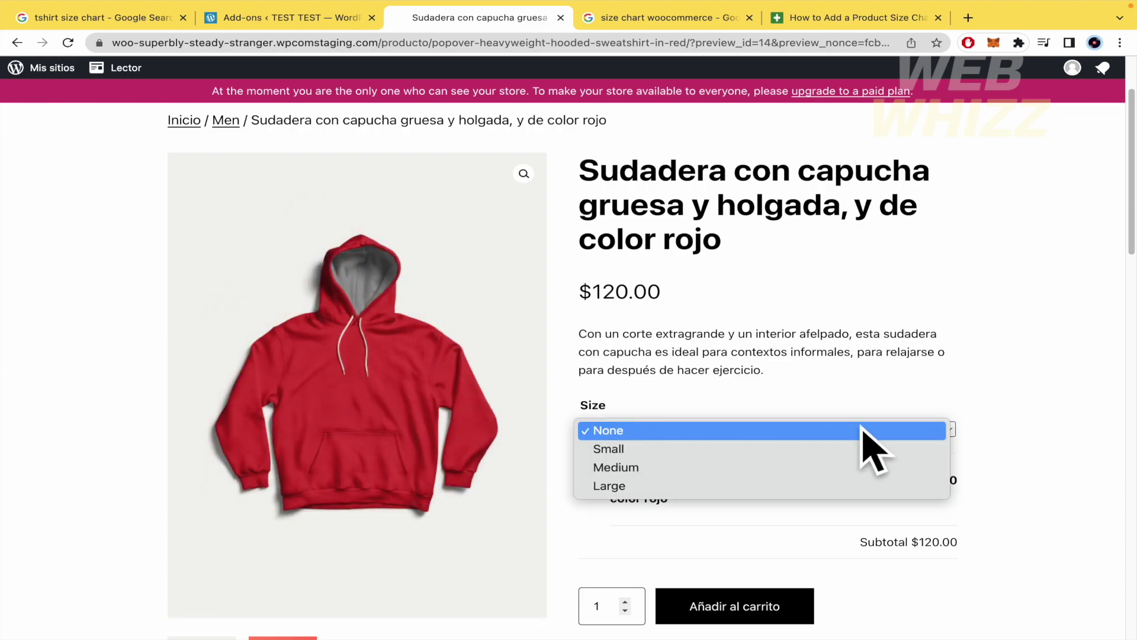
click(853, 449)
scroll(859, 435, down, 1)
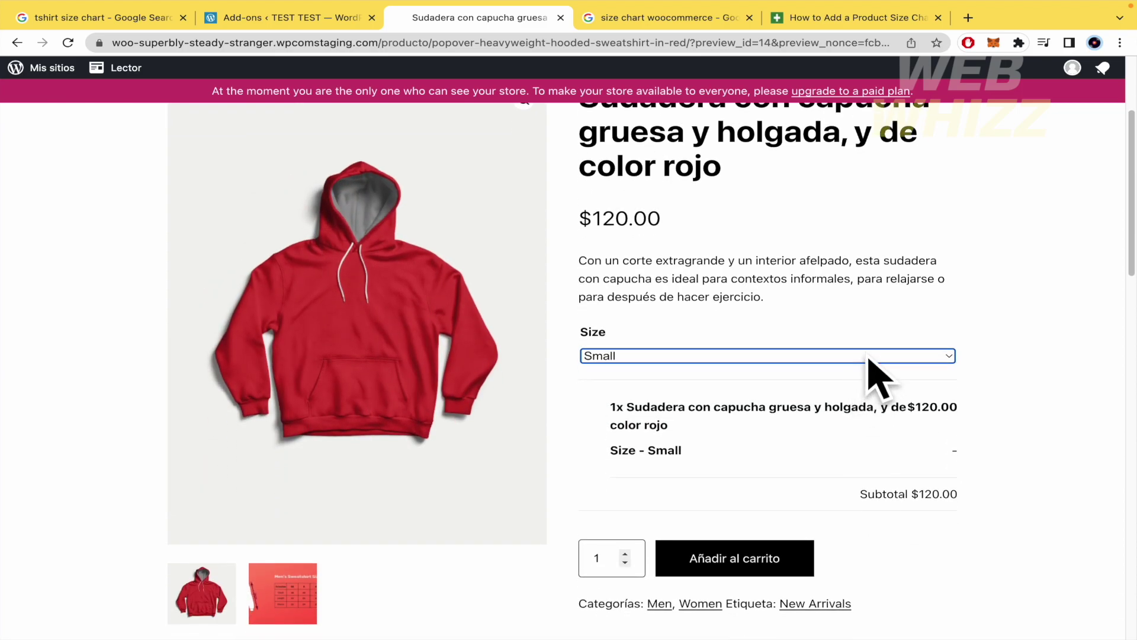
click(865, 358)
click(865, 375)
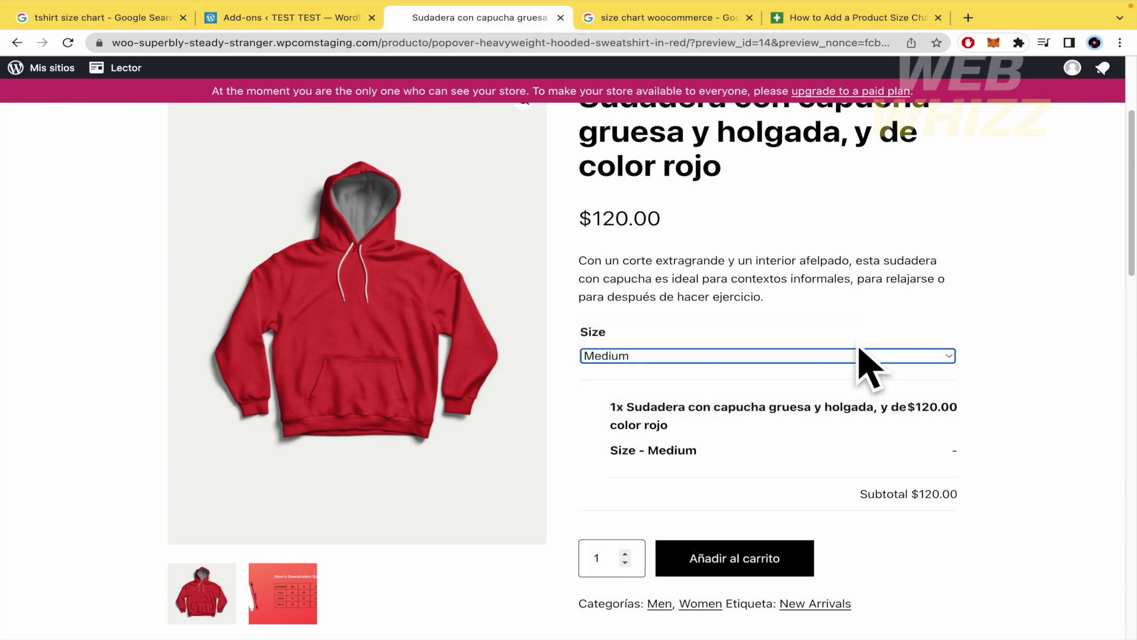
click(842, 357)
click(832, 374)
scroll(734, 498, down, 1)
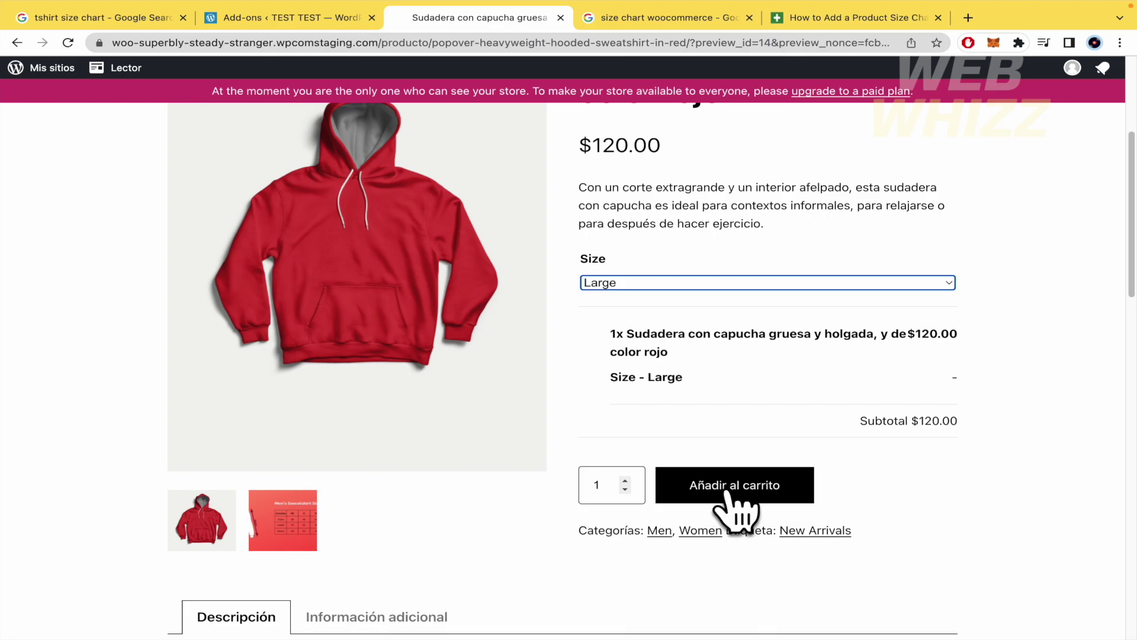
scroll(766, 385, up, 3)
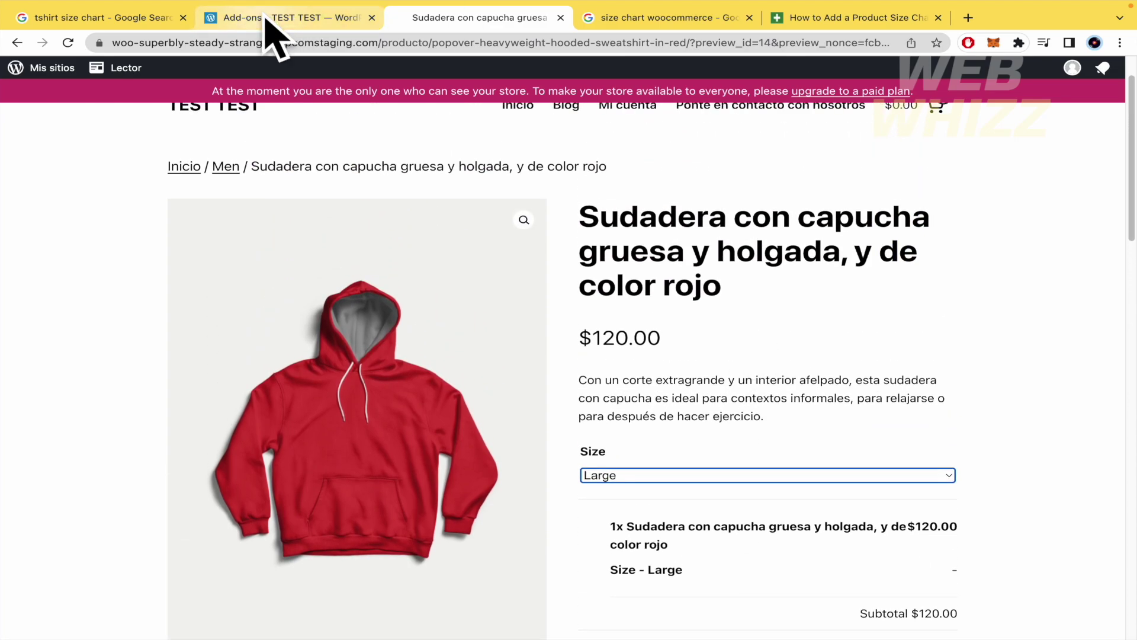
Return to the Add-ons Group #1 editor and scroll through the page and sidebar menu.
click(272, 17)
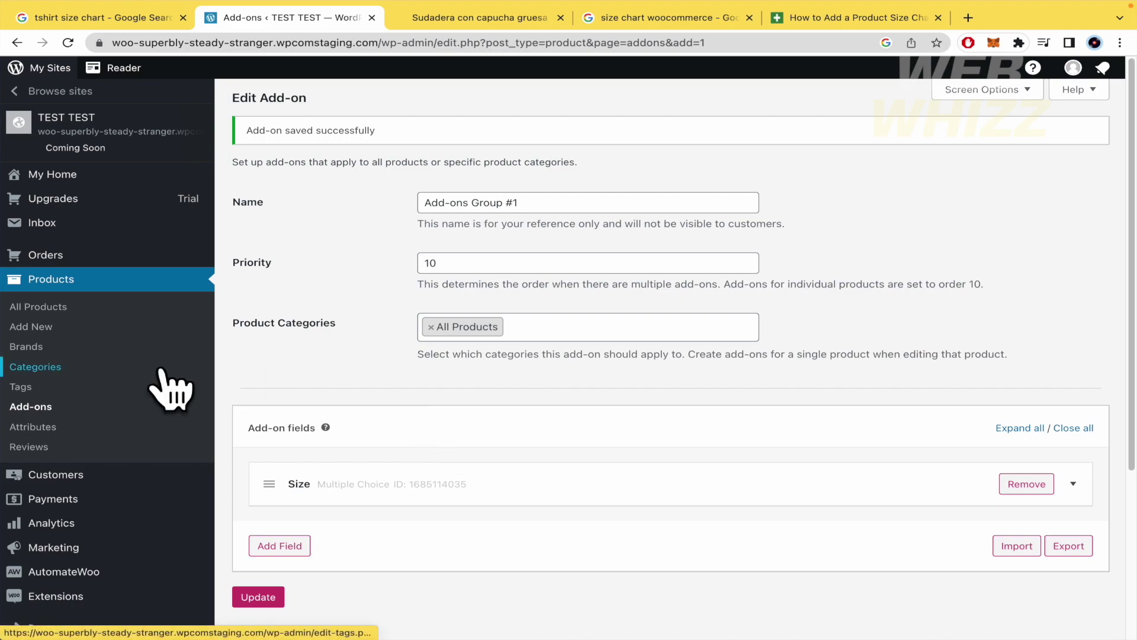
scroll(171, 389, down, 4)
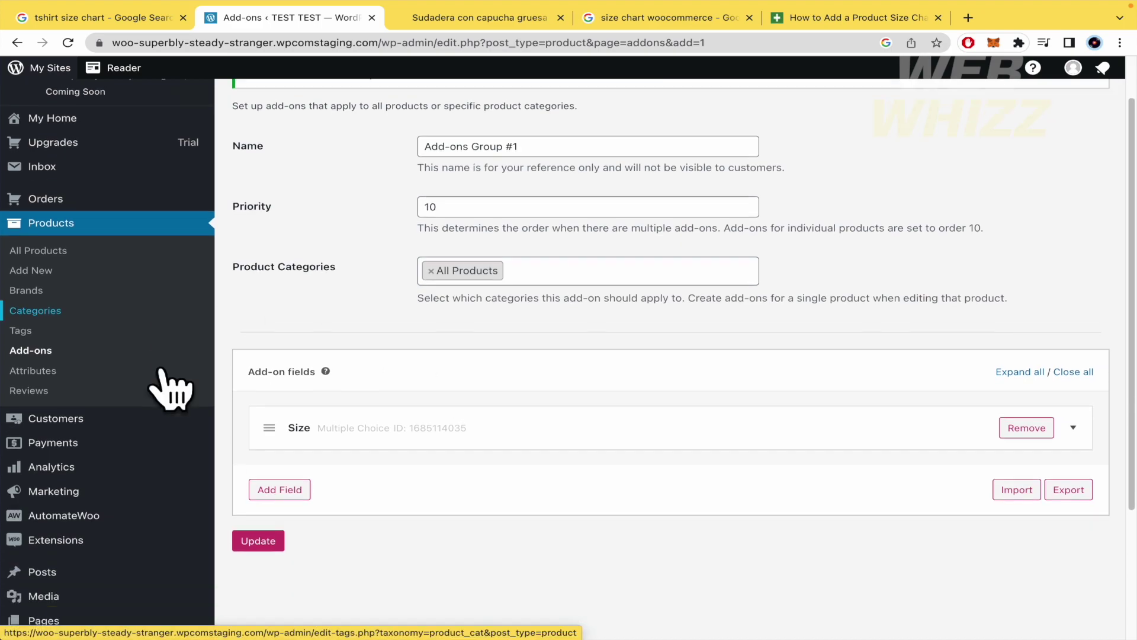
scroll(269, 459, up, 4)
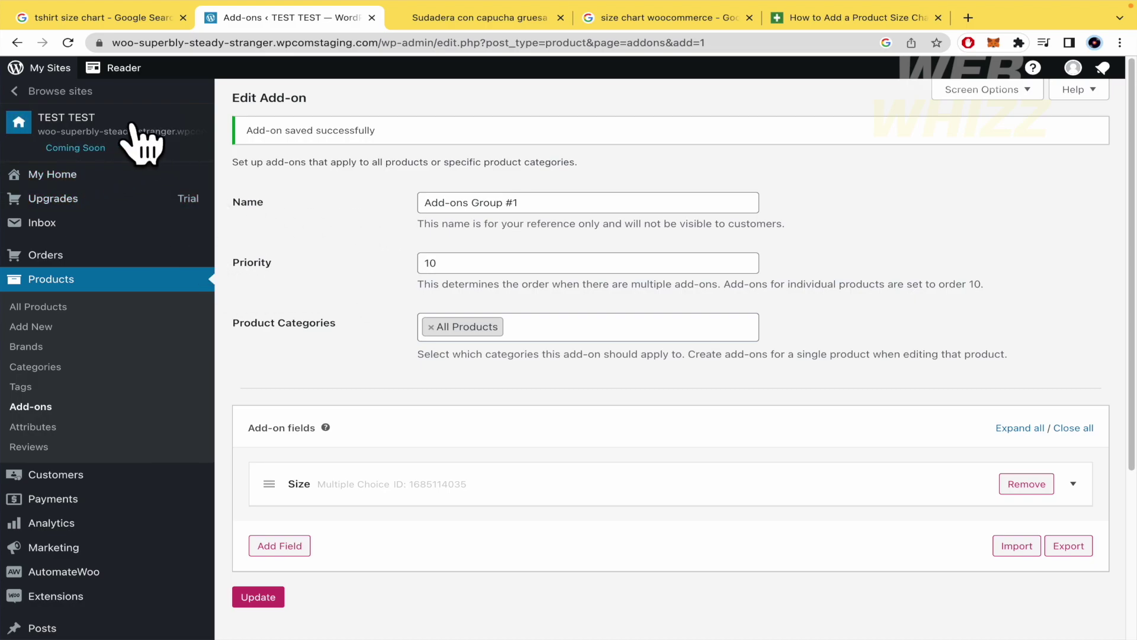
scroll(122, 431, down, 5)
scroll(122, 439, up, 1)
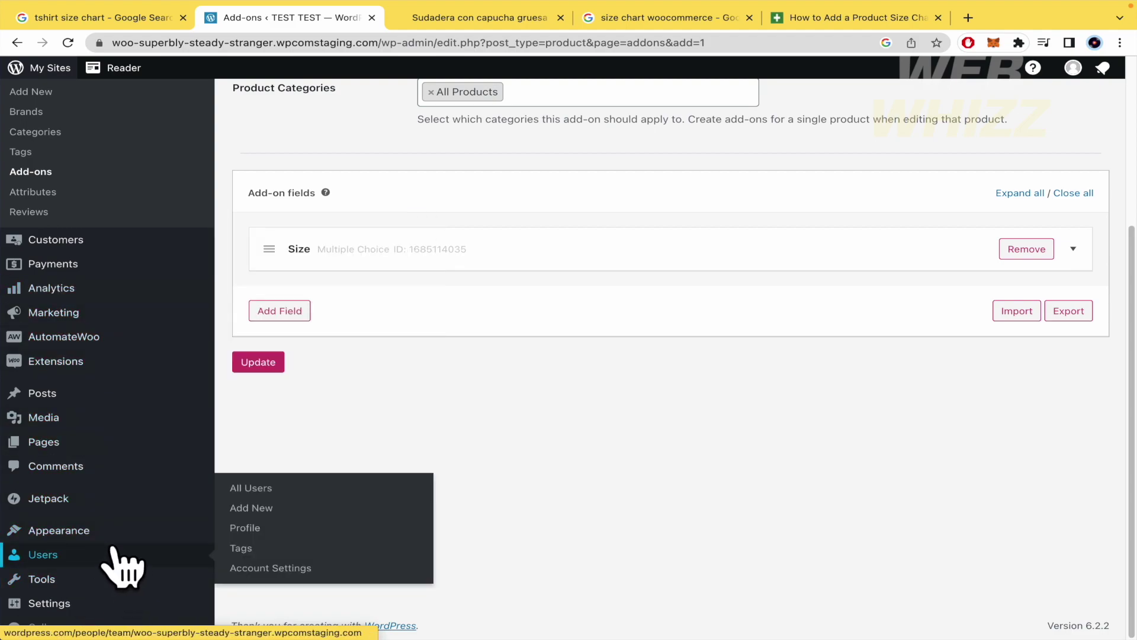
mouse_move(112, 534)
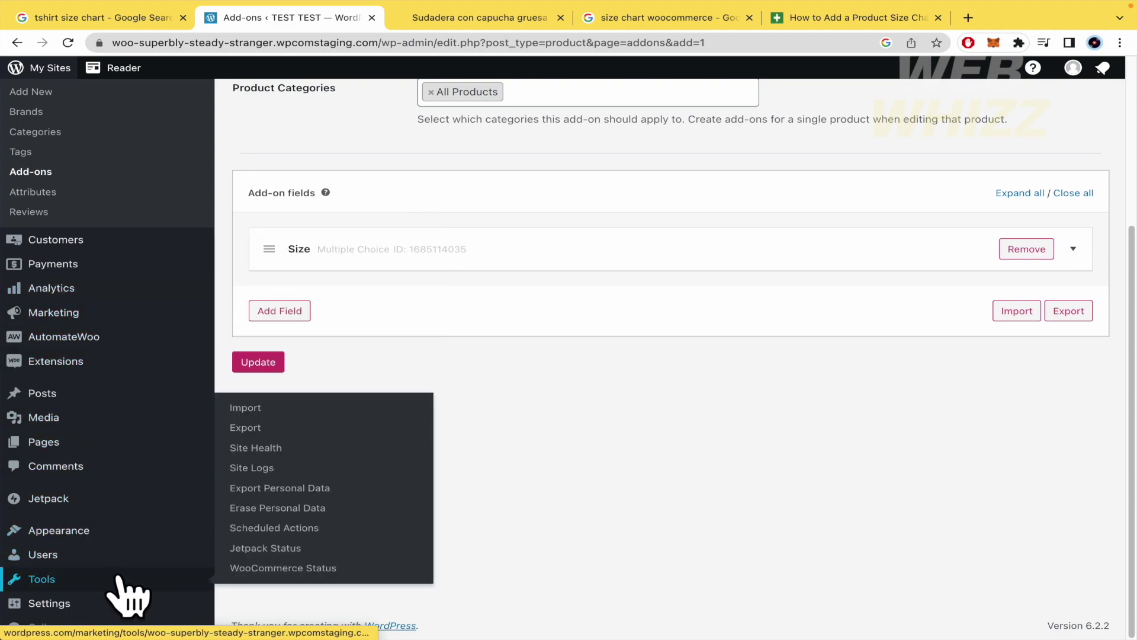
scroll(132, 284, up, 4)
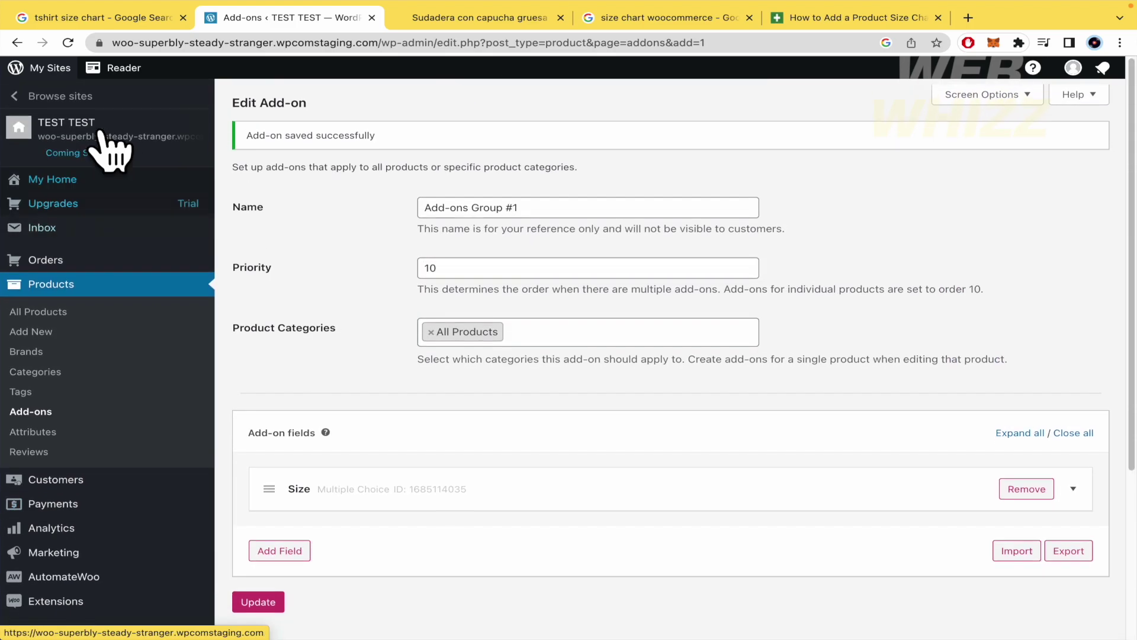
Go from the TEST TEST store via My Sites to the TEST 2 site's My Home dashboard.
click(155, 130)
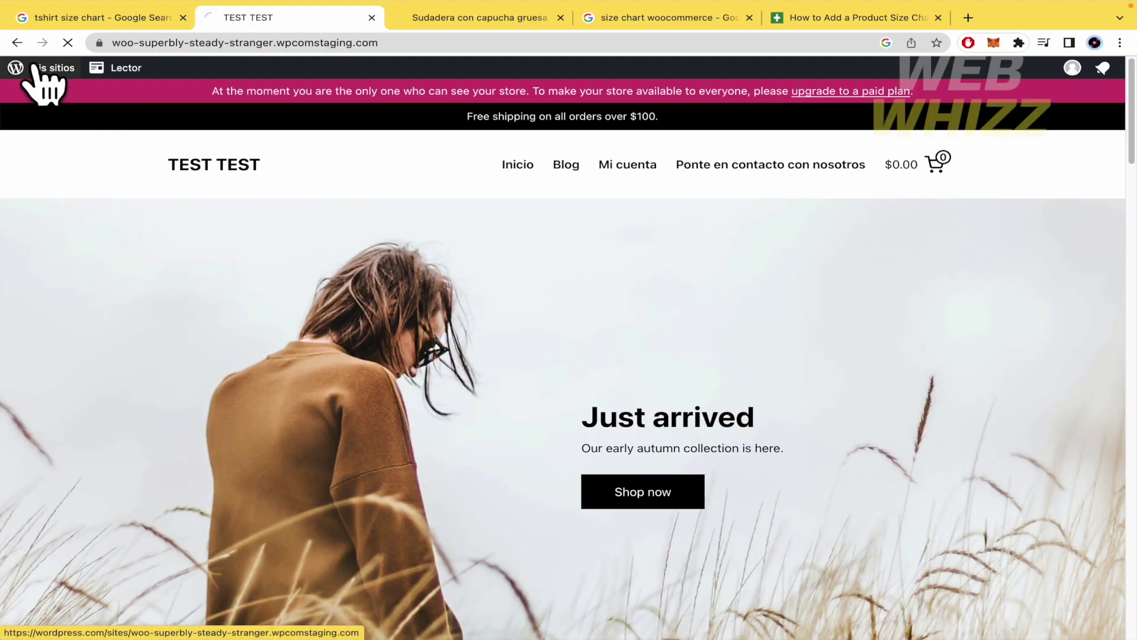
click(34, 66)
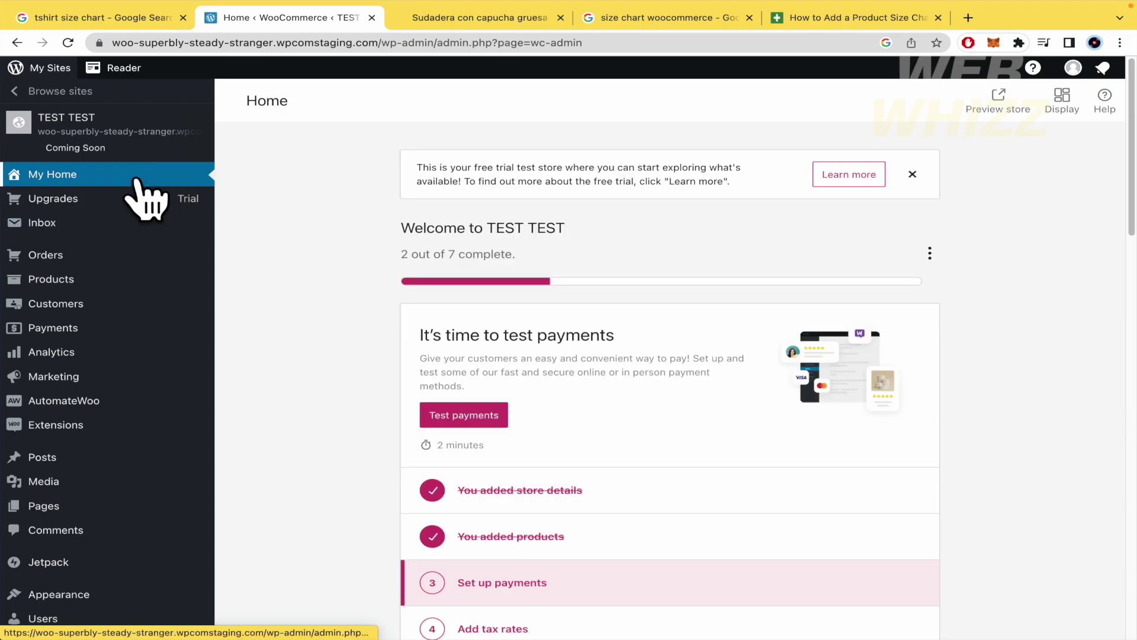
click(74, 93)
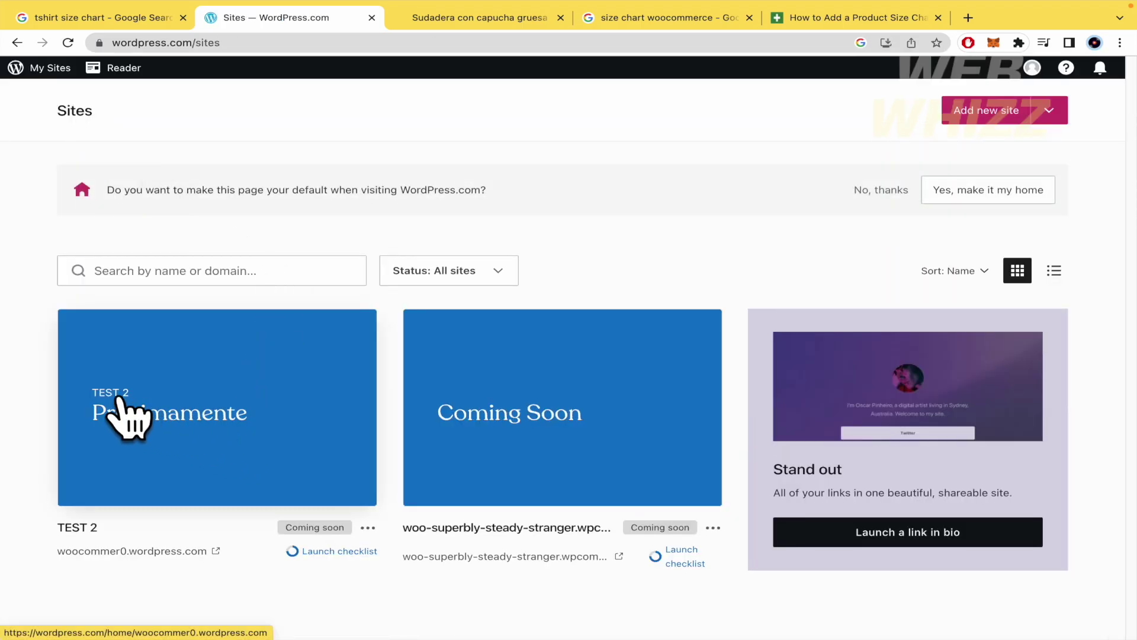
click(118, 398)
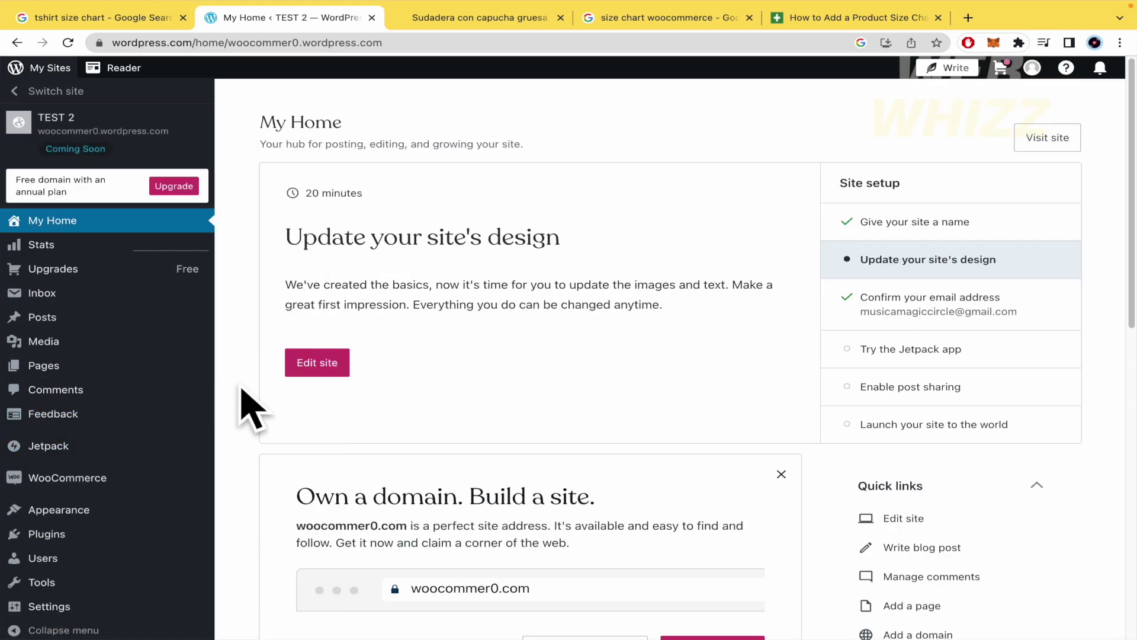
scroll(127, 403, down, 8)
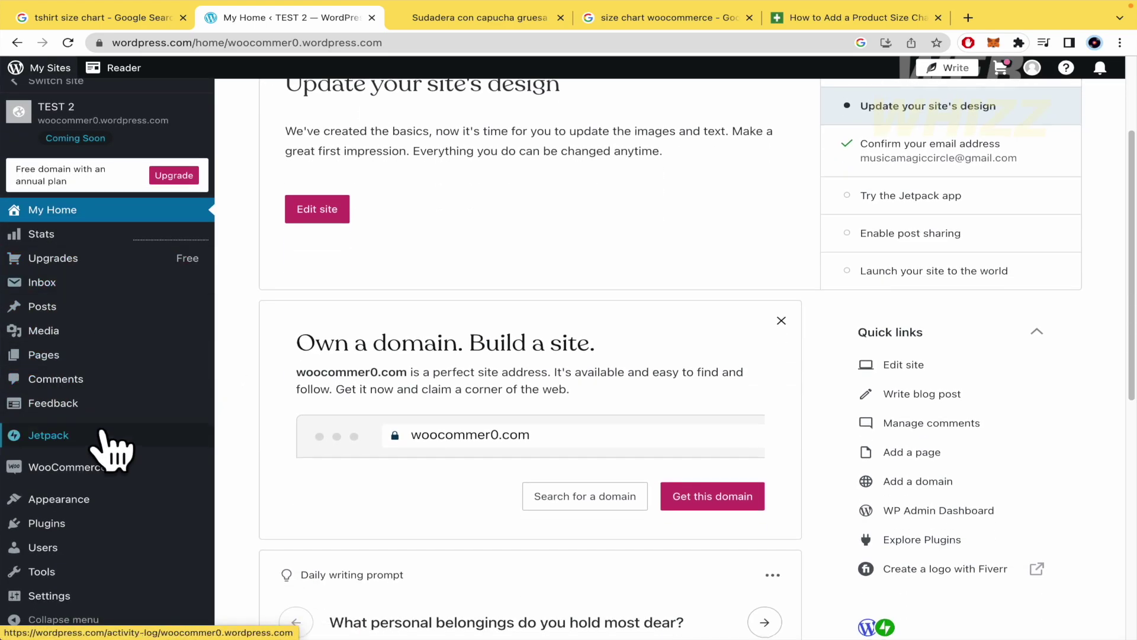
Open TEST 2's Plugins page, start the Business plan upgrade, then swipe back to Plugins.
mouse_move(102, 435)
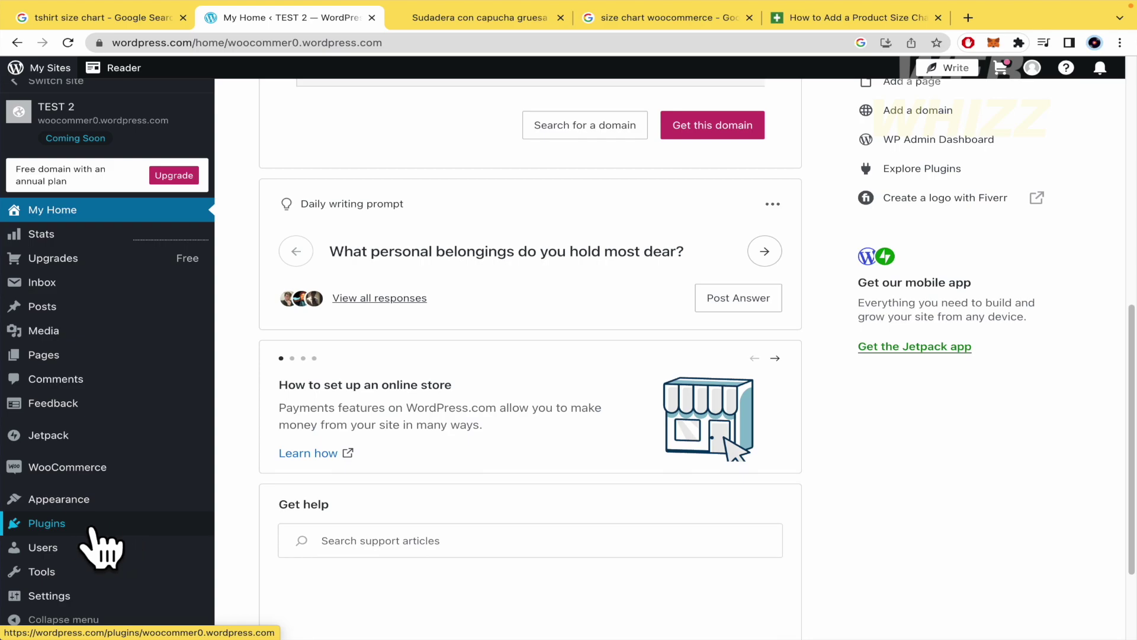
click(93, 529)
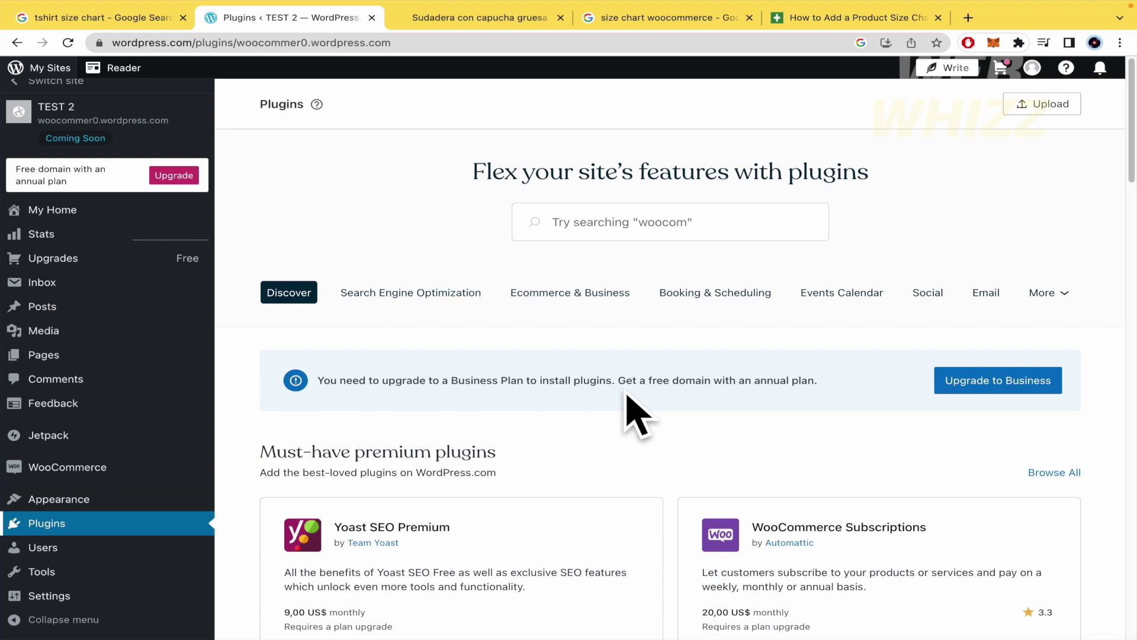
click(1012, 385)
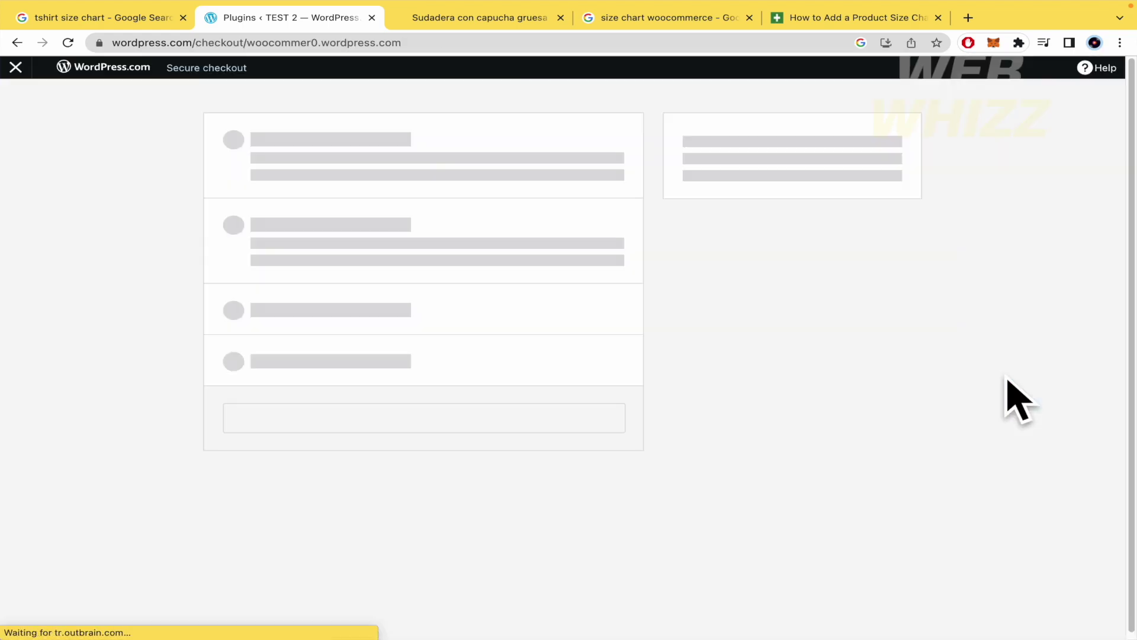
scroll(622, 343, down, 2)
scroll(618, 441, up, 2)
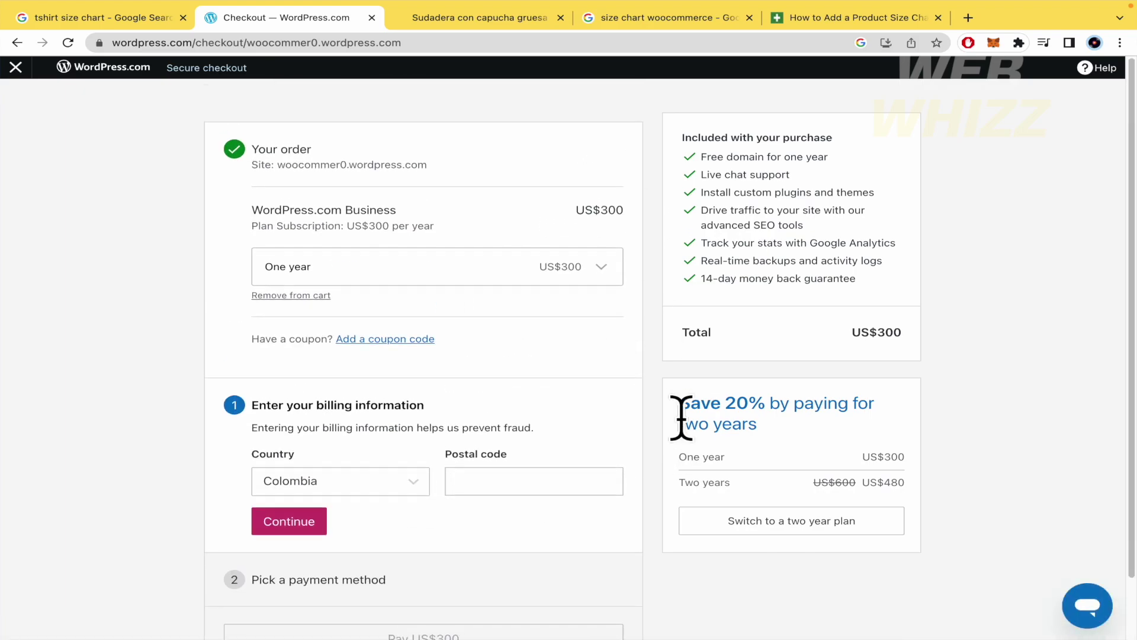
scroll(627, 401, left, 5)
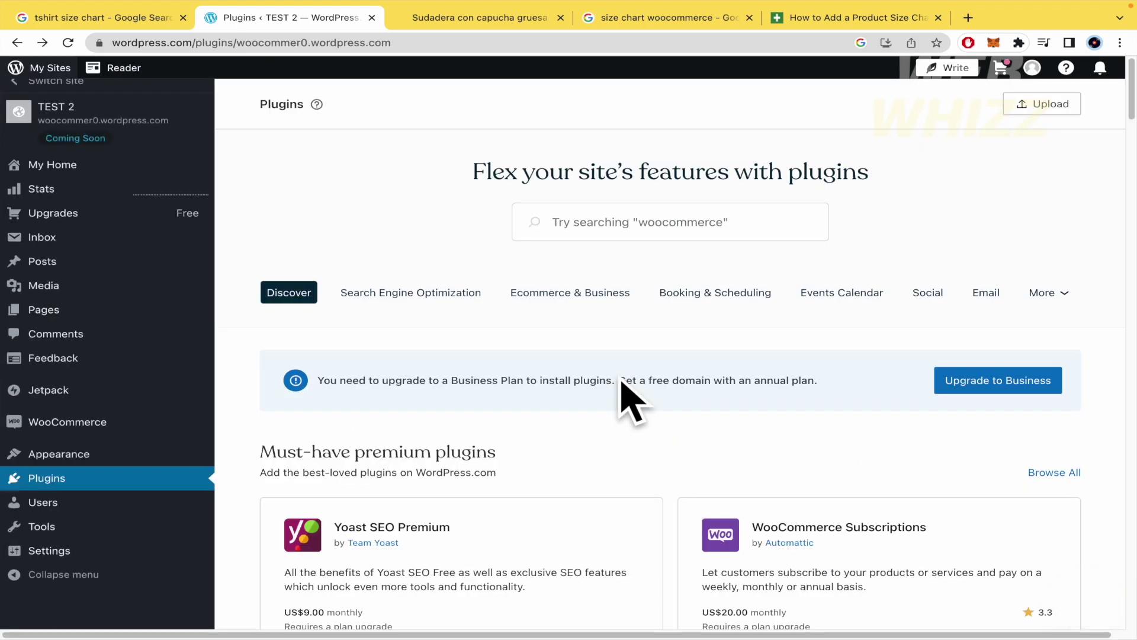
Search plugins for 'size chart' and open theDotstore's Product Size Charts Plugin for WooCommerce.
text(size chart)
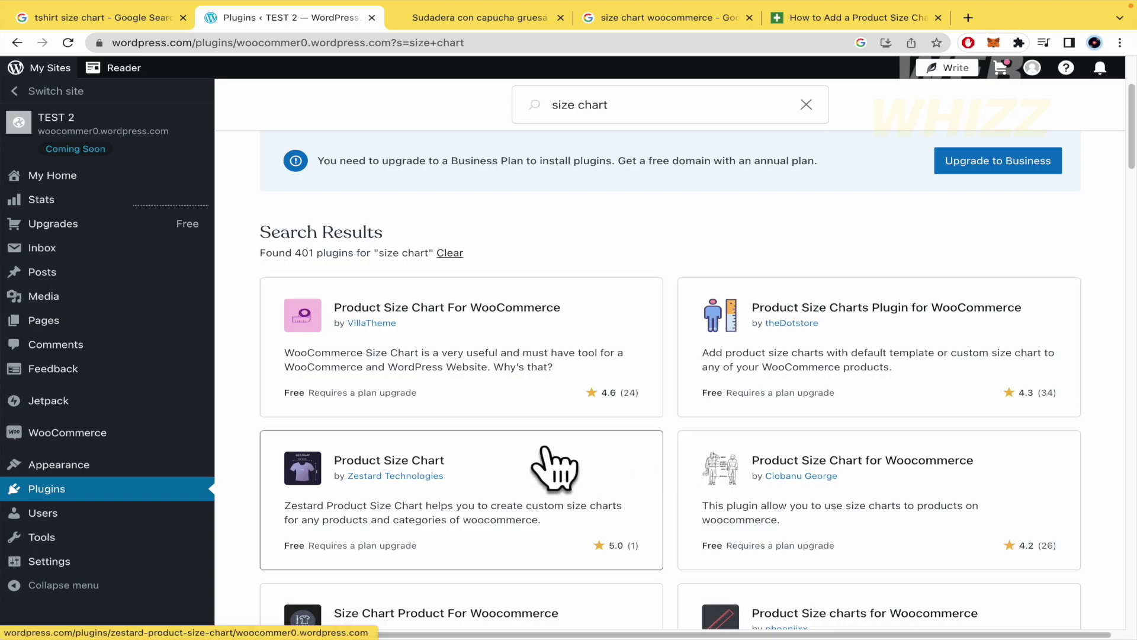
scroll(610, 551, down, 1)
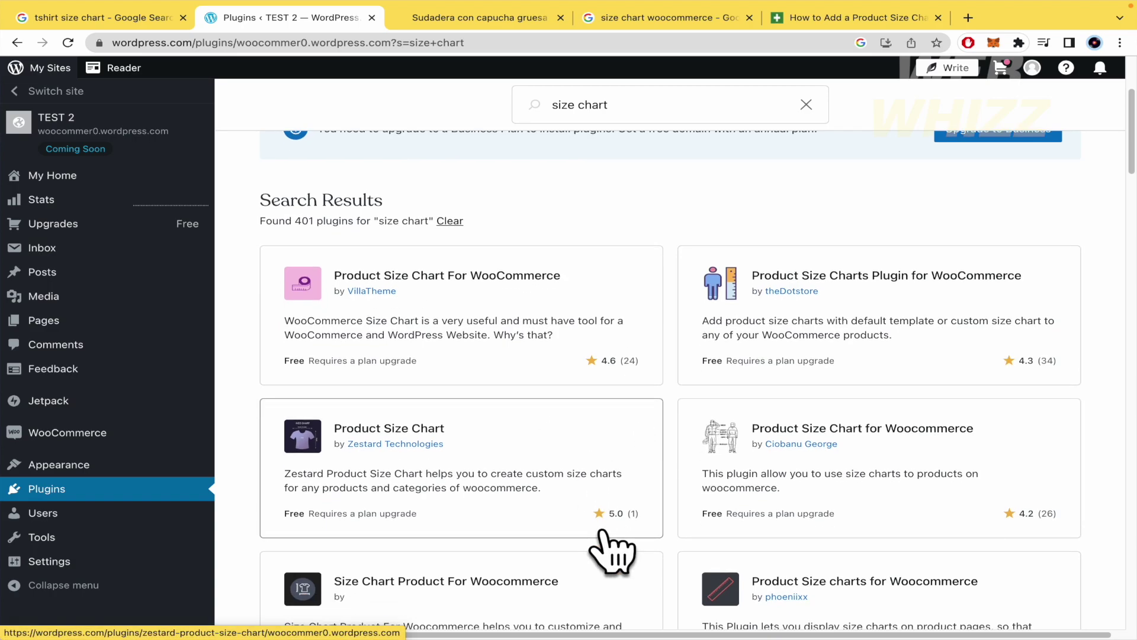
scroll(607, 537, down, 5)
scroll(604, 521, up, 4)
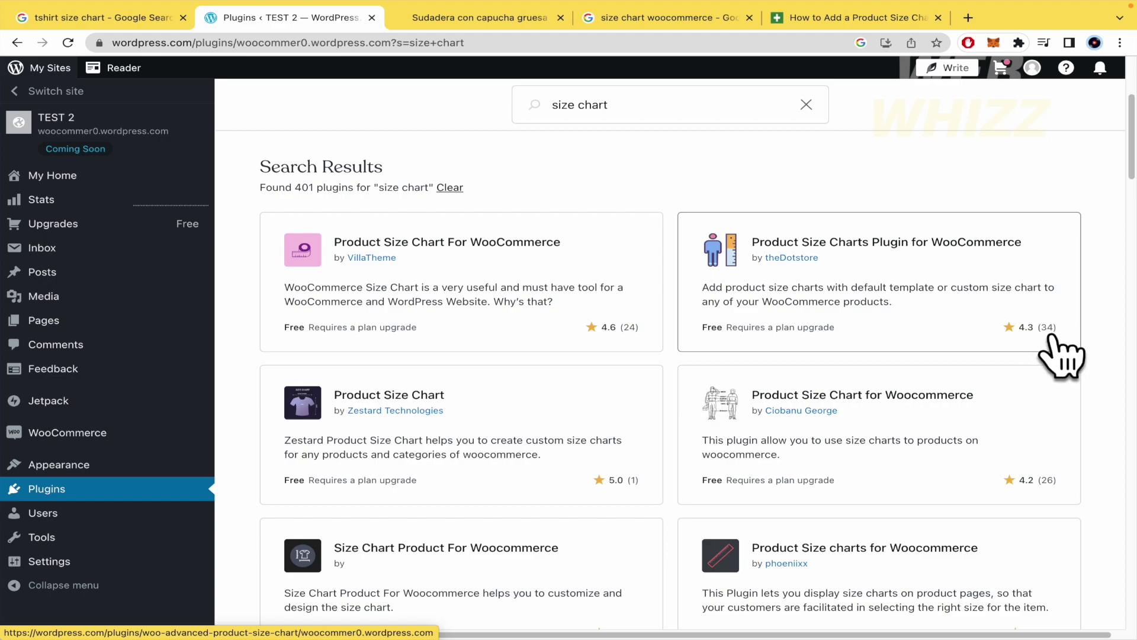
click(911, 294)
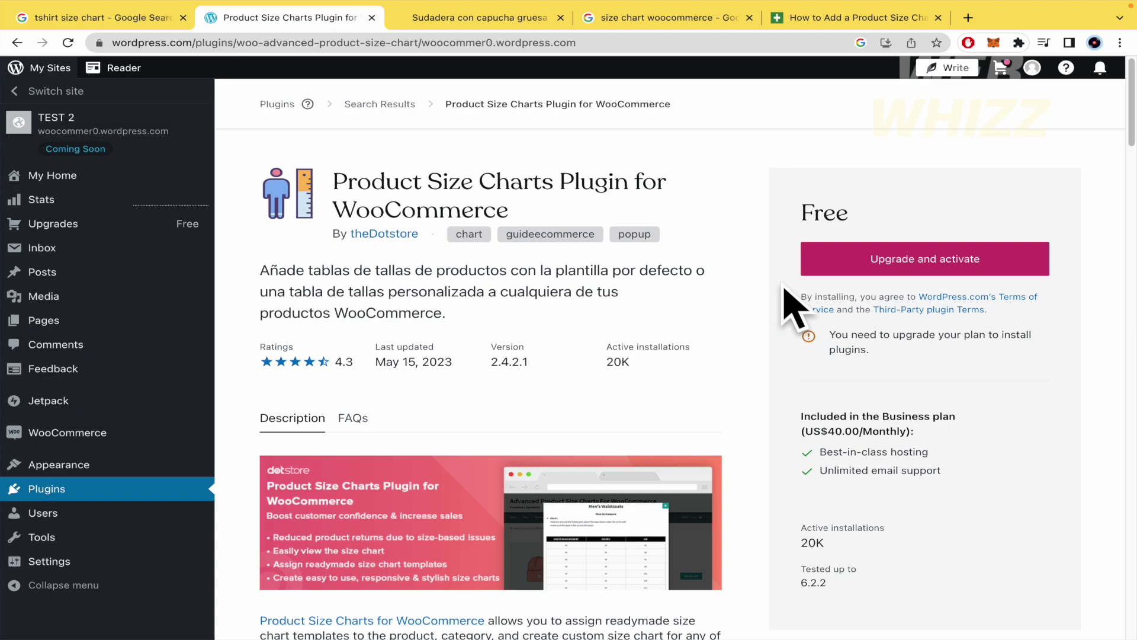
scroll(754, 424, down, 3)
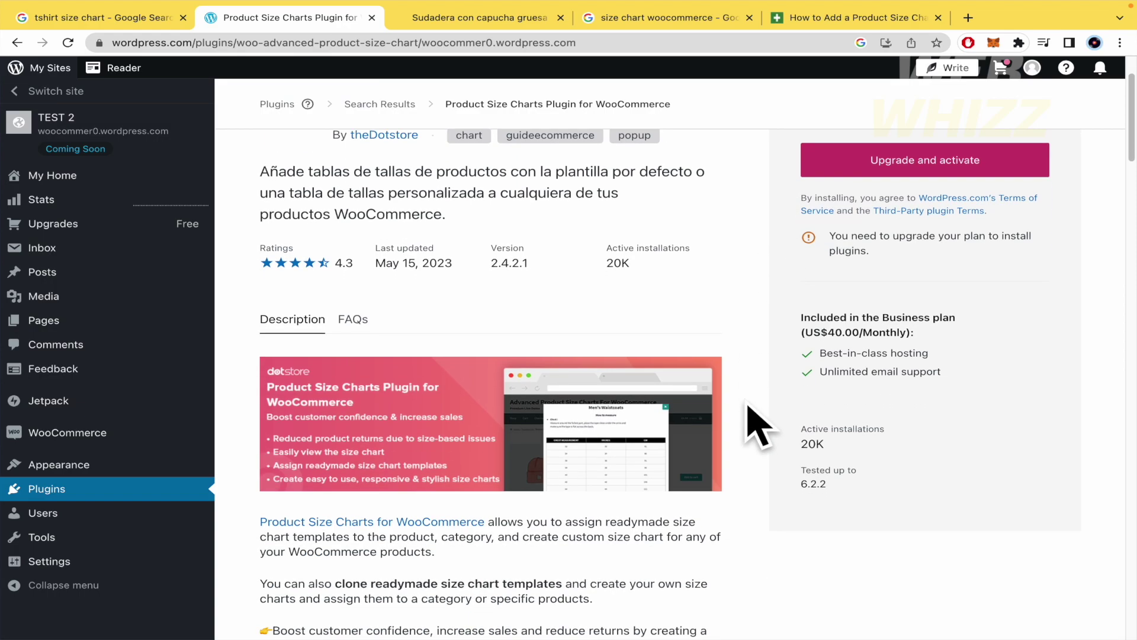
click(498, 20)
scroll(758, 408, down, 5)
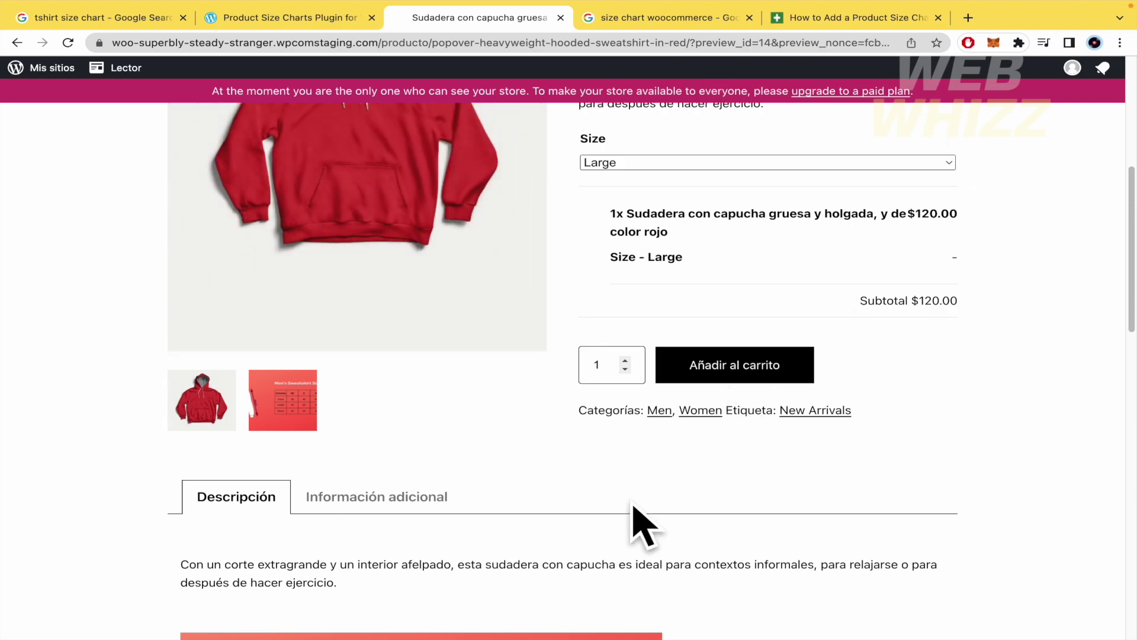
scroll(589, 504, down, 3)
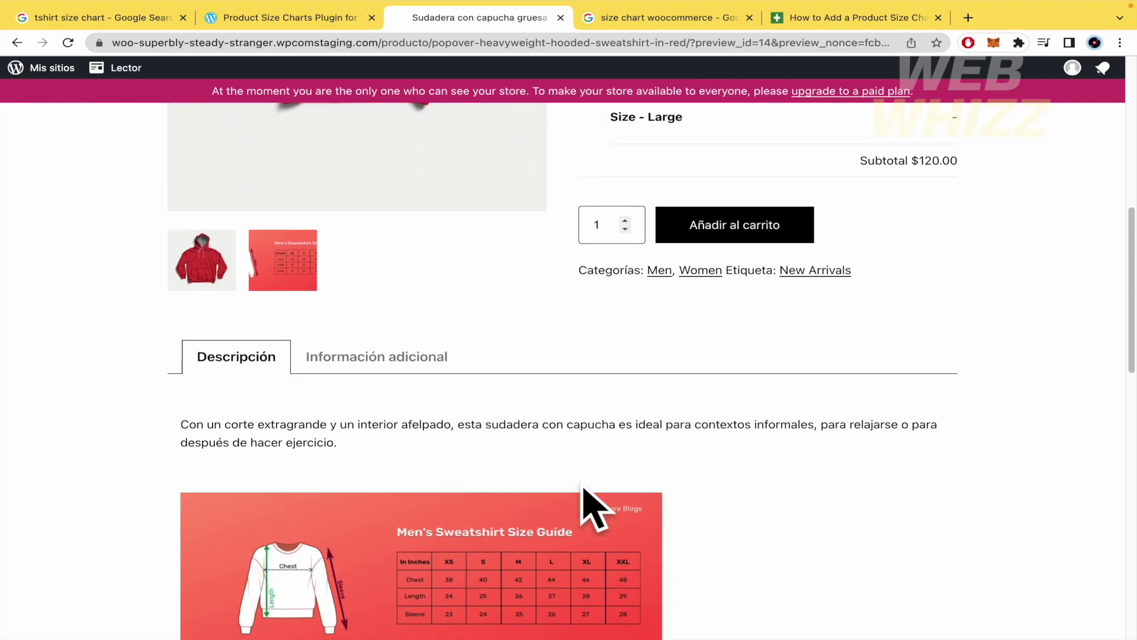
scroll(583, 489, down, 2)
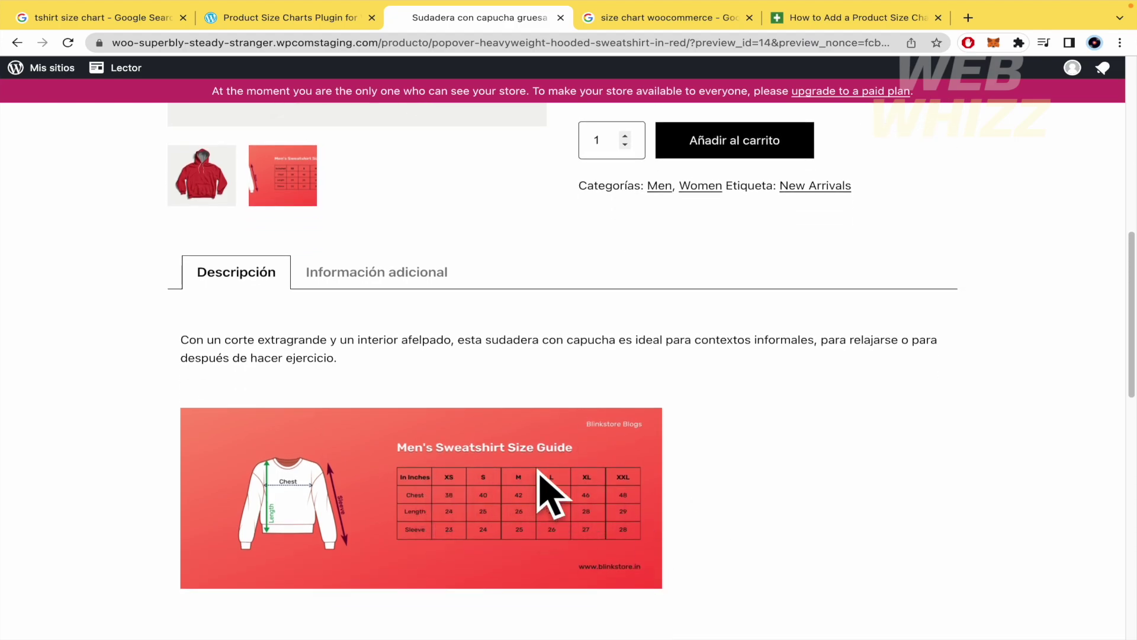
right_click(475, 487)
scroll(403, 468, up, 5)
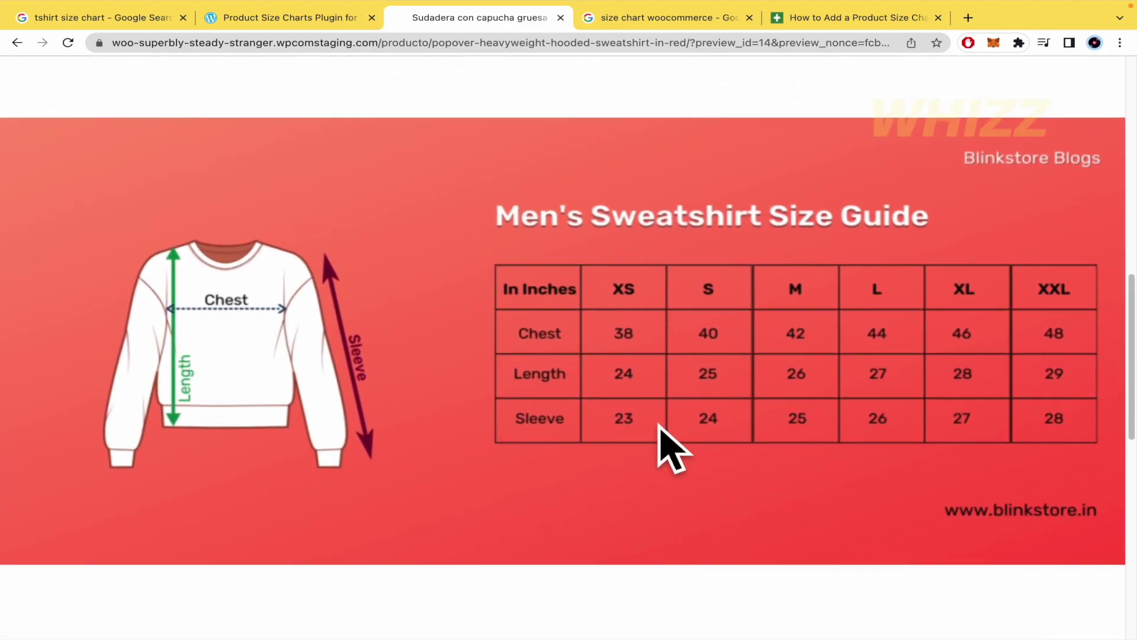
scroll(635, 465, down, 5)
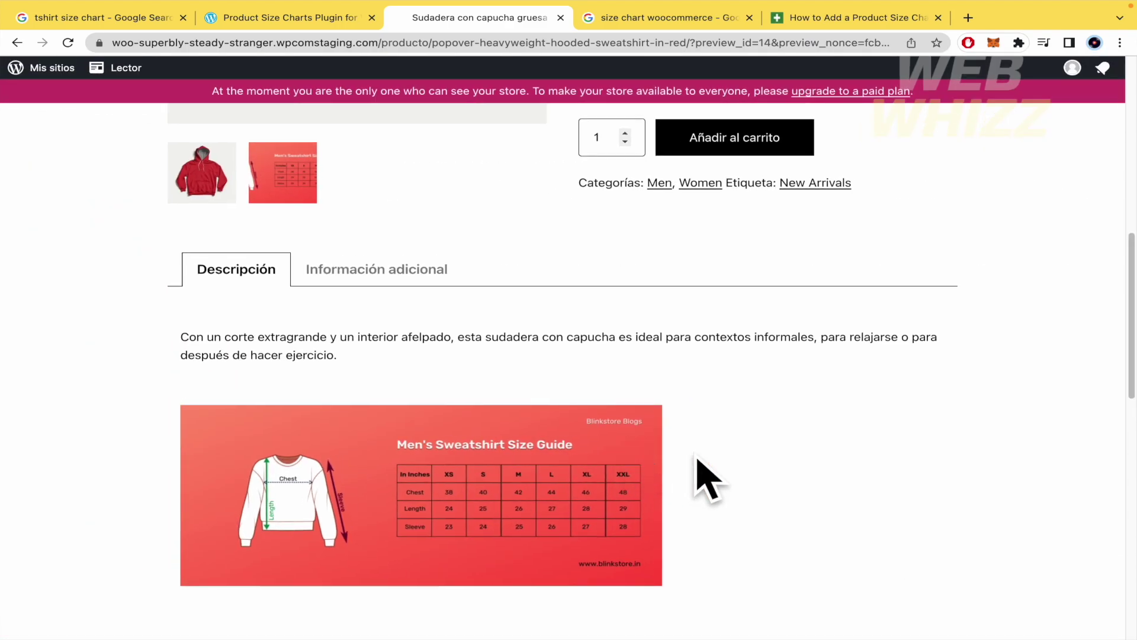
click(291, 16)
scroll(700, 391, up, 2)
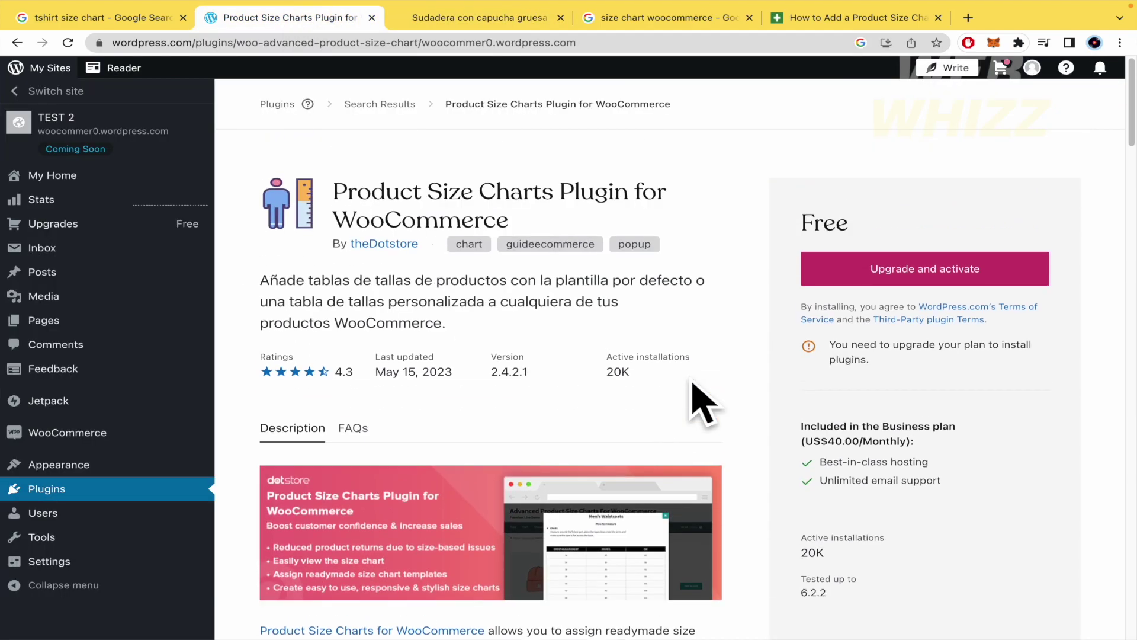
click(450, 17)
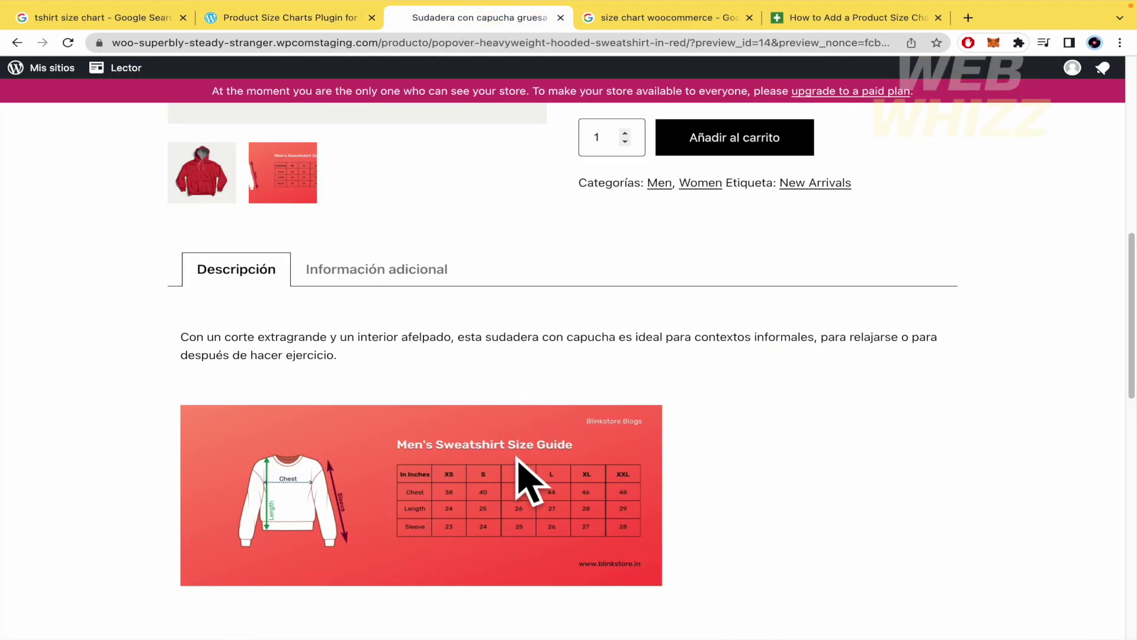
key(super+r)
scroll(716, 508, down, 15)
scroll(318, 330, up, 5)
scroll(315, 333, down, 5)
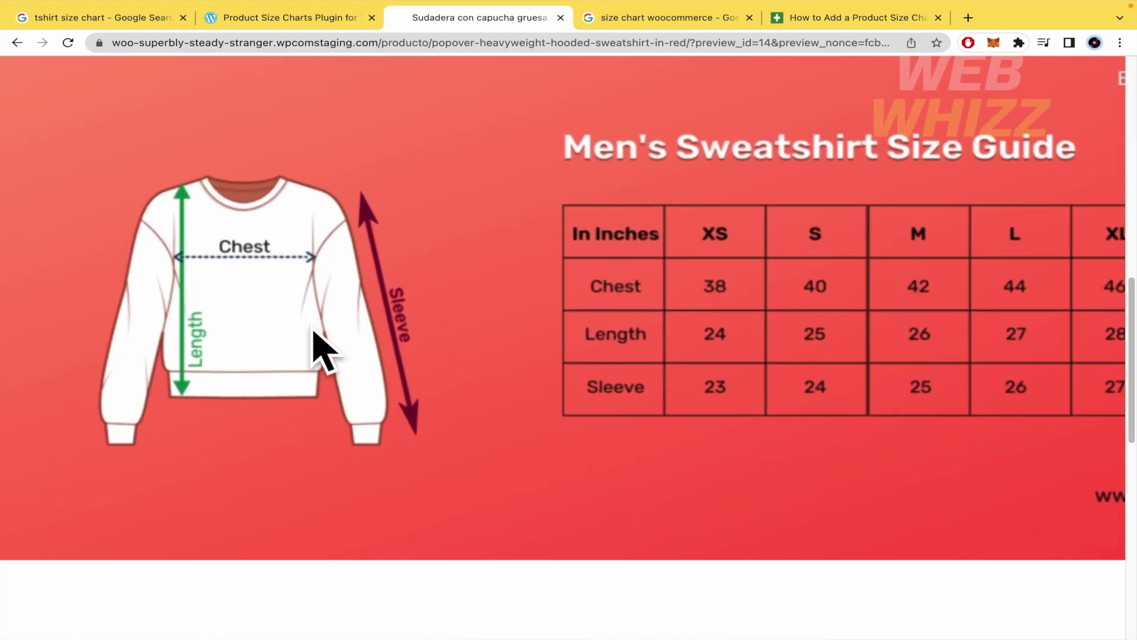
scroll(314, 333, up, 3)
scroll(314, 333, down, 5)
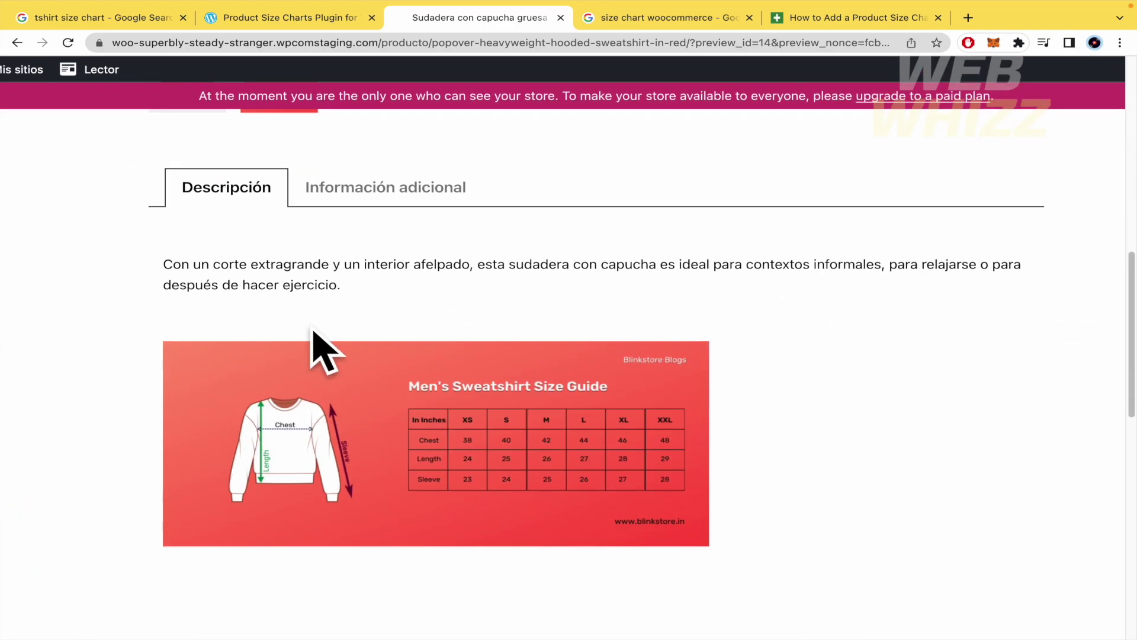
scroll(314, 332, up, 10)
scroll(314, 333, down, 1)
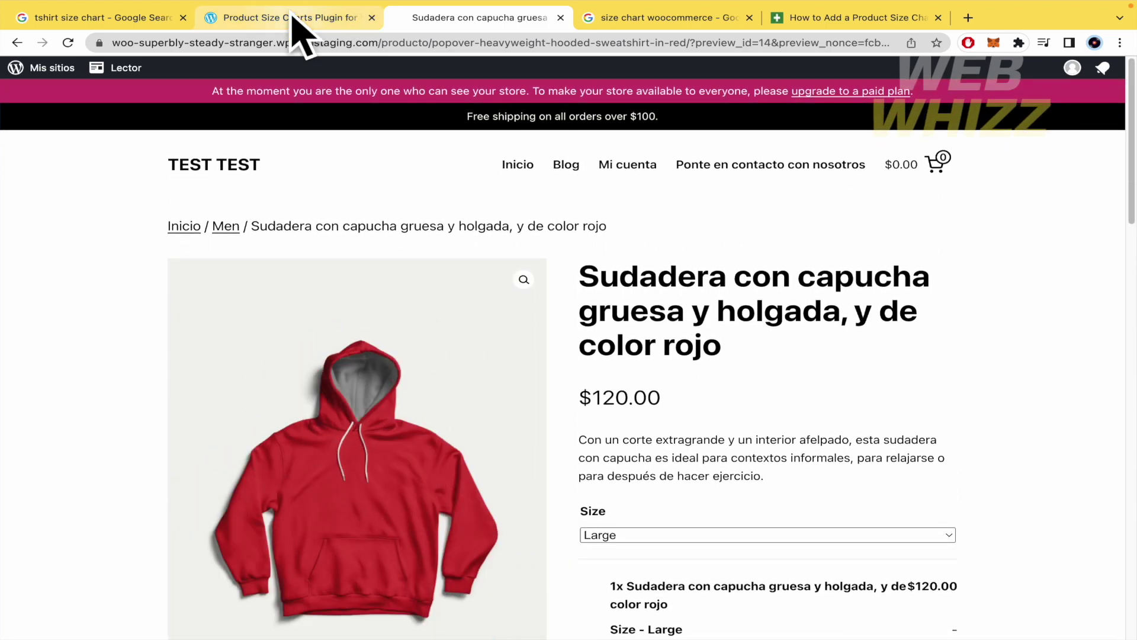
click(292, 17)
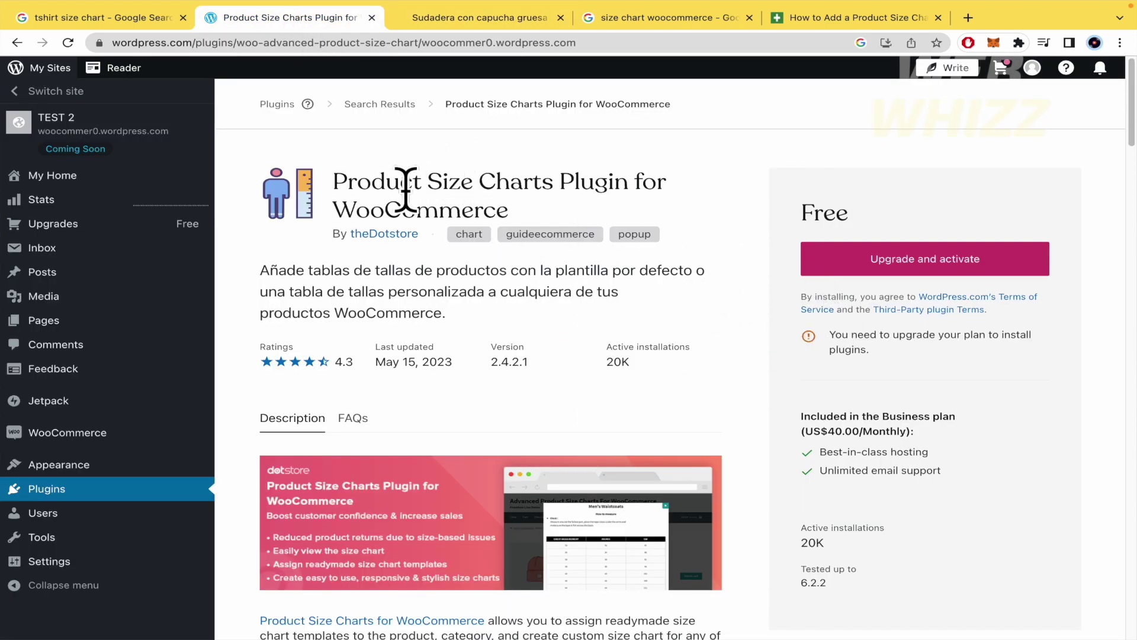
click(477, 22)
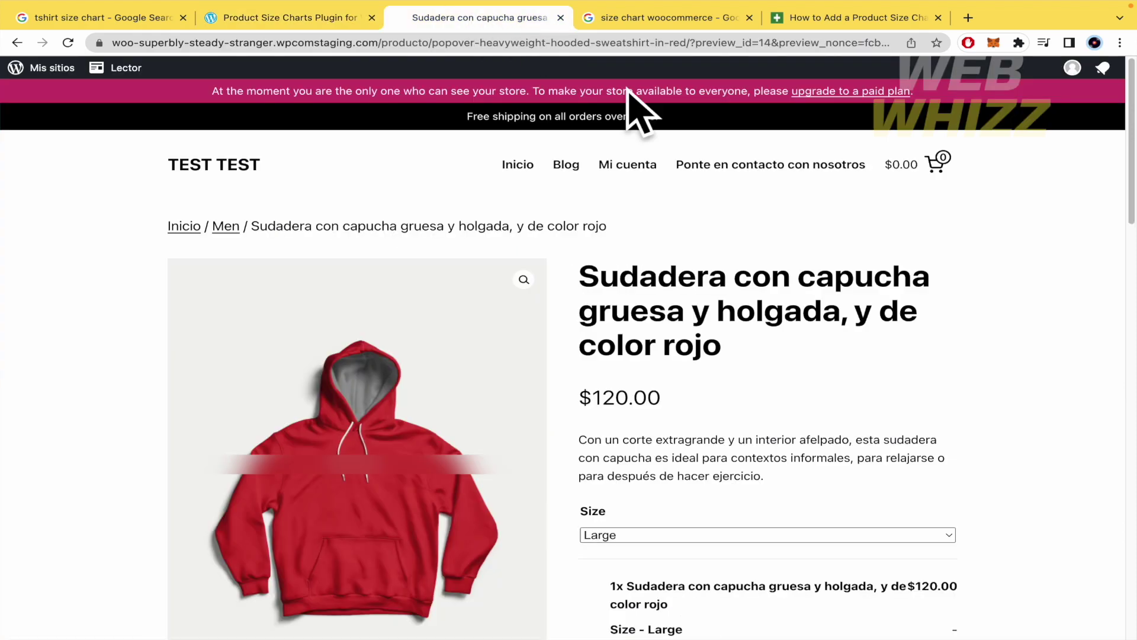
scroll(648, 326, down, 4)
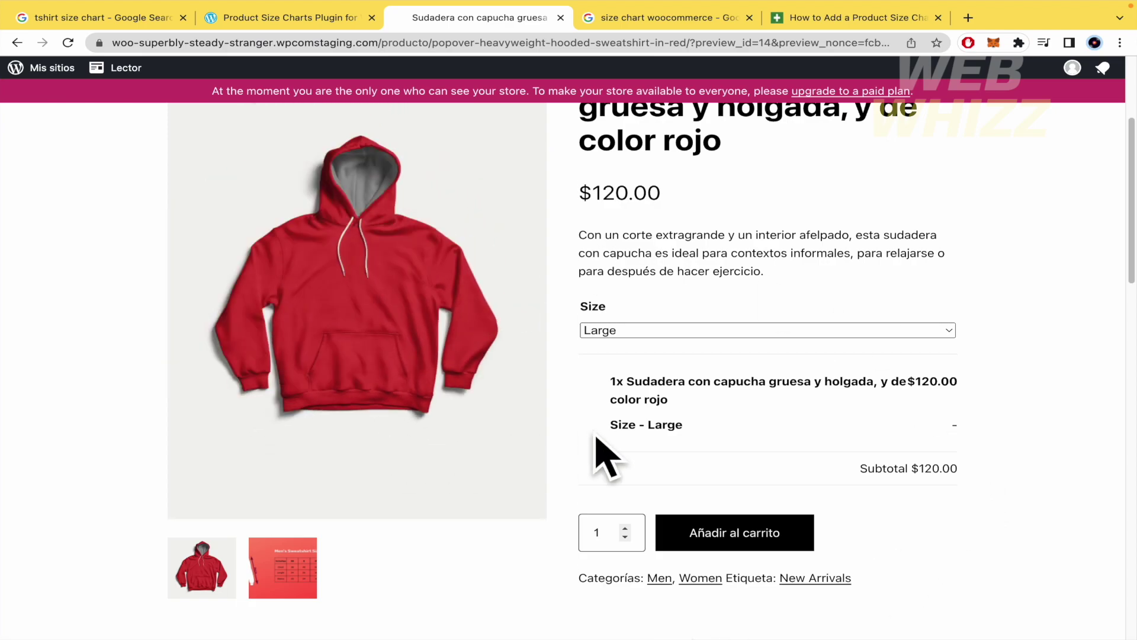
click(309, 23)
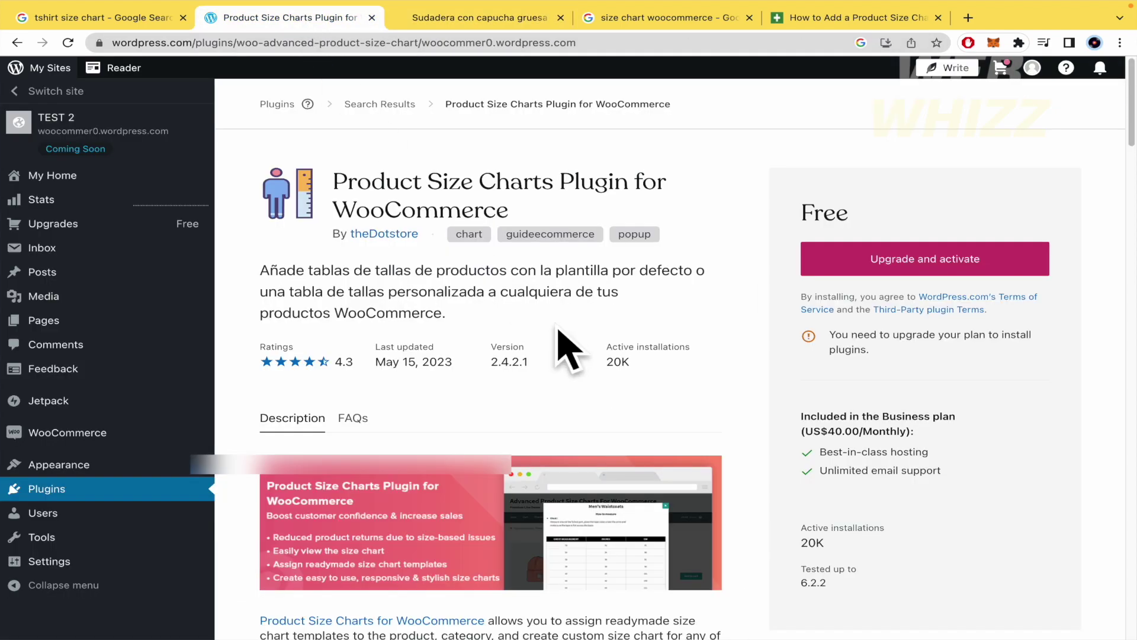
scroll(565, 347, down, 3)
scroll(565, 344, up, 3)
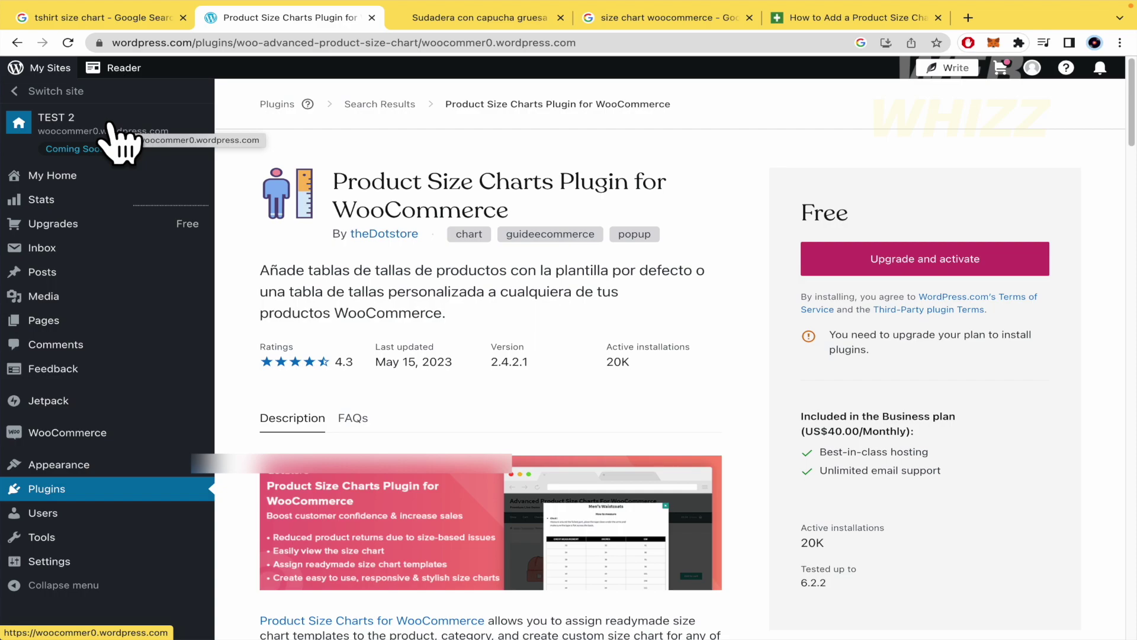
Switch to TEST TEST's products, then choose Small in the hoodie page's Size dropdown.
click(80, 116)
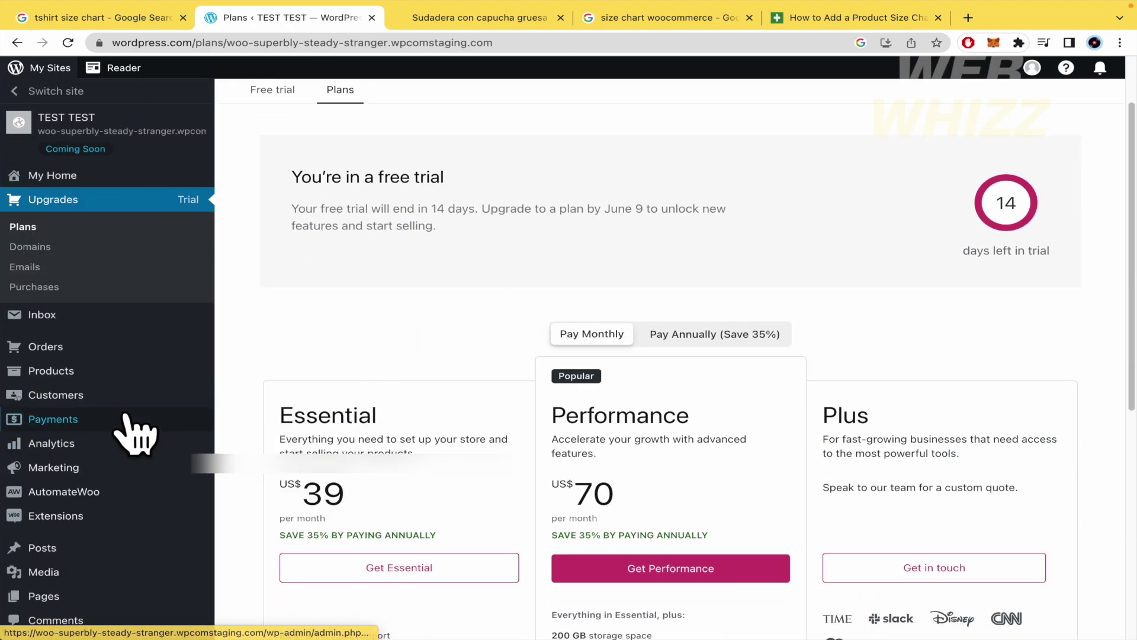
click(94, 372)
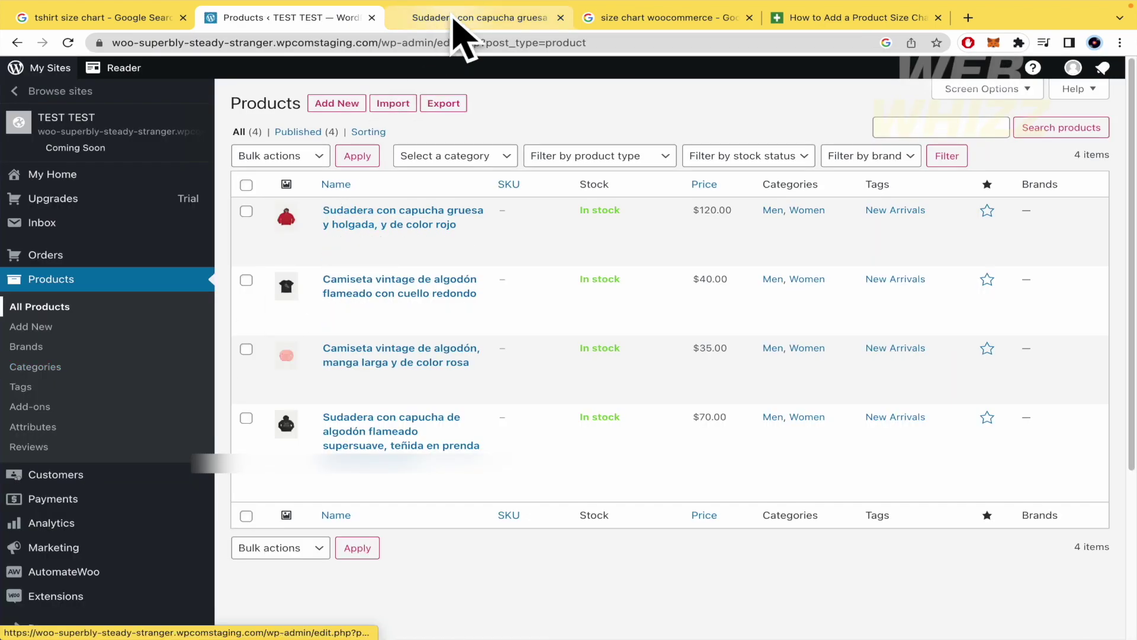
click(456, 18)
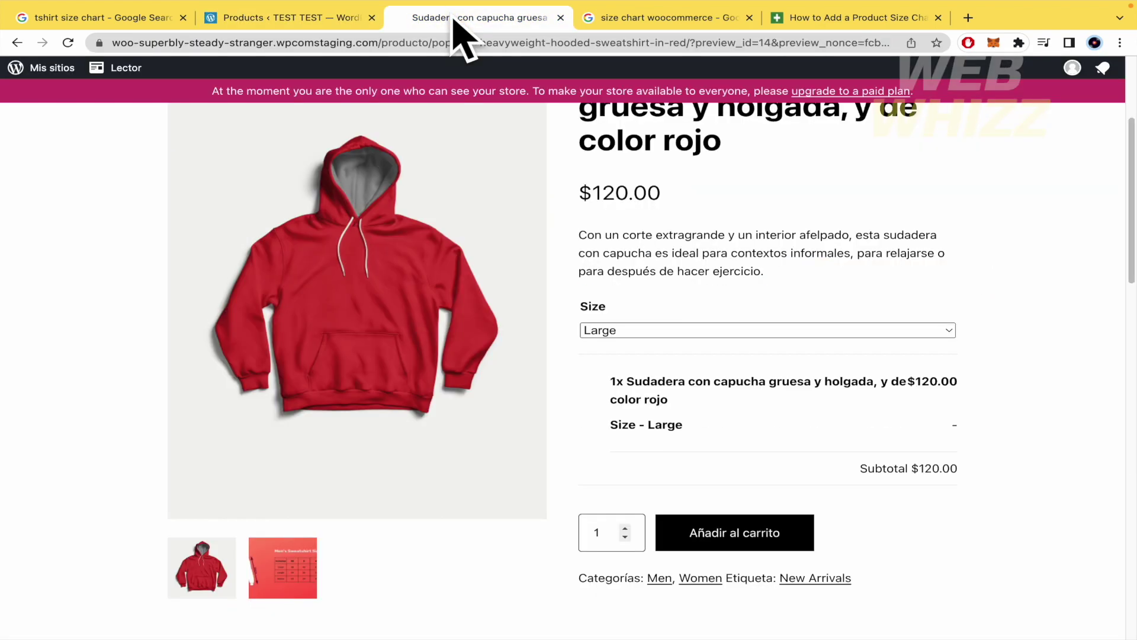
click(618, 331)
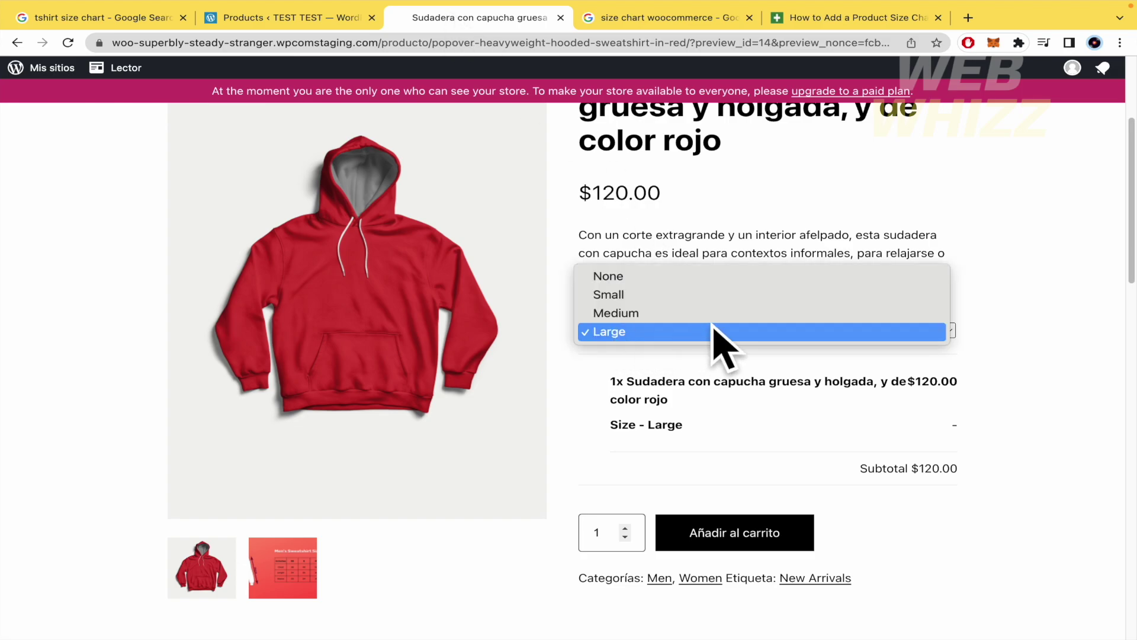
click(696, 295)
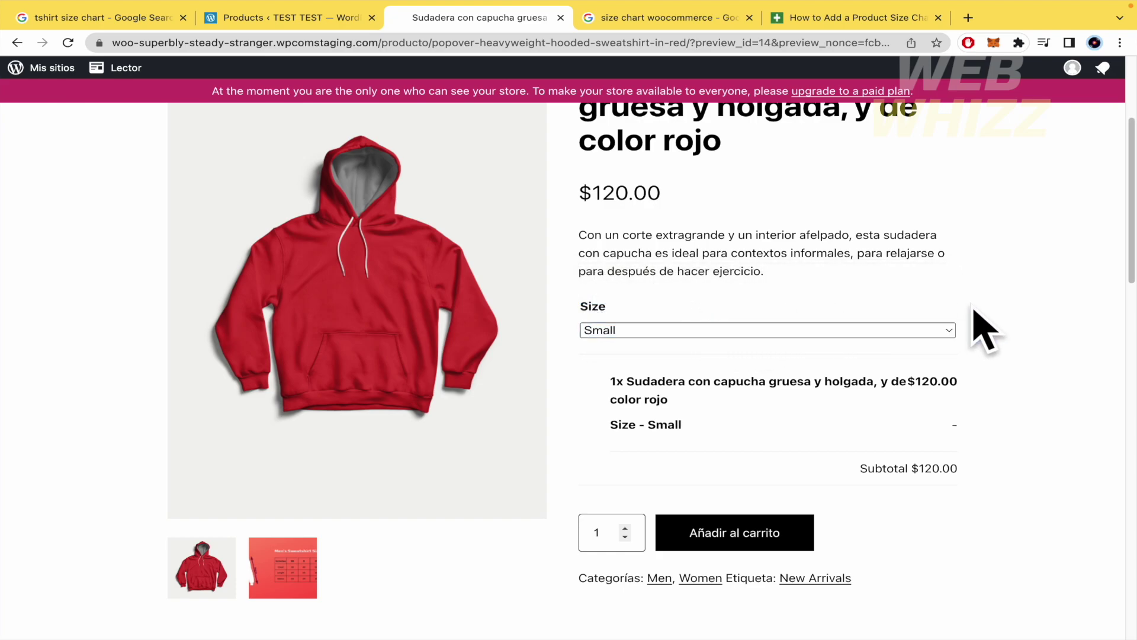